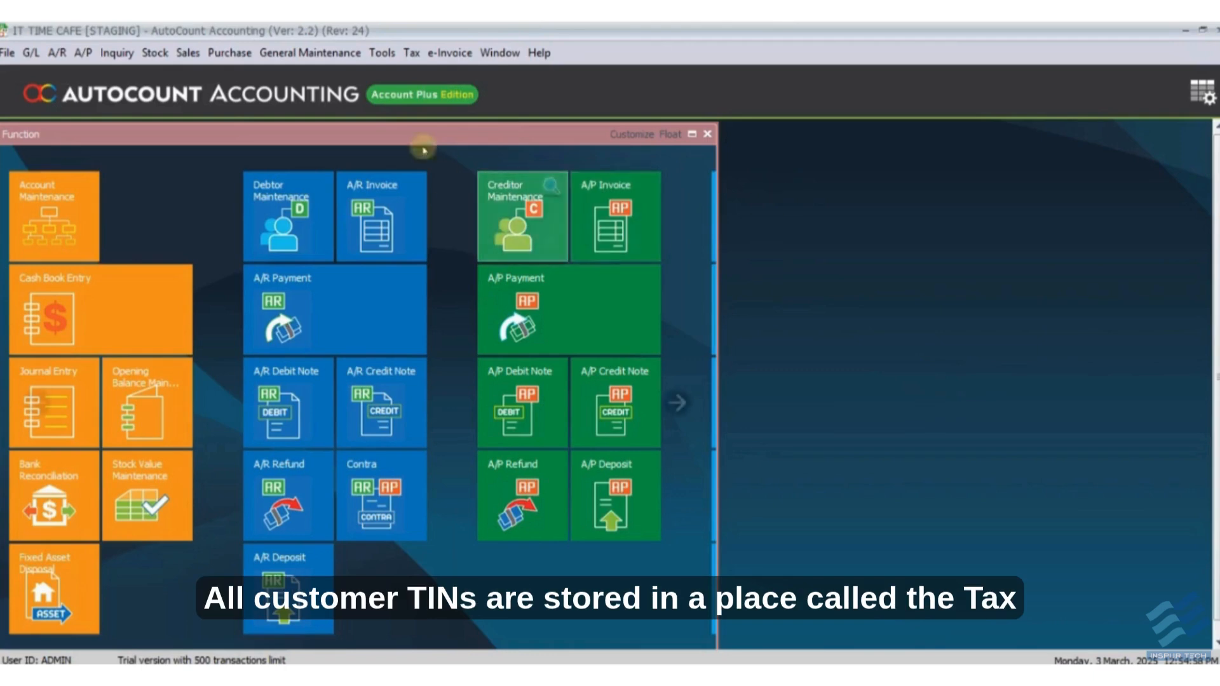
- Browse the stored records in Tax Entity Maintenance and start a new tax entity
{"action": "left_click", "coordinate": [412, 52]}
{"action": "left_click", "coordinate": [413, 92]}
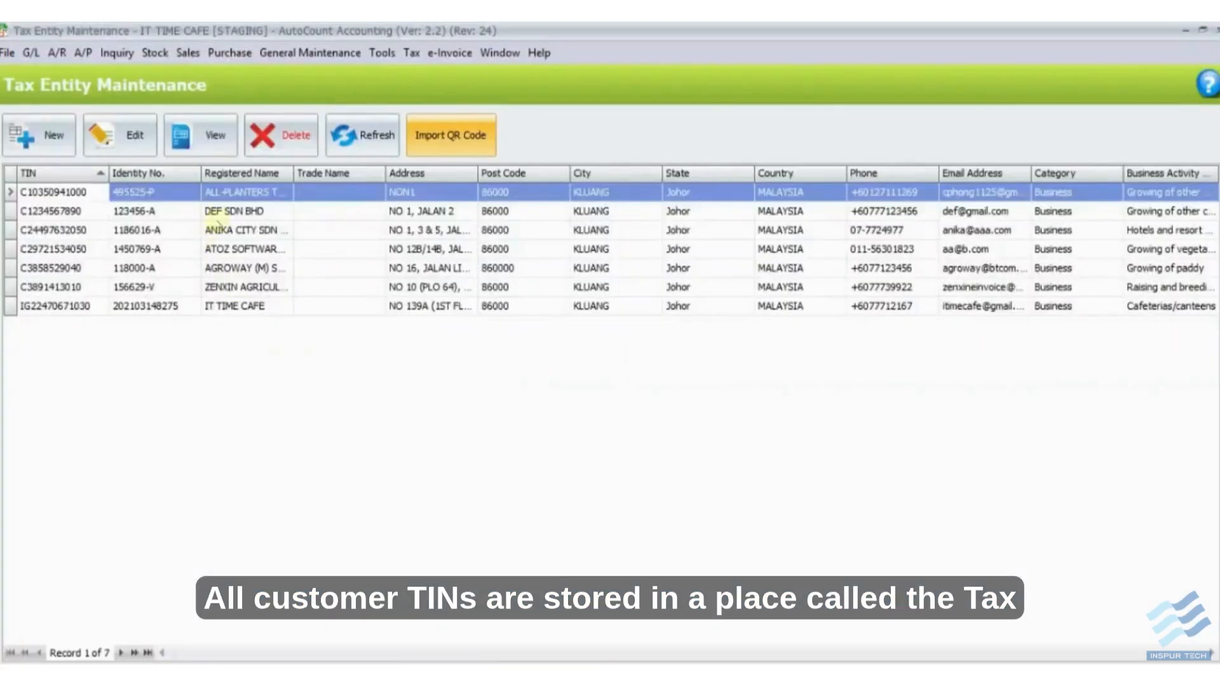
{"action": "left_click", "coordinate": [219, 212]}
{"action": "left_click", "coordinate": [224, 230]}
{"action": "left_click", "coordinate": [231, 287]}
{"action": "left_click", "coordinate": [243, 268]}
{"action": "left_click", "coordinate": [261, 231]}
{"action": "left_click", "coordinate": [276, 253]}
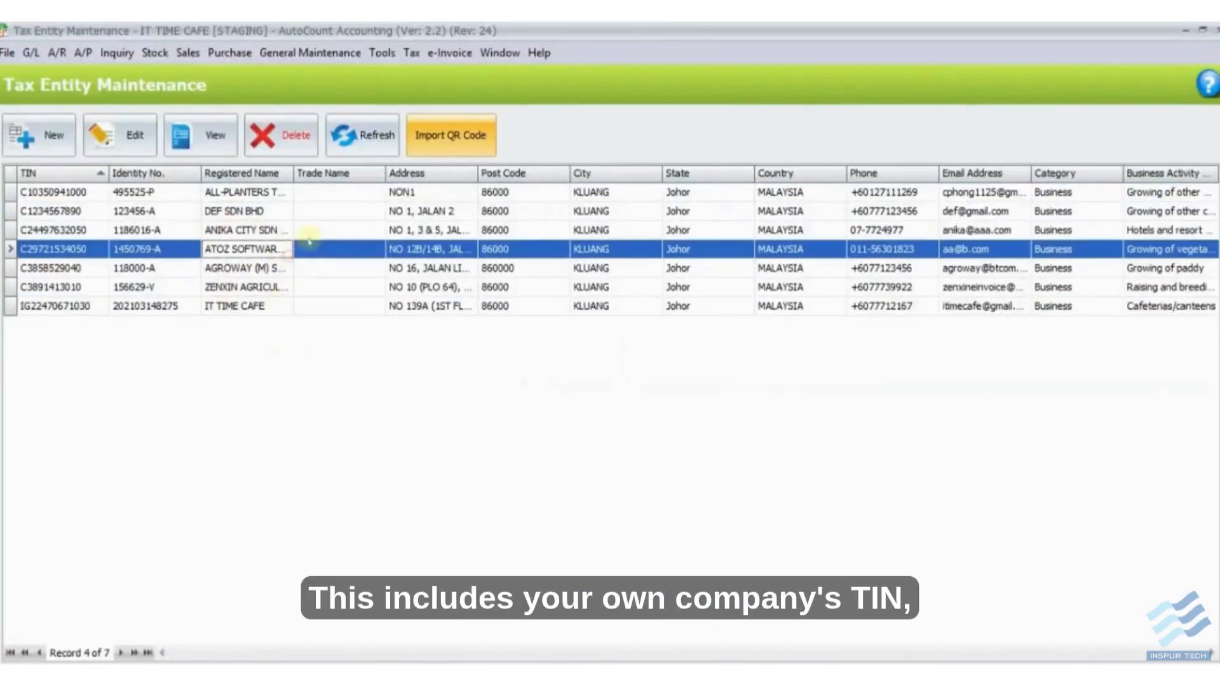
{"action": "left_click", "coordinate": [62, 145]}
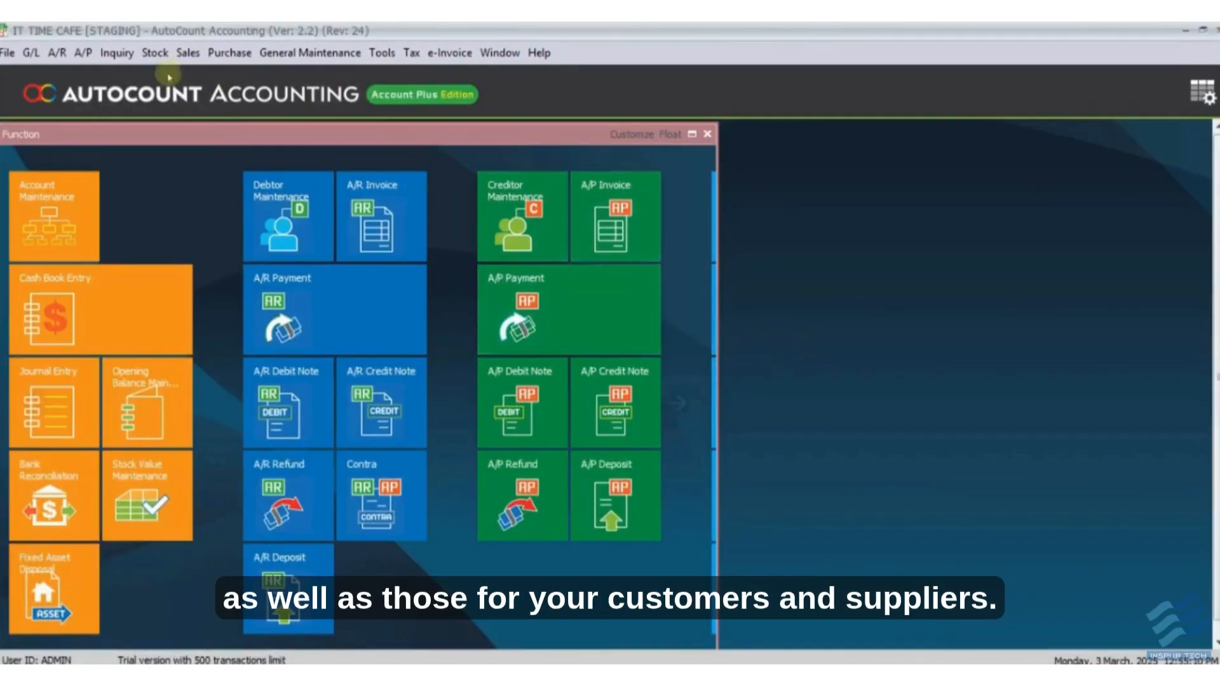
- Open debtor 300-A008 ANCHOR CONSULTING SDN BHD from the debtor list
{"action": "left_click", "coordinate": [59, 54]}
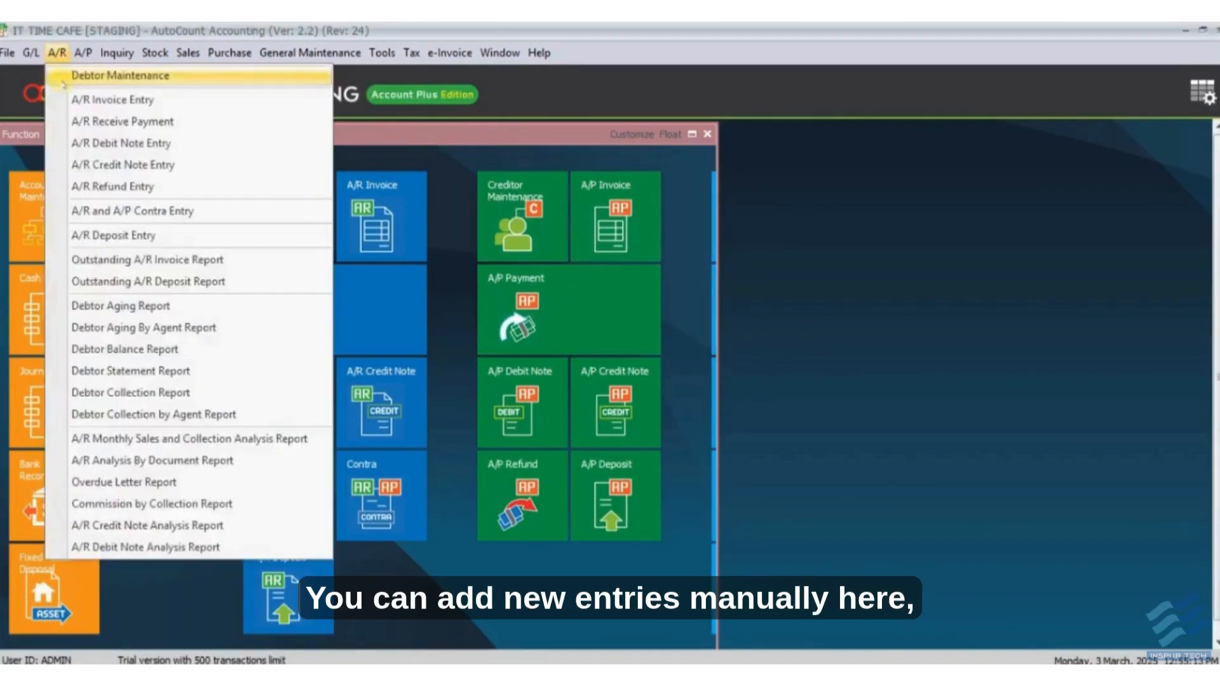
{"action": "left_click", "coordinate": [67, 78]}
{"action": "left_click", "coordinate": [223, 287]}
{"action": "left_click", "coordinate": [204, 381]}
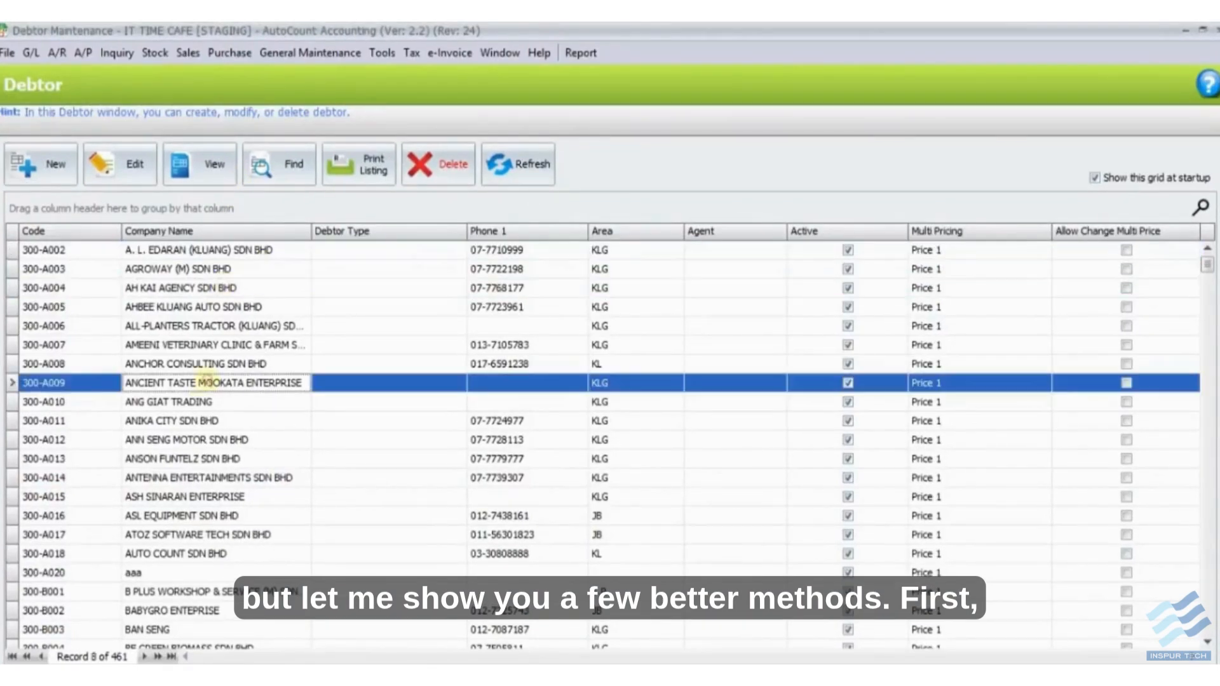
{"action": "double_click", "coordinate": [230, 372]}
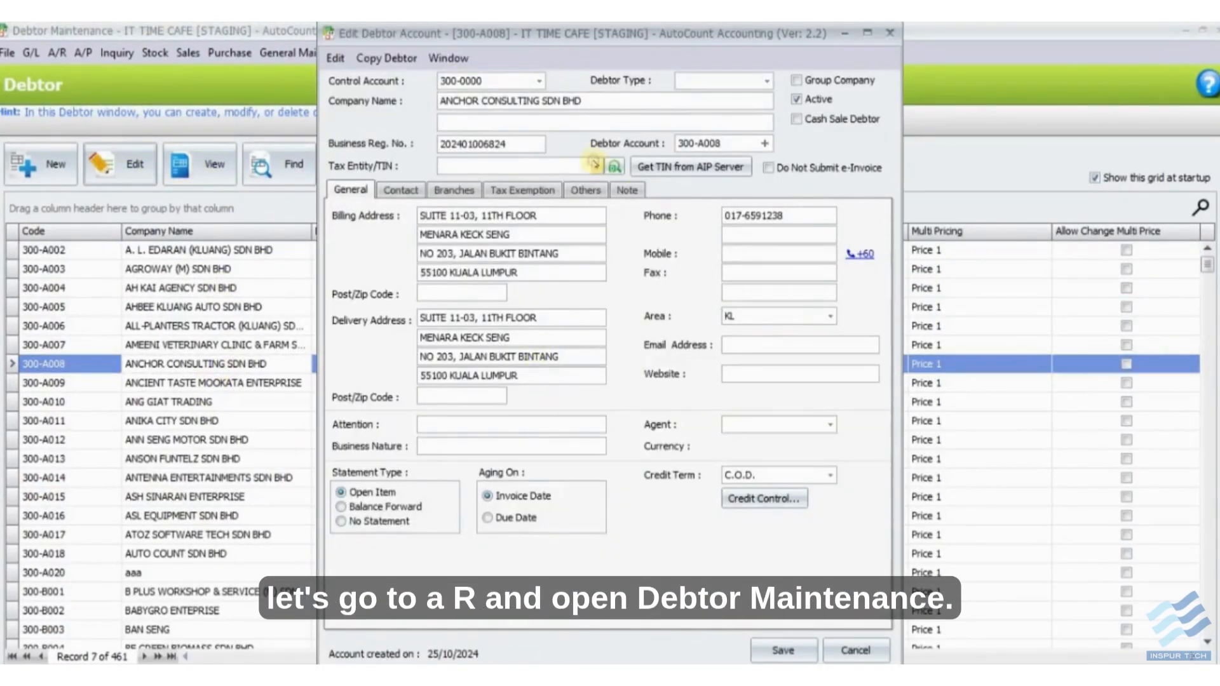
- Add a new tax entity for the debtor and copy its business registration number
{"action": "left_click", "coordinate": [594, 165]}
{"action": "left_click", "coordinate": [674, 510]}
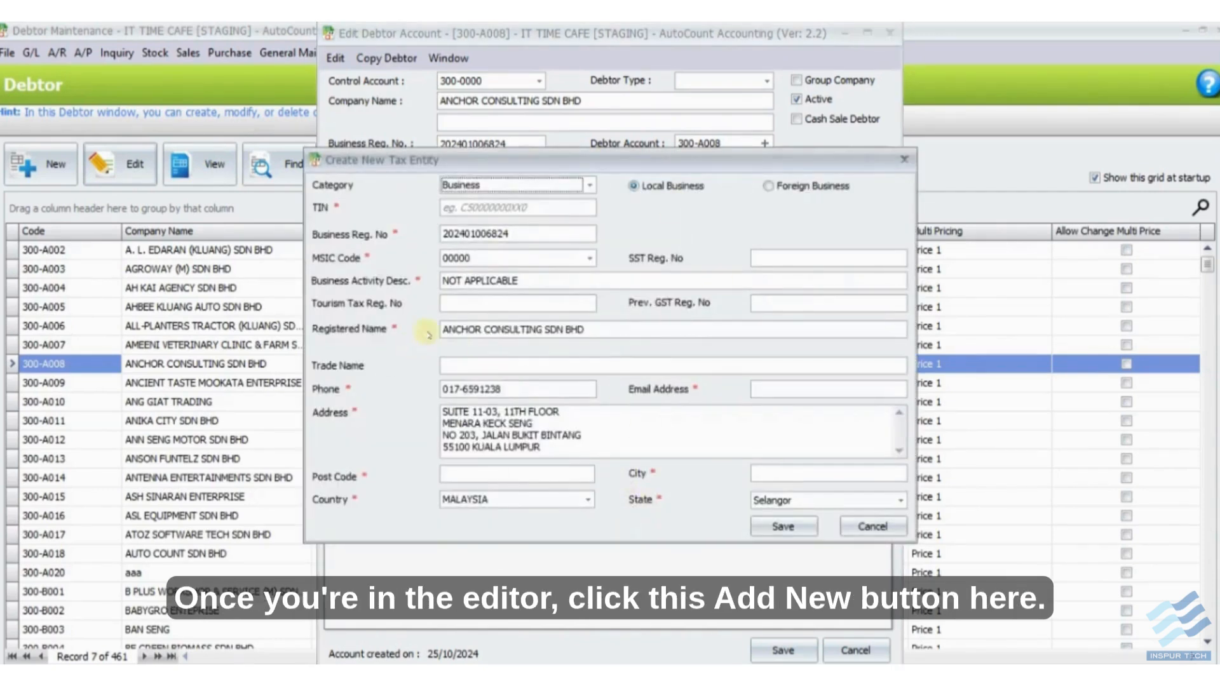
{"action": "left_click_drag", "start_coordinate": [513, 241], "coordinate": [383, 242]}
{"action": "key", "text": "ctrl+c"}
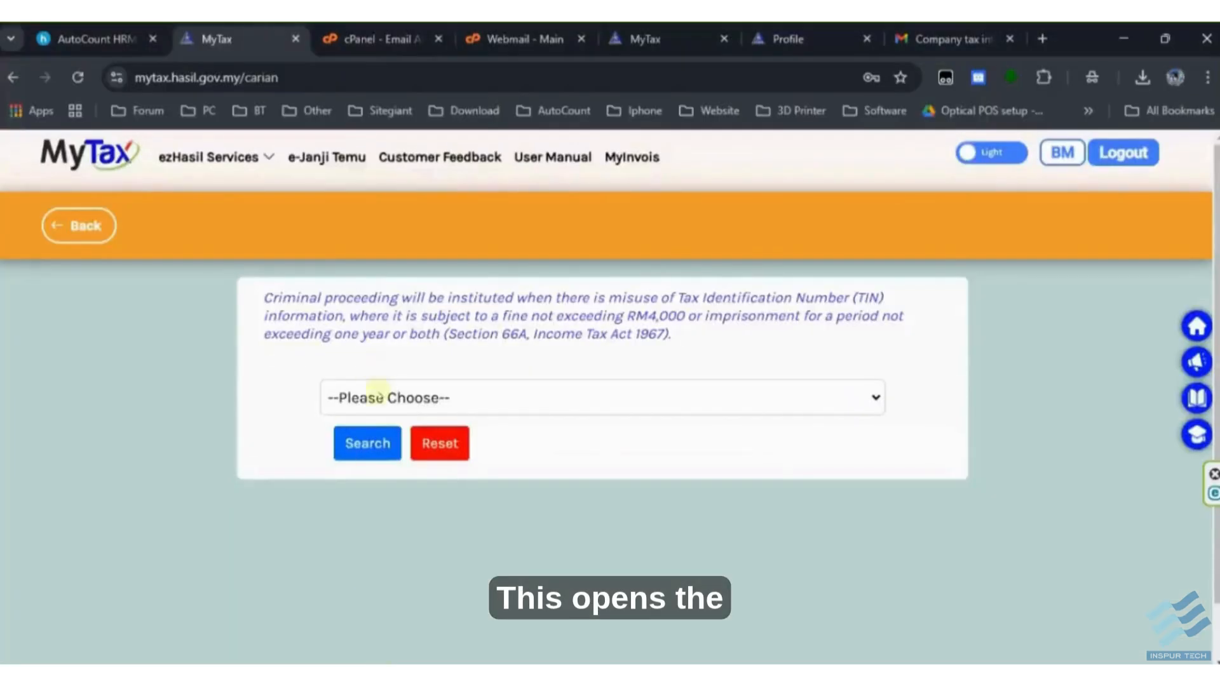
{"action": "left_click", "coordinate": [379, 397]}
{"action": "left_click", "coordinate": [393, 480]}
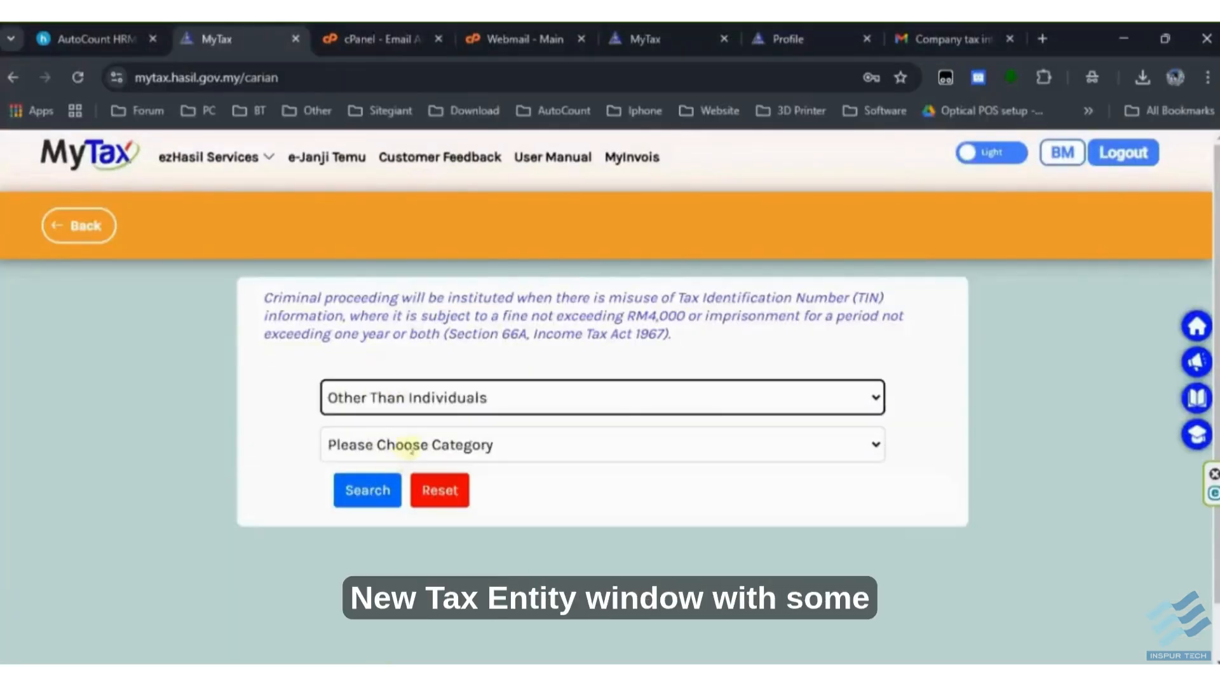
{"action": "left_click", "coordinate": [412, 448]}
{"action": "left_click", "coordinate": [463, 107]}
{"action": "left_click", "coordinate": [403, 534]}
{"action": "key", "text": "ctrl+v"}
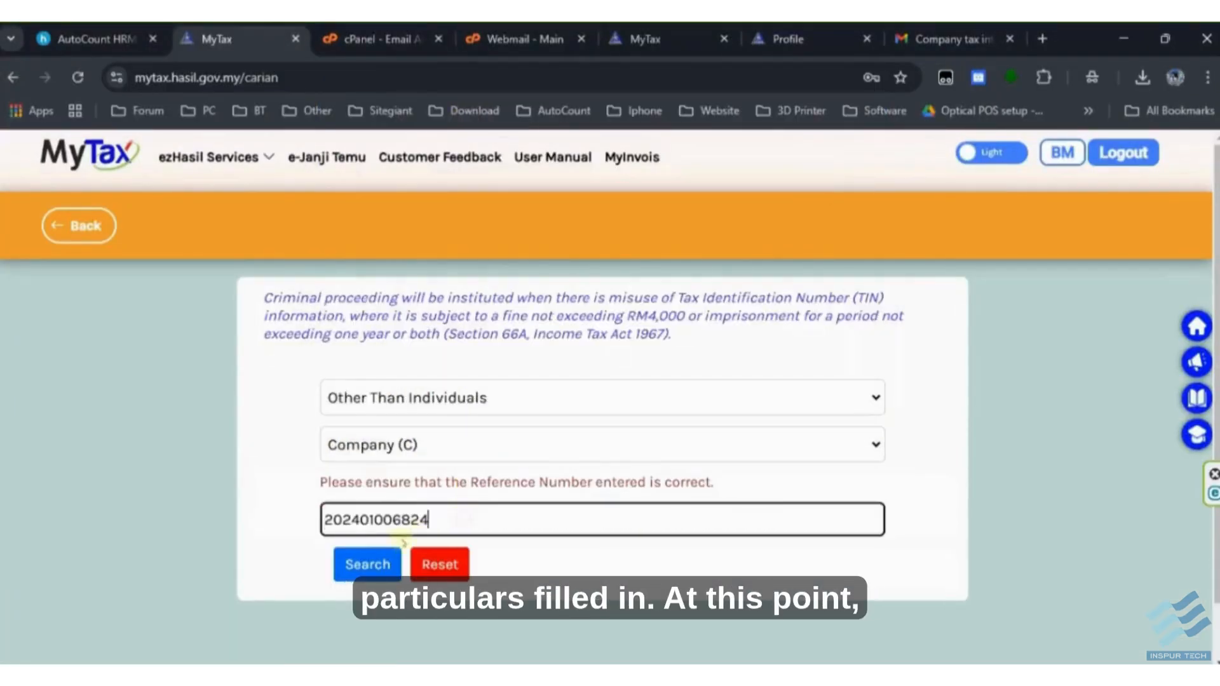
{"action": "left_click", "coordinate": [372, 563]}
{"action": "scroll", "coordinate": [379, 450], "scroll_direction": "down", "scroll_amount": 2}
{"action": "double_click", "coordinate": [379, 444]}
{"action": "key", "text": "ctrl+c"}
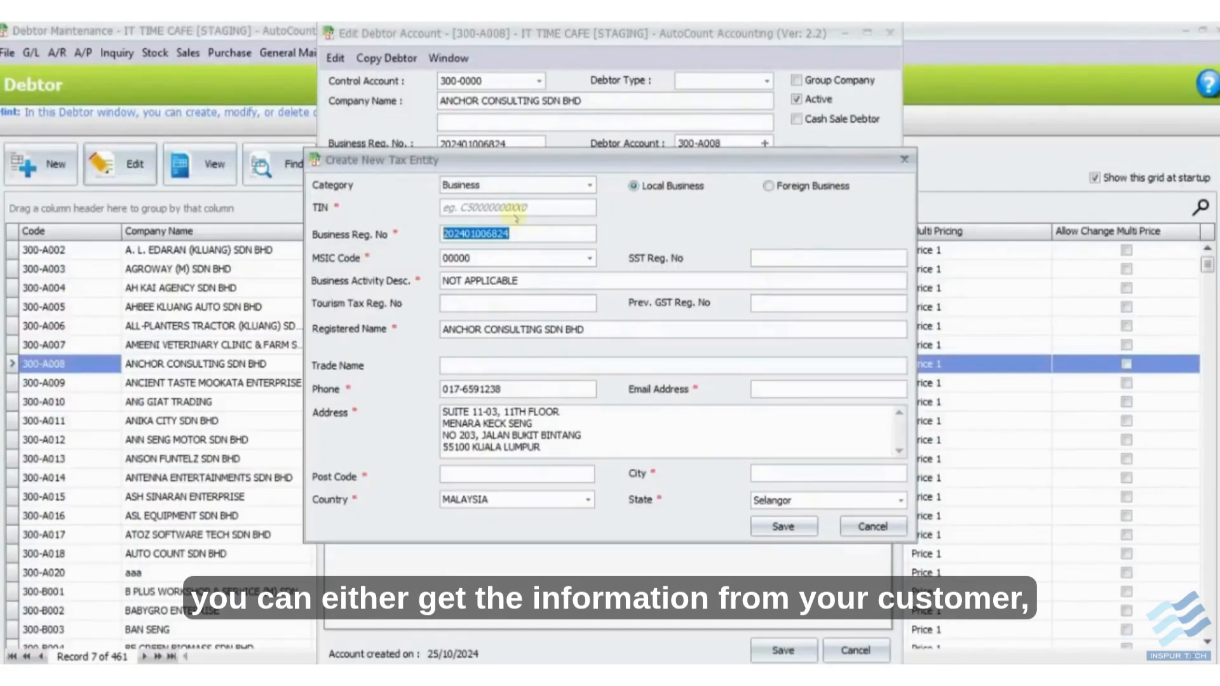
{"action": "left_click", "coordinate": [515, 214]}
{"action": "key", "text": "ctrl+v"}
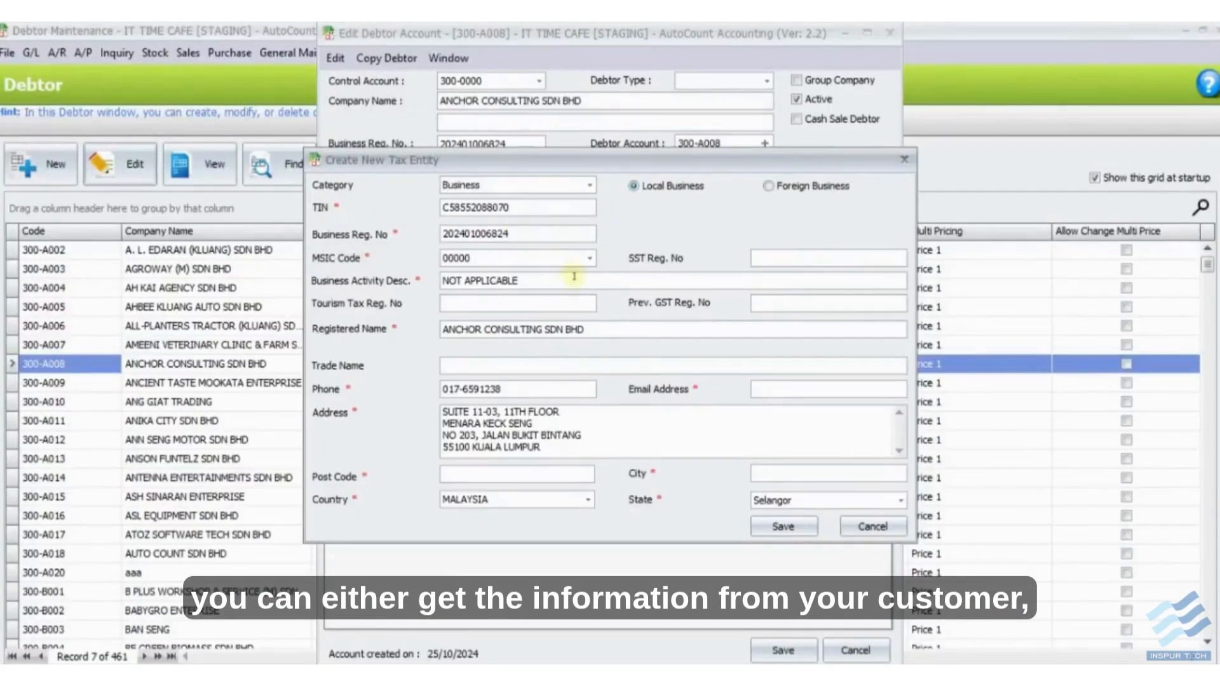
- Fill in email, post code, Kuala Lumpur city and state, then save the entity and debtor
{"action": "left_click", "coordinate": [755, 389]}
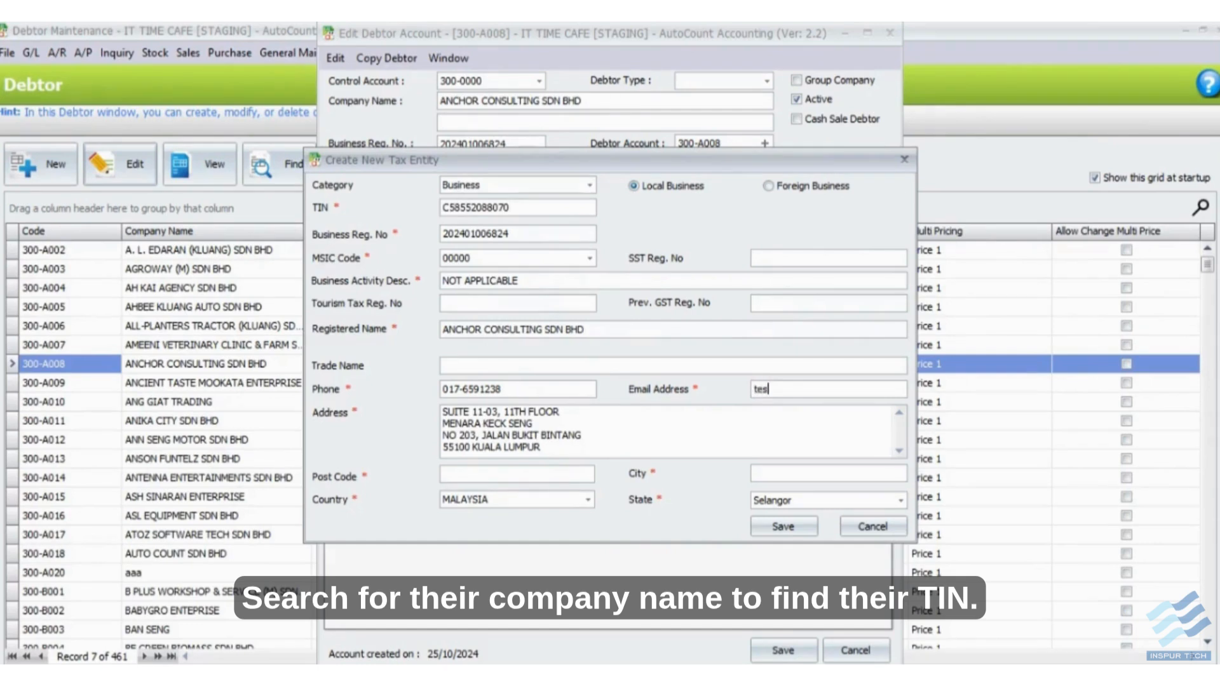
{"action": "type", "text": "test@gmail.com"}
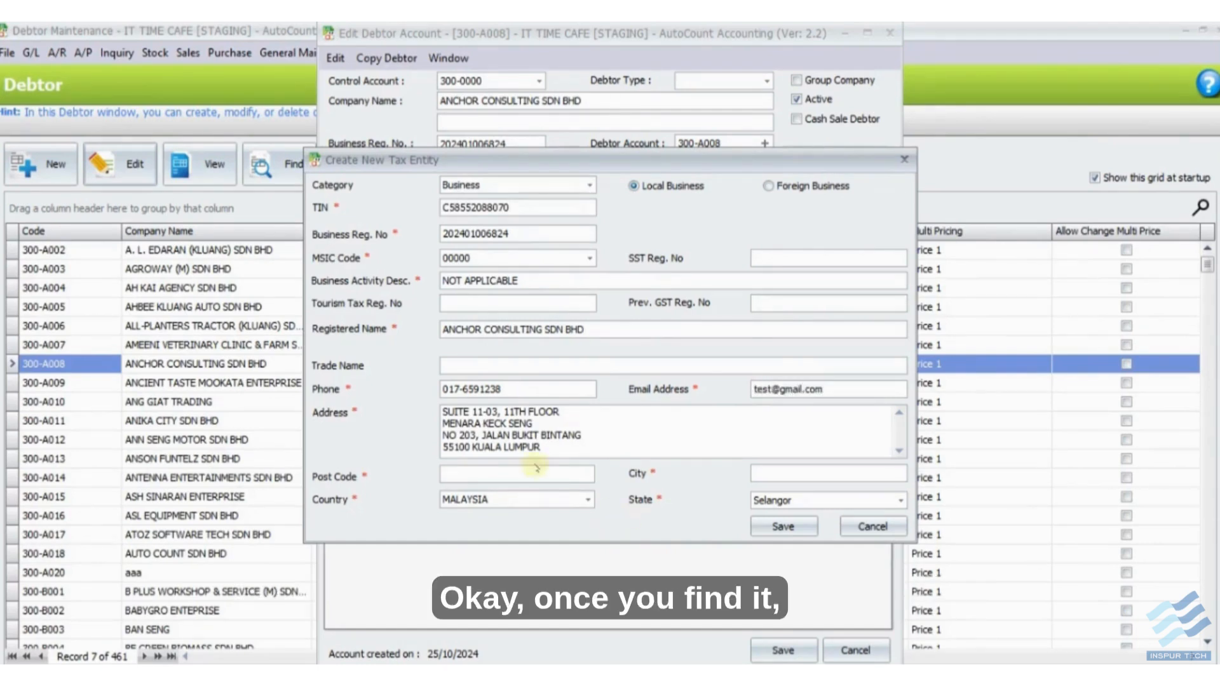
{"action": "left_click", "coordinate": [533, 474]}
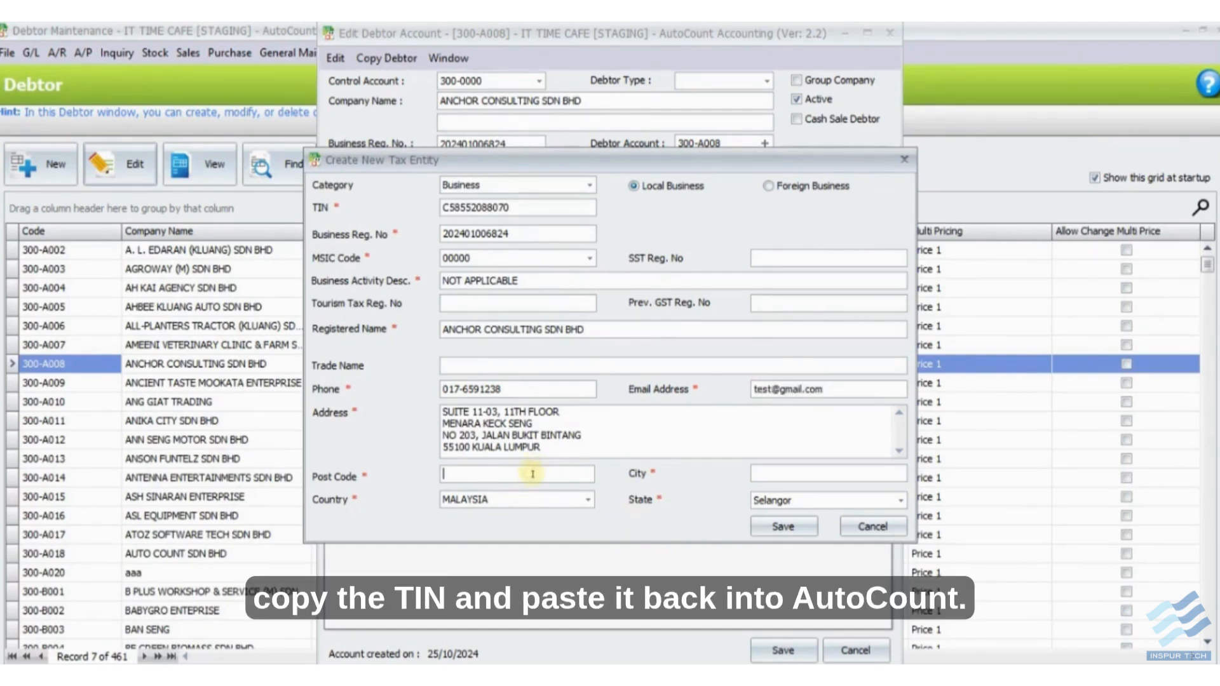
{"action": "type", "text": "K"}
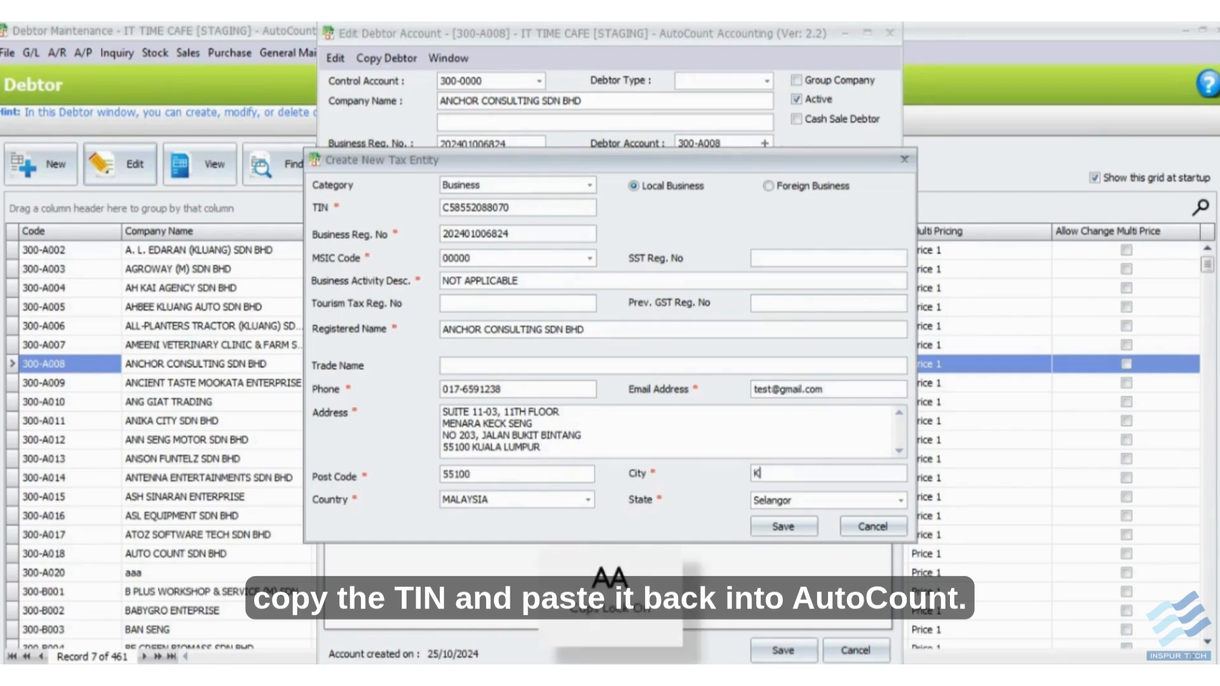
{"action": "type", "text": "UALA LUMPUR"}
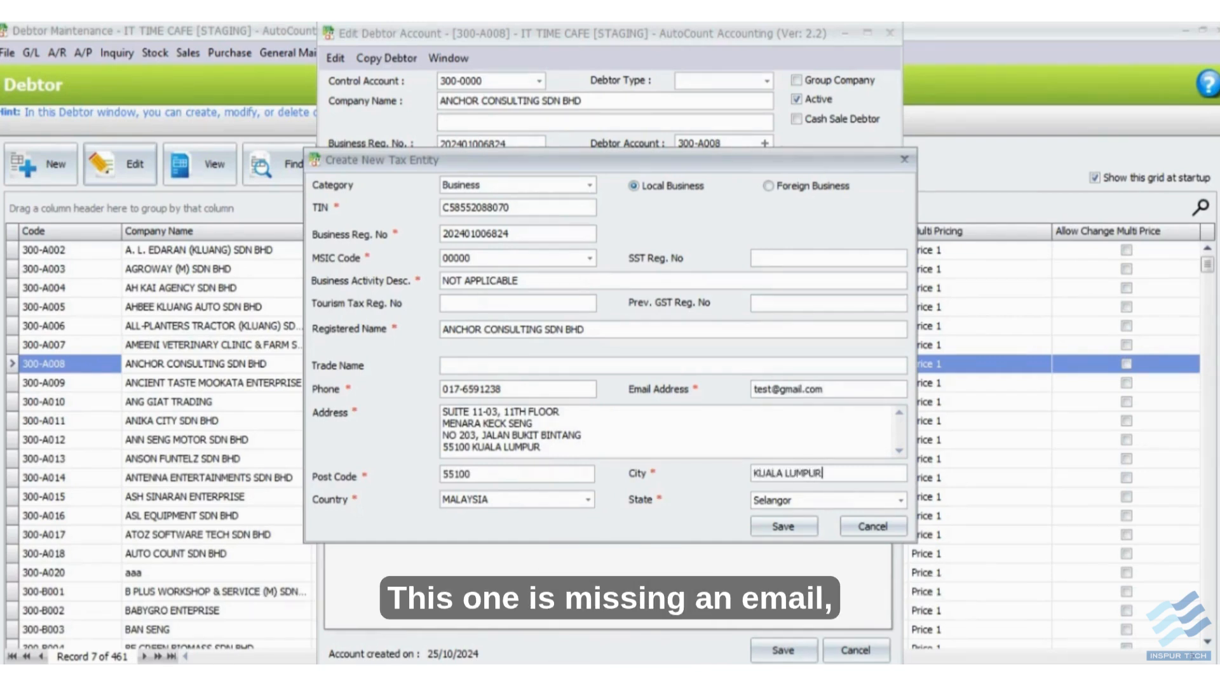
{"action": "left_click", "coordinate": [811, 508]}
{"action": "left_click", "coordinate": [848, 389]}
{"action": "left_click", "coordinate": [848, 388]}
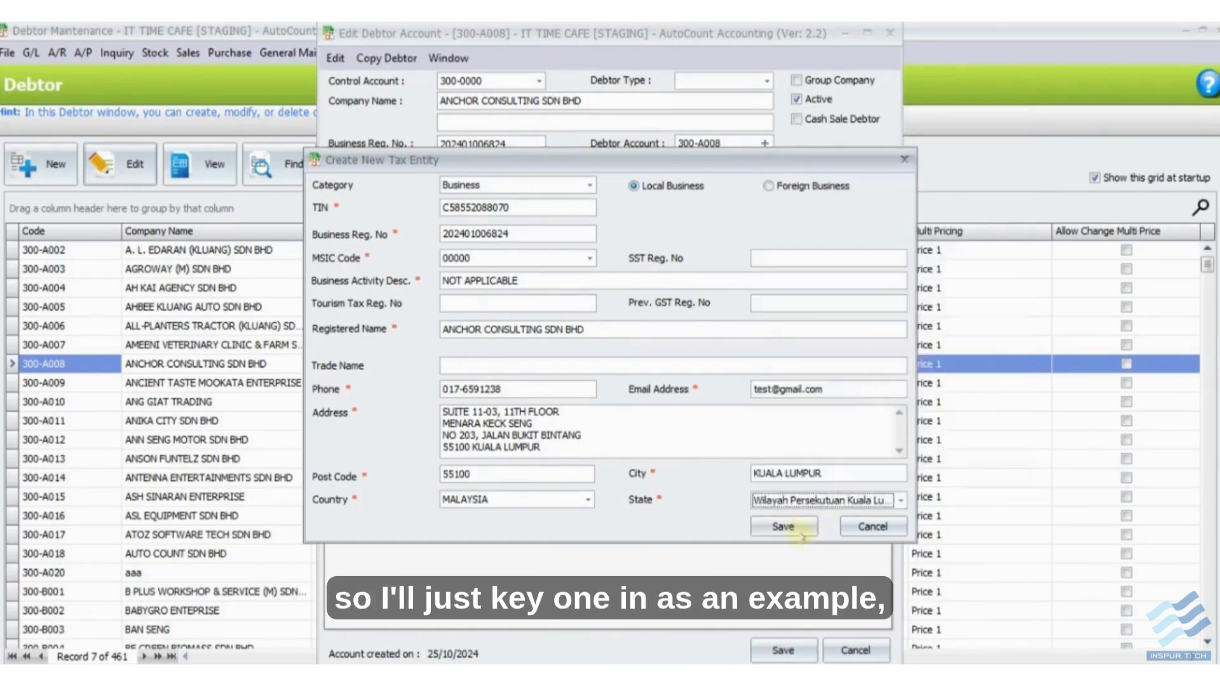
{"action": "left_click", "coordinate": [782, 526]}
{"action": "left_click", "coordinate": [783, 648]}
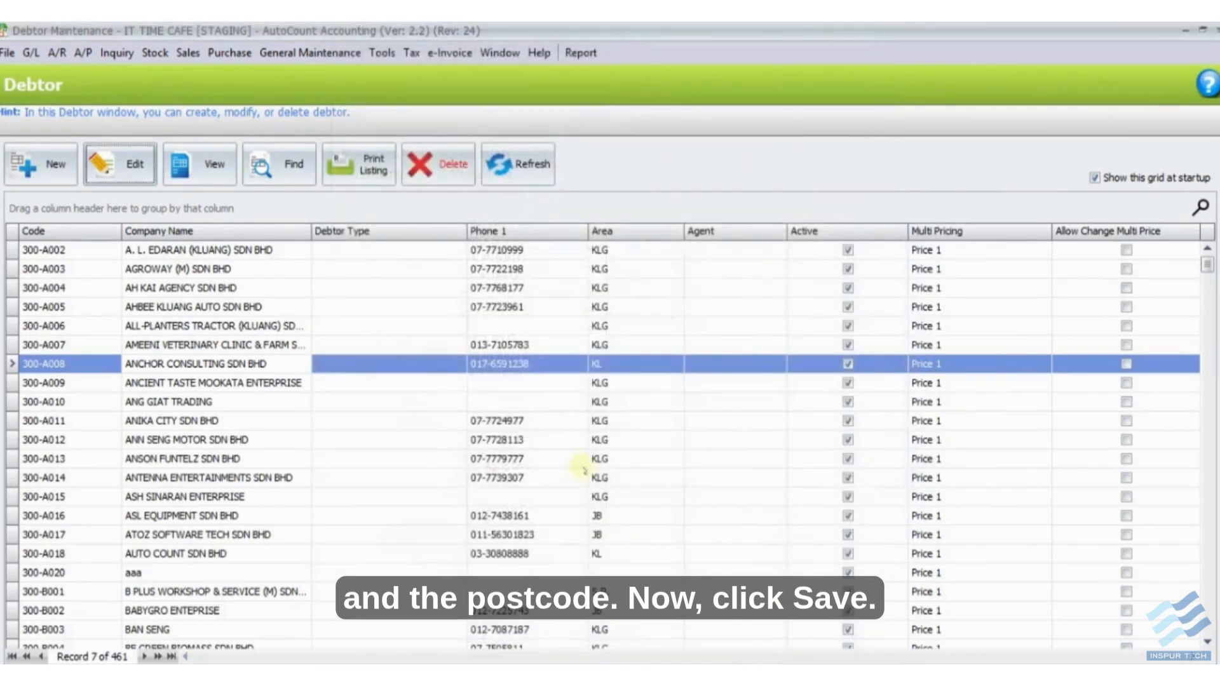
- Refresh the Tax Entity Maintenance list to show the new entity, maximised
{"action": "left_click", "coordinate": [412, 53]}
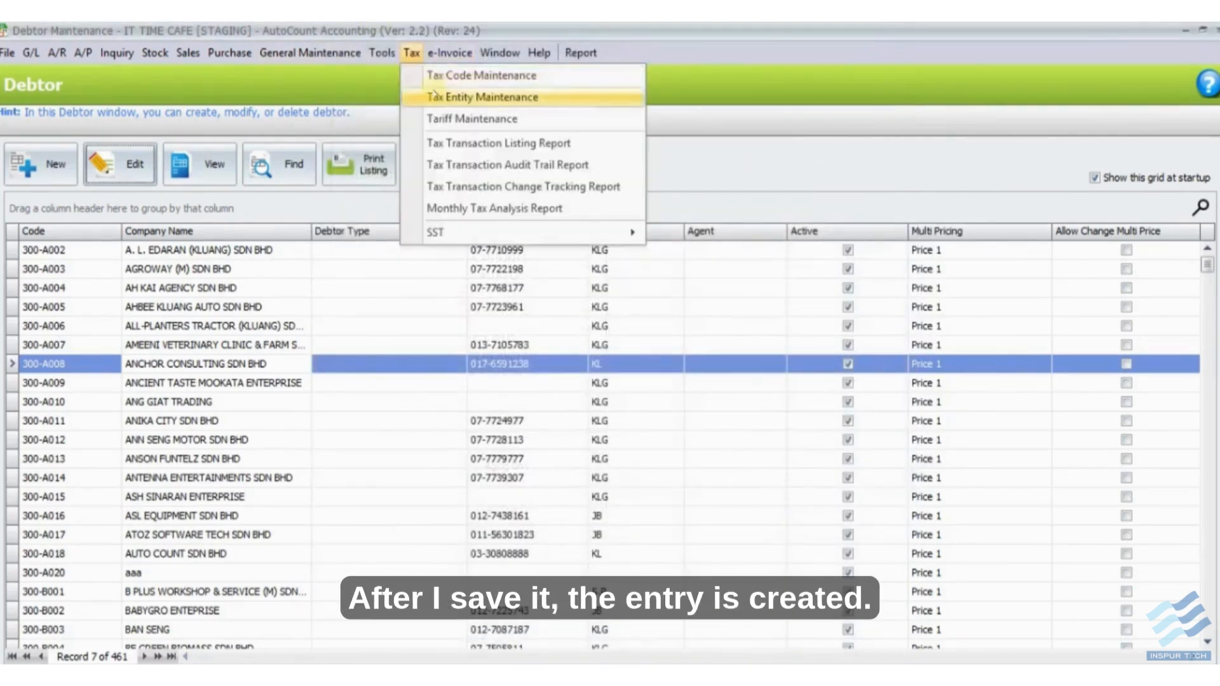
{"action": "left_click", "coordinate": [451, 88]}
{"action": "left_click", "coordinate": [362, 135]}
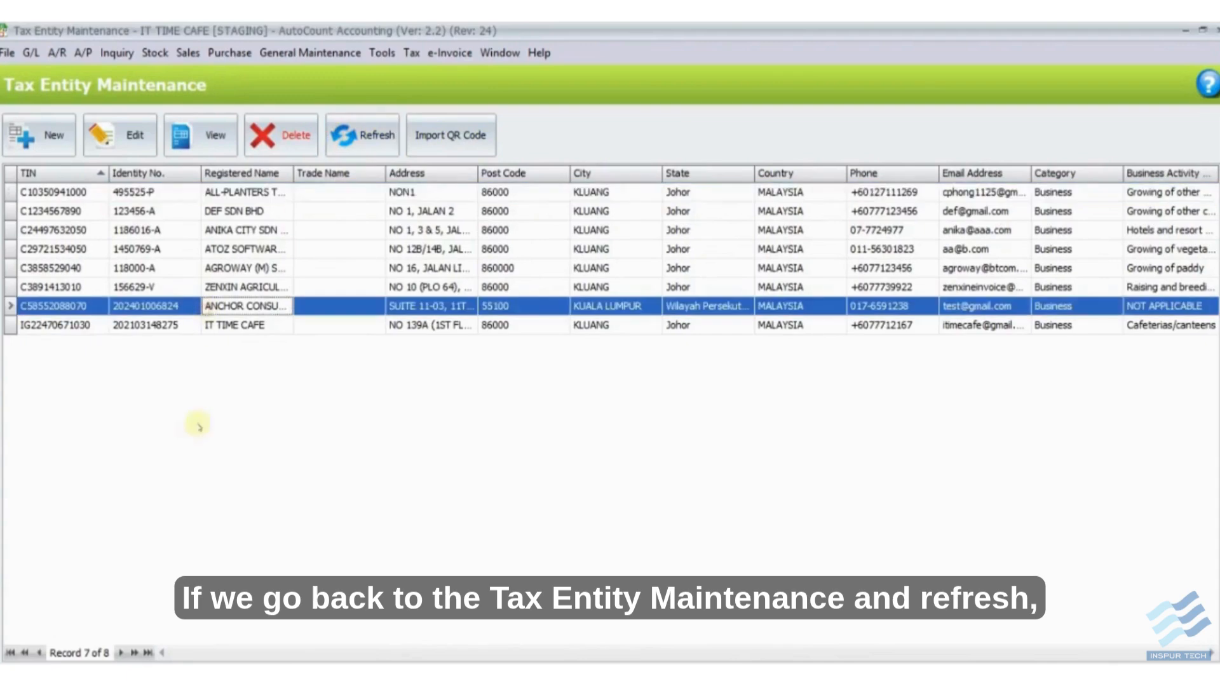
{"action": "key", "text": "super+Right"}
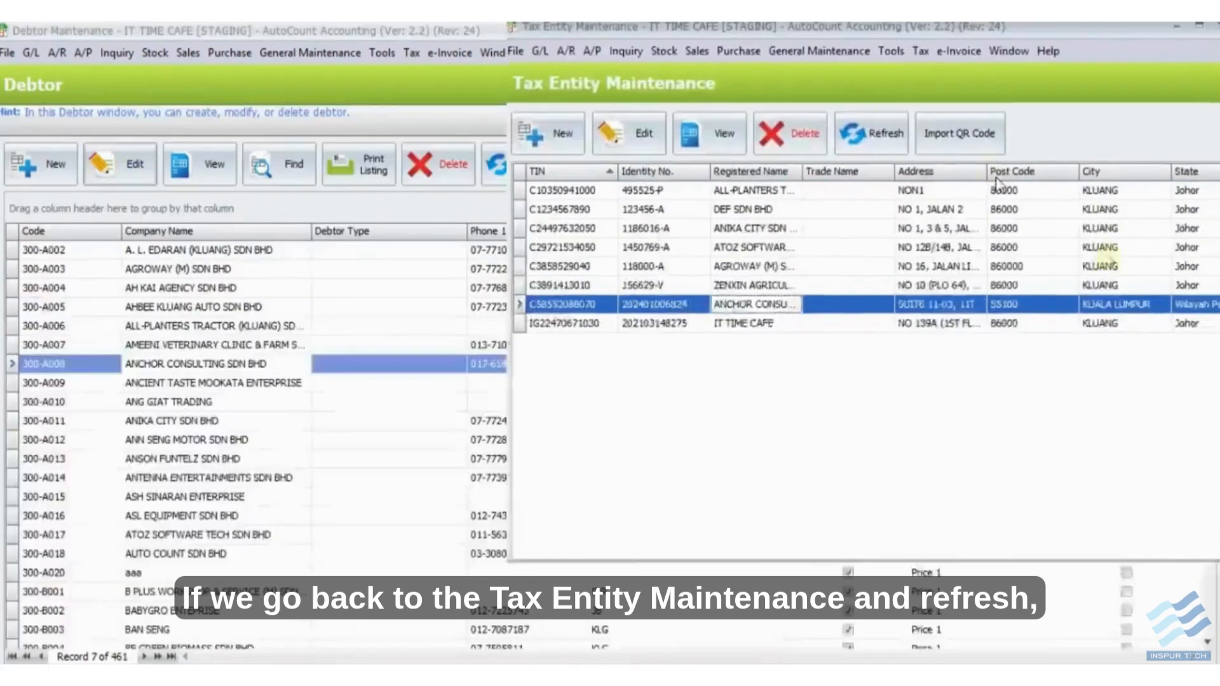
{"action": "key", "text": "super+Up"}
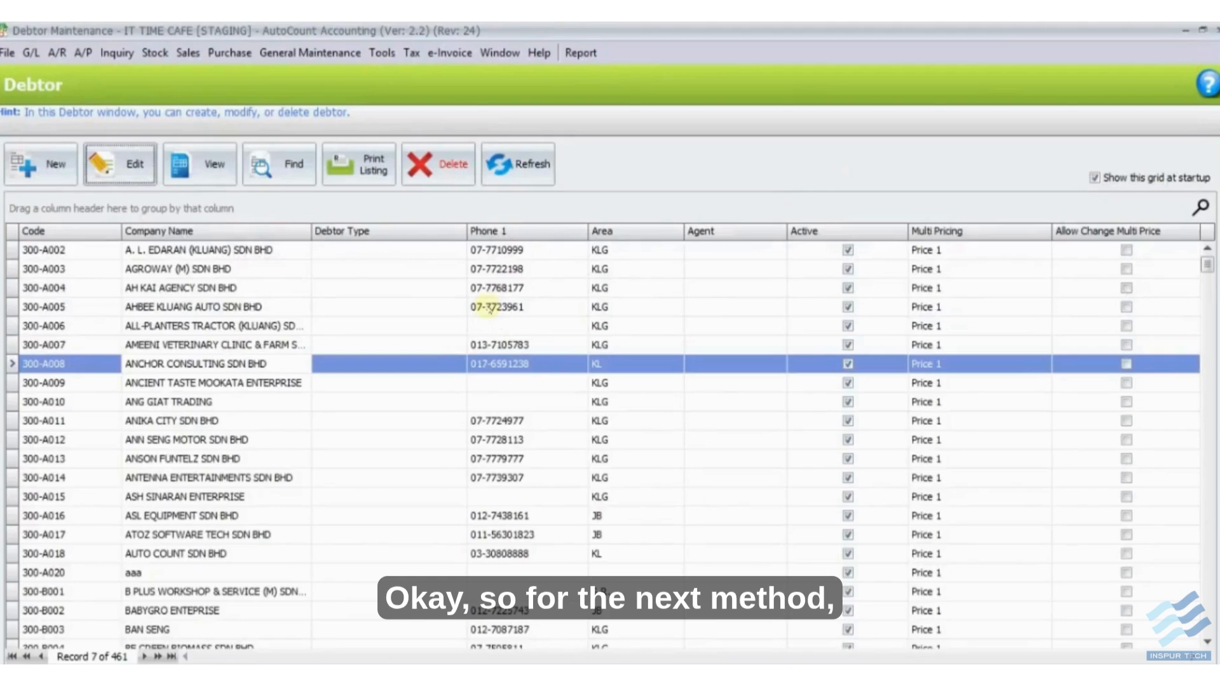
- Go to the MyInvois taxpayer profile page from the MyTax dashboard in the browser
{"action": "mouse_move", "coordinate": [383, 674]}
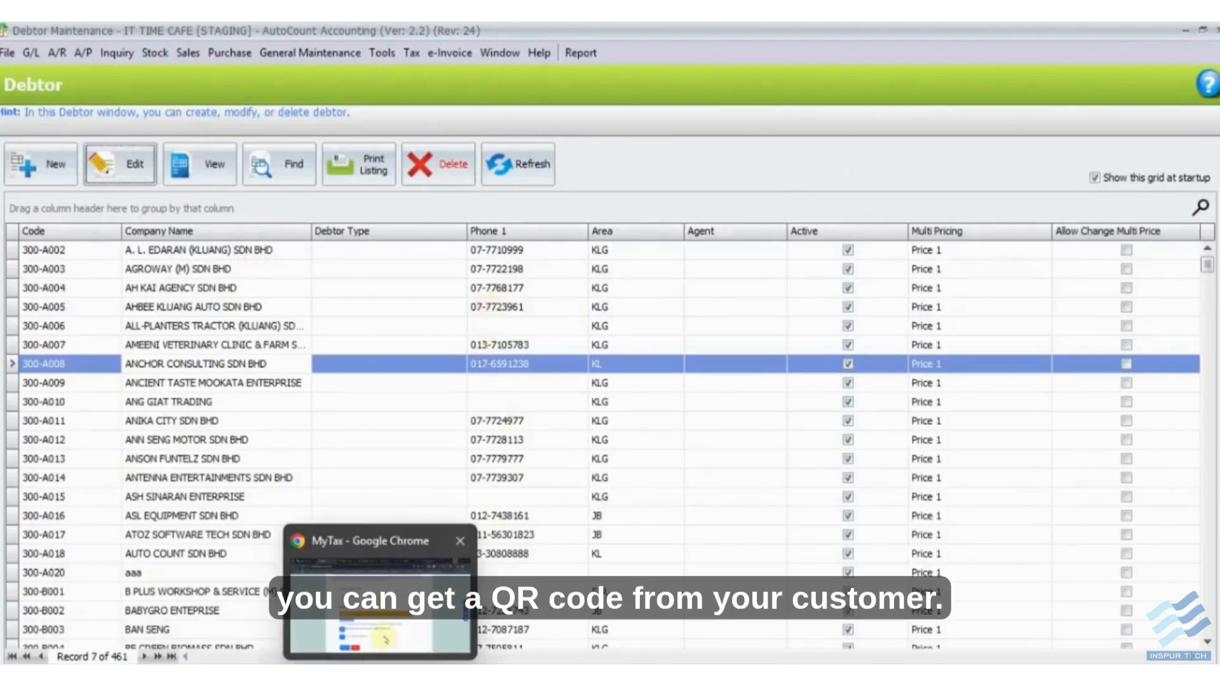
{"action": "left_click", "coordinate": [378, 626]}
{"action": "left_click", "coordinate": [647, 31]}
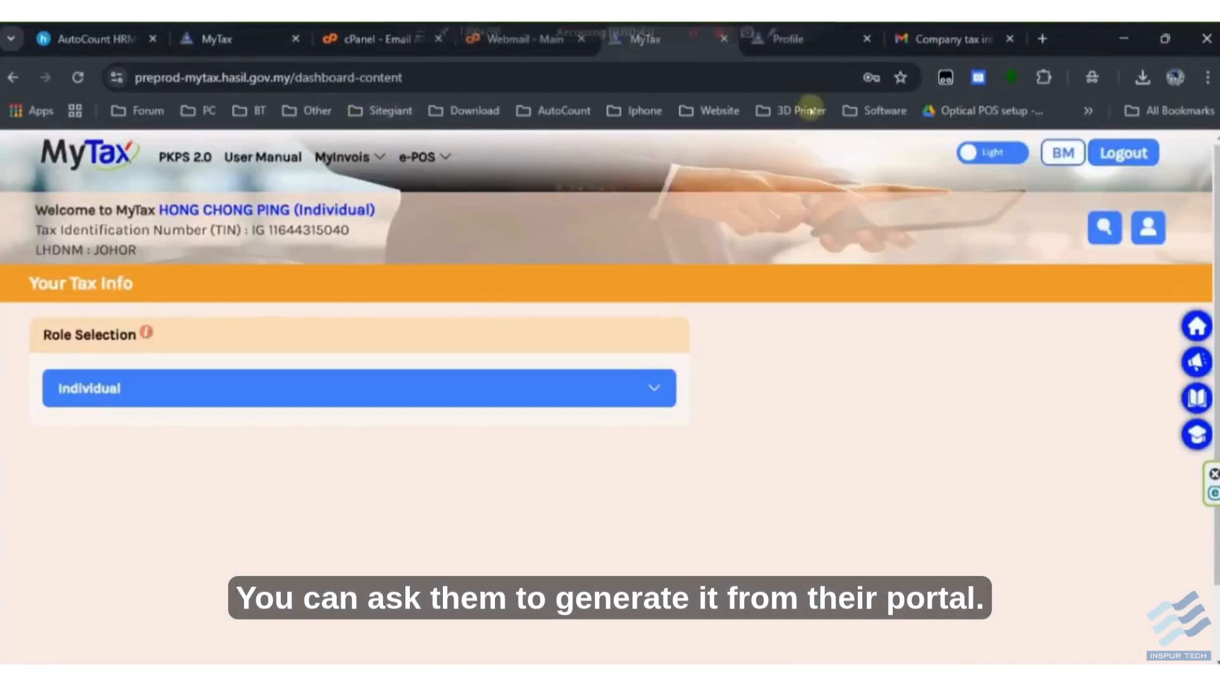
{"action": "left_click", "coordinate": [813, 37]}
{"action": "scroll", "coordinate": [764, 508], "scroll_direction": "down", "scroll_amount": 3}
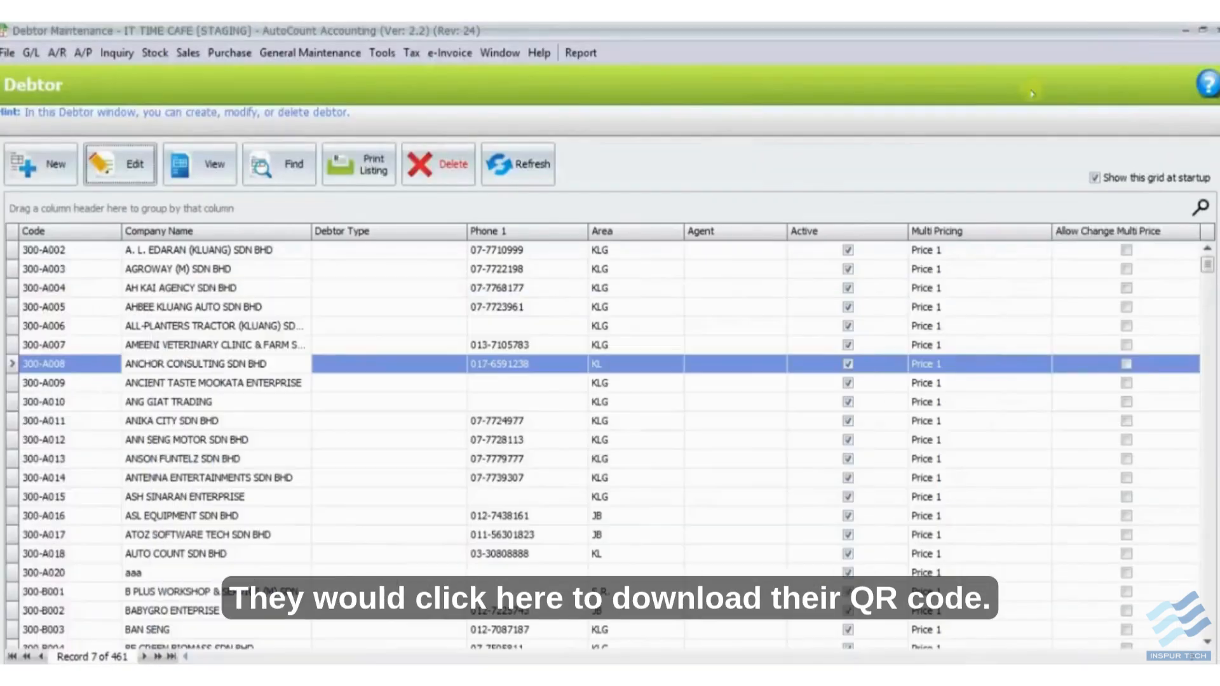
- Import the tax entity from the MyInvoisQRCode image in Tax Entity Maintenance and save it
{"action": "left_click", "coordinate": [411, 53]}
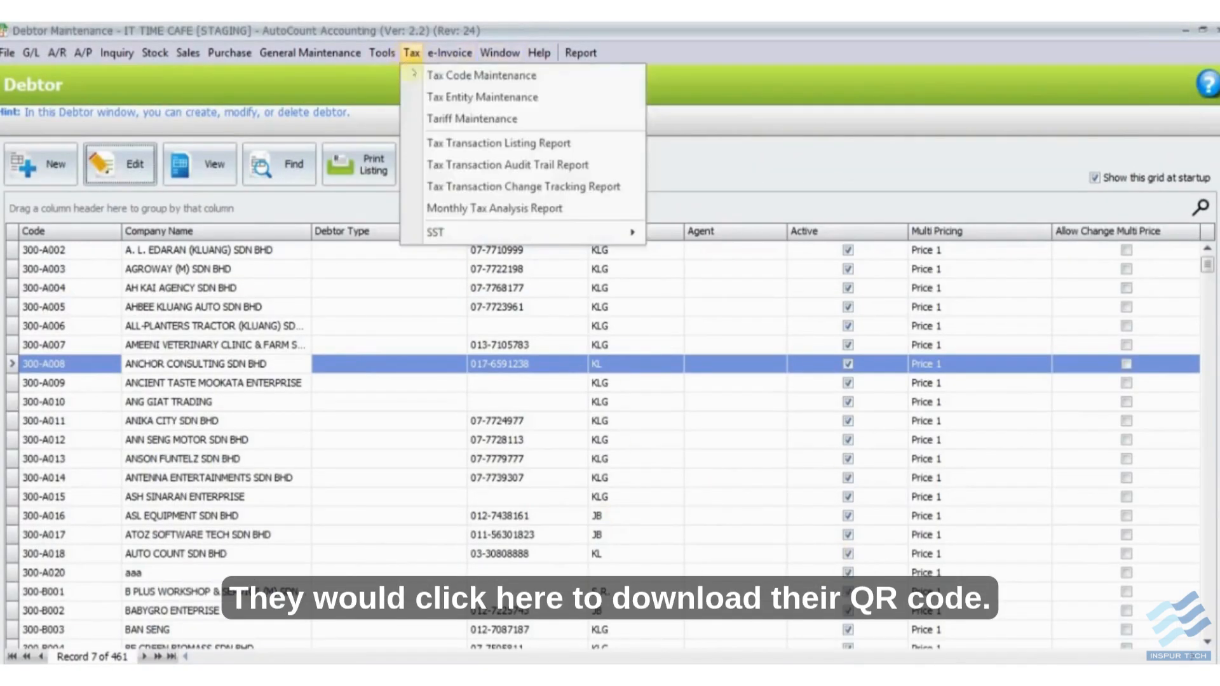
{"action": "left_click", "coordinate": [457, 98]}
{"action": "left_click", "coordinate": [451, 134]}
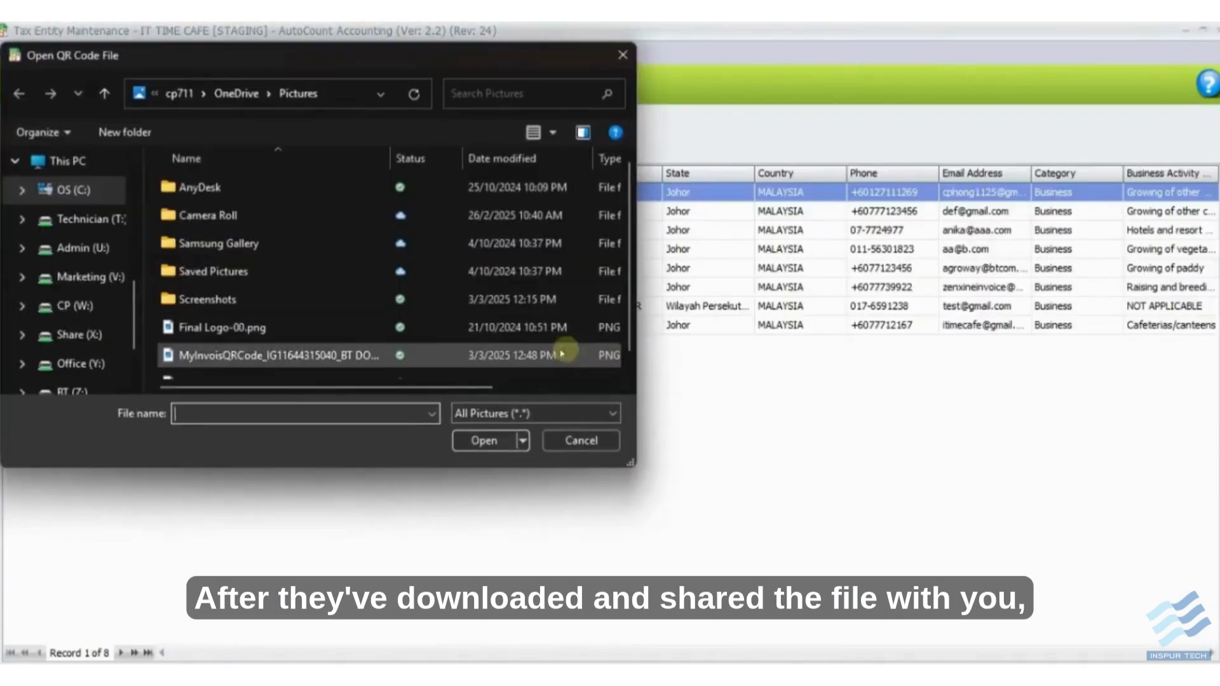
{"action": "double_click", "coordinate": [271, 367]}
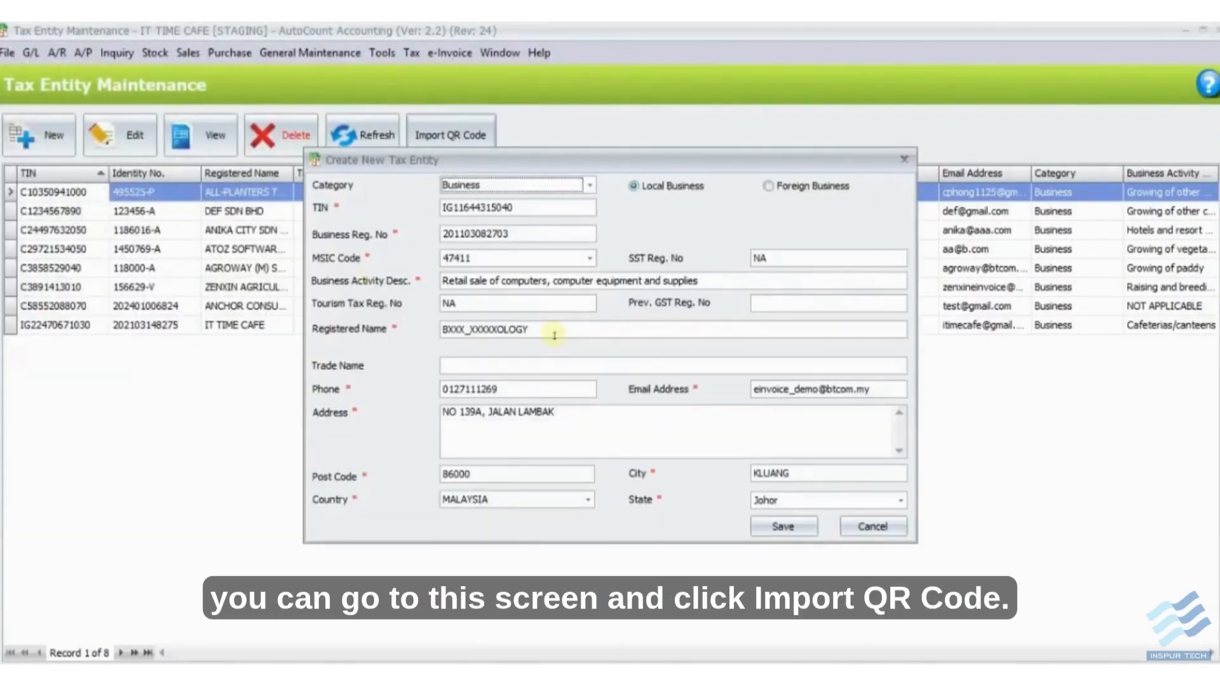
{"action": "double_click", "coordinate": [554, 335]}
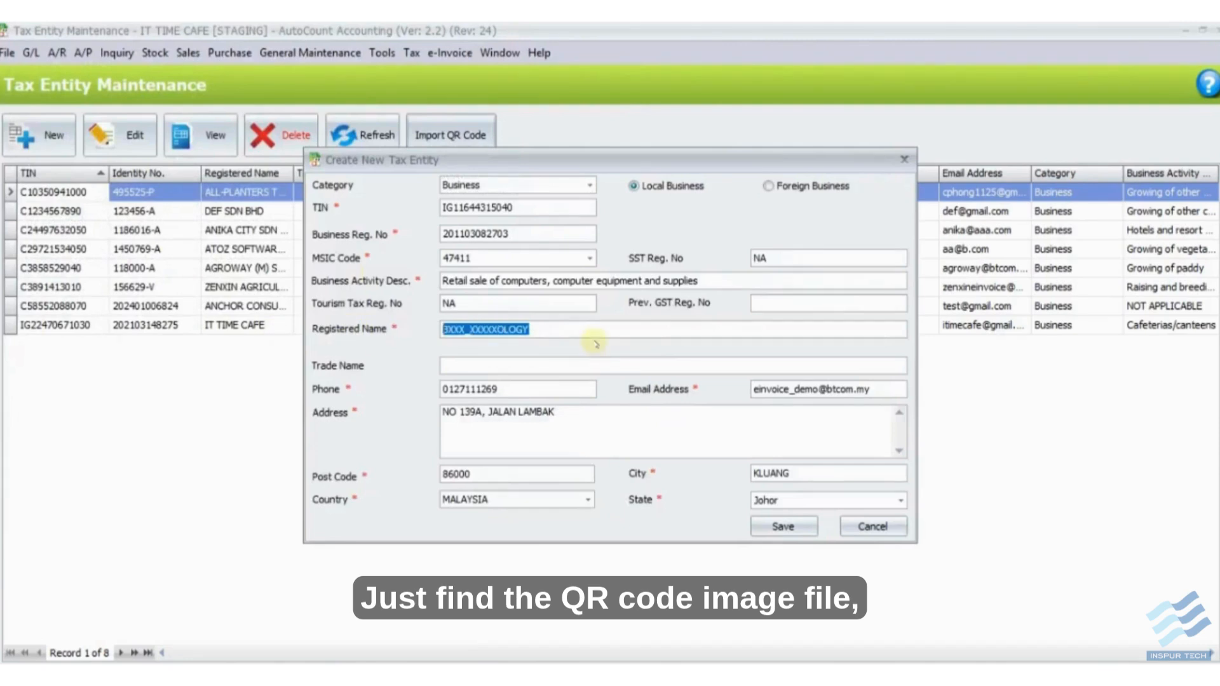
{"action": "left_click", "coordinate": [783, 526]}
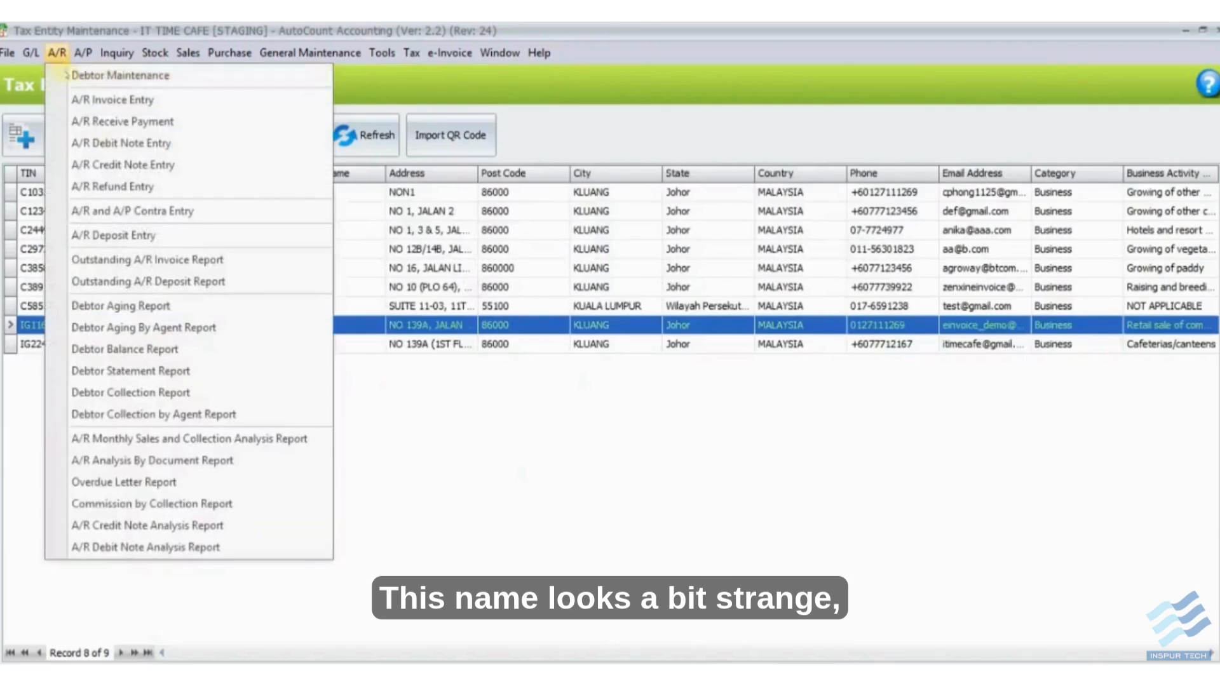
{"action": "left_click", "coordinate": [121, 75]}
{"action": "left_click", "coordinate": [172, 458]}
{"action": "scroll", "coordinate": [168, 563], "scroll_direction": "down", "scroll_amount": 4}
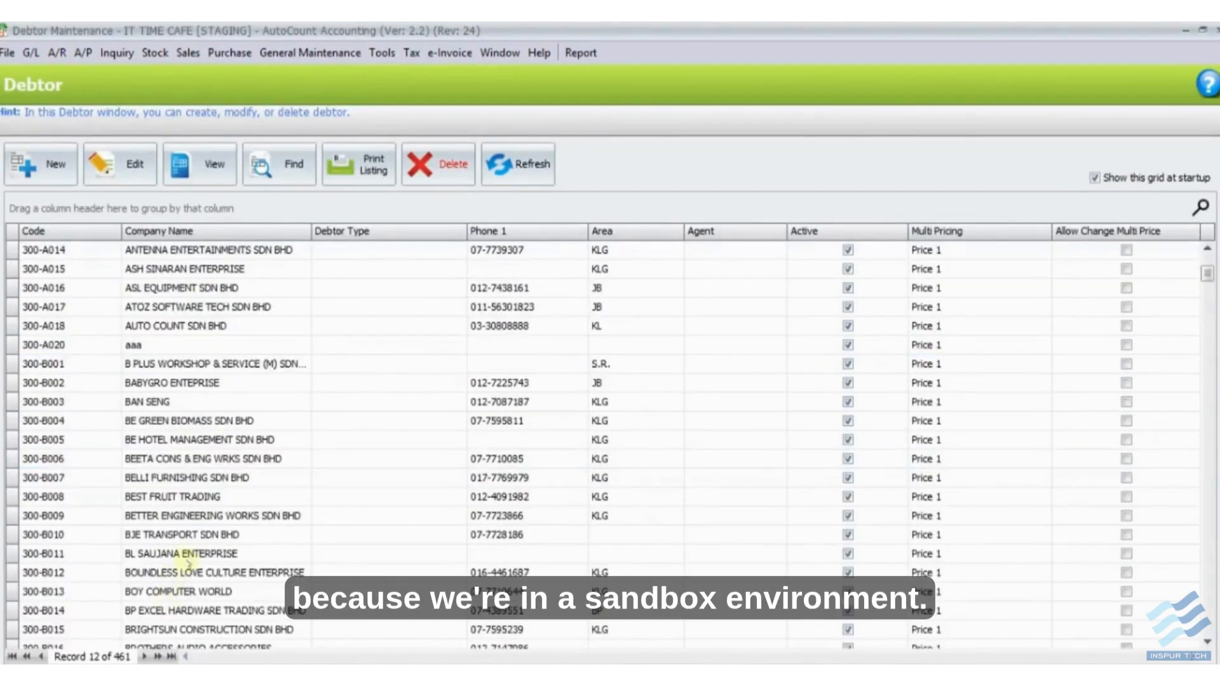
{"action": "left_click", "coordinate": [189, 553]}
{"action": "double_click", "coordinate": [192, 537]}
{"action": "left_click", "coordinate": [710, 661]}
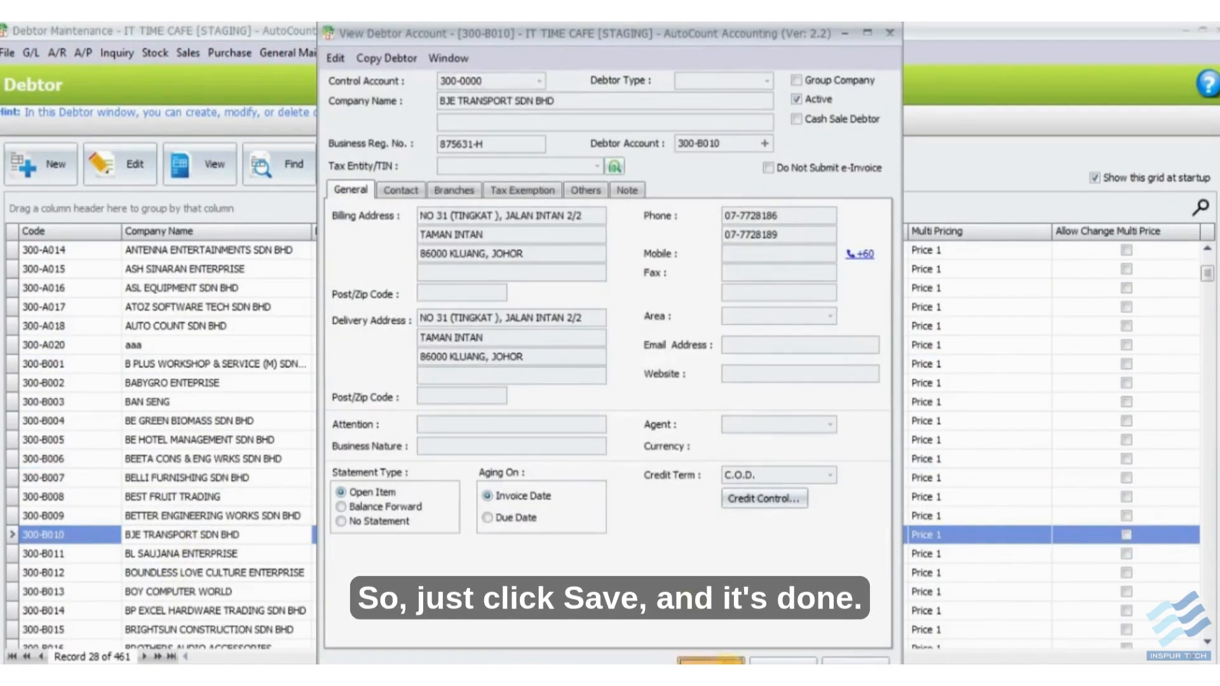
{"action": "left_click", "coordinate": [597, 167]}
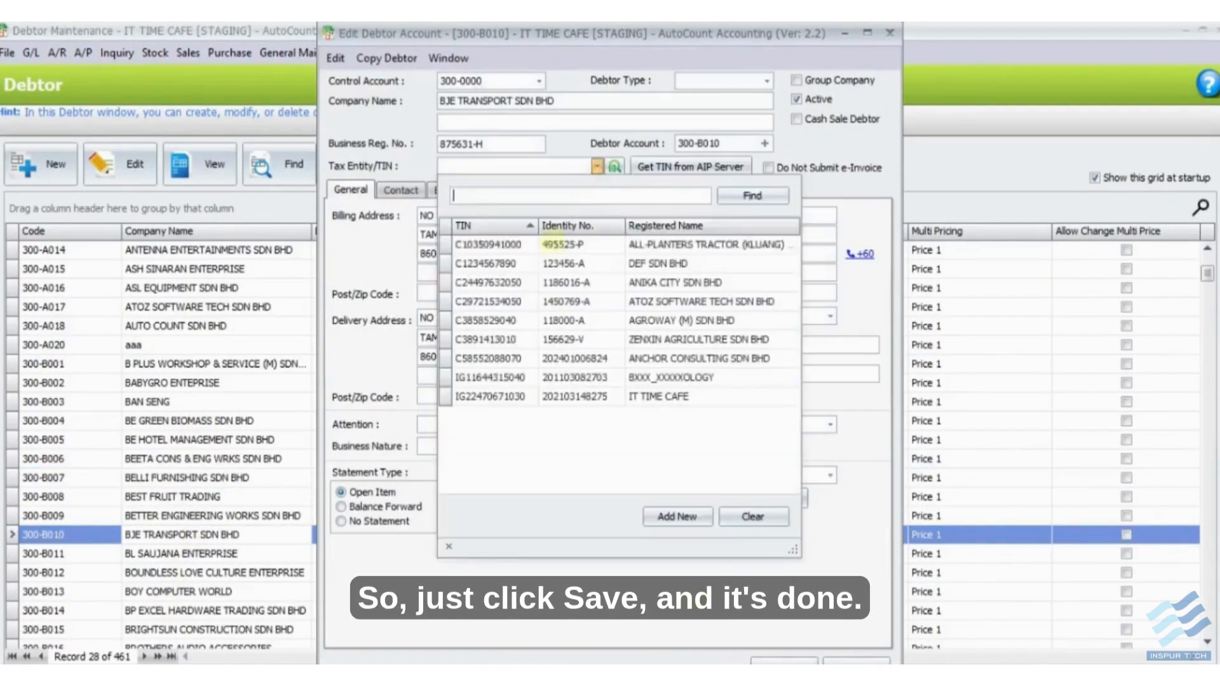
{"action": "left_click", "coordinate": [588, 378]}
{"action": "left_click", "coordinate": [890, 32]}
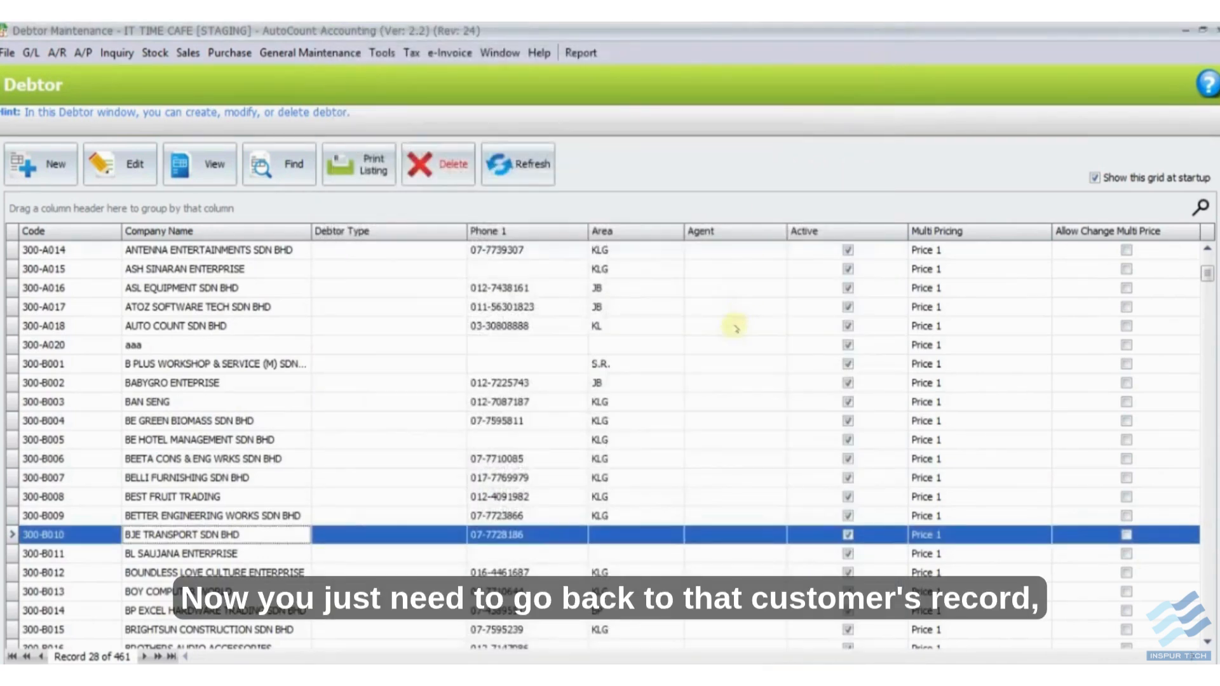
- Start a new debtor named BT DOT COM TECHNOLOGY
{"action": "left_click", "coordinate": [550, 330]}
{"action": "scroll", "coordinate": [407, 440], "scroll_direction": "up", "scroll_amount": 4}
{"action": "scroll", "coordinate": [396, 439], "scroll_direction": "down", "scroll_amount": 4}
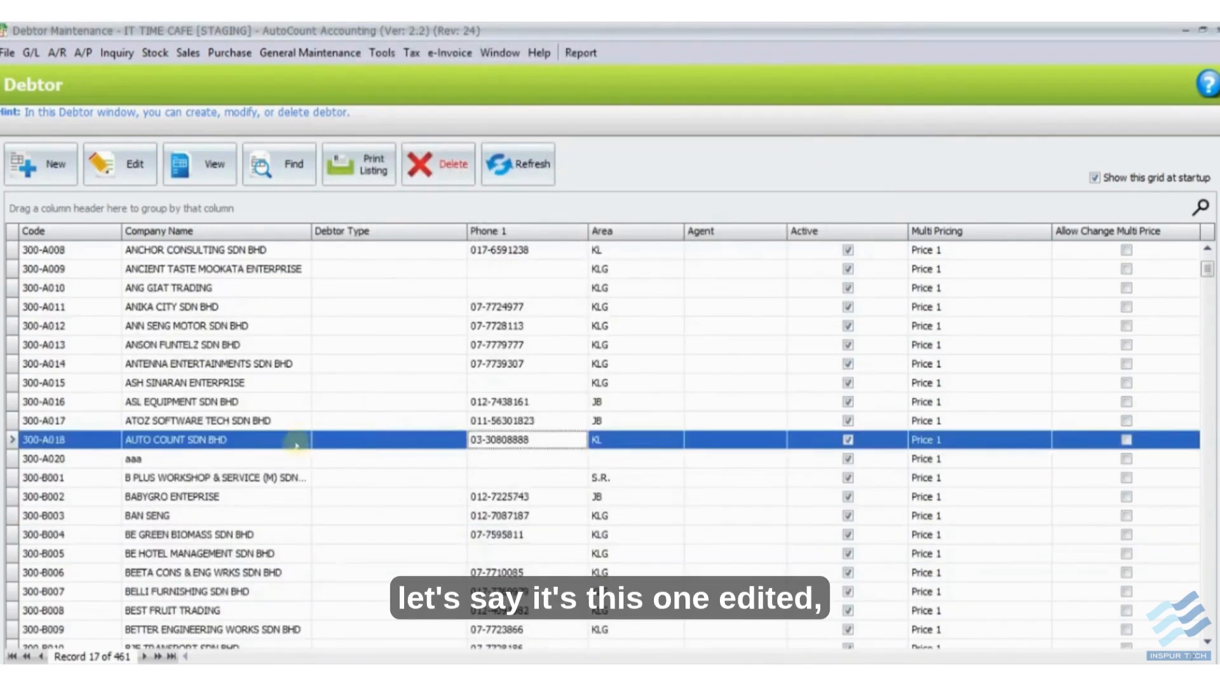
{"action": "left_click", "coordinate": [286, 422]}
{"action": "left_click", "coordinate": [58, 181]}
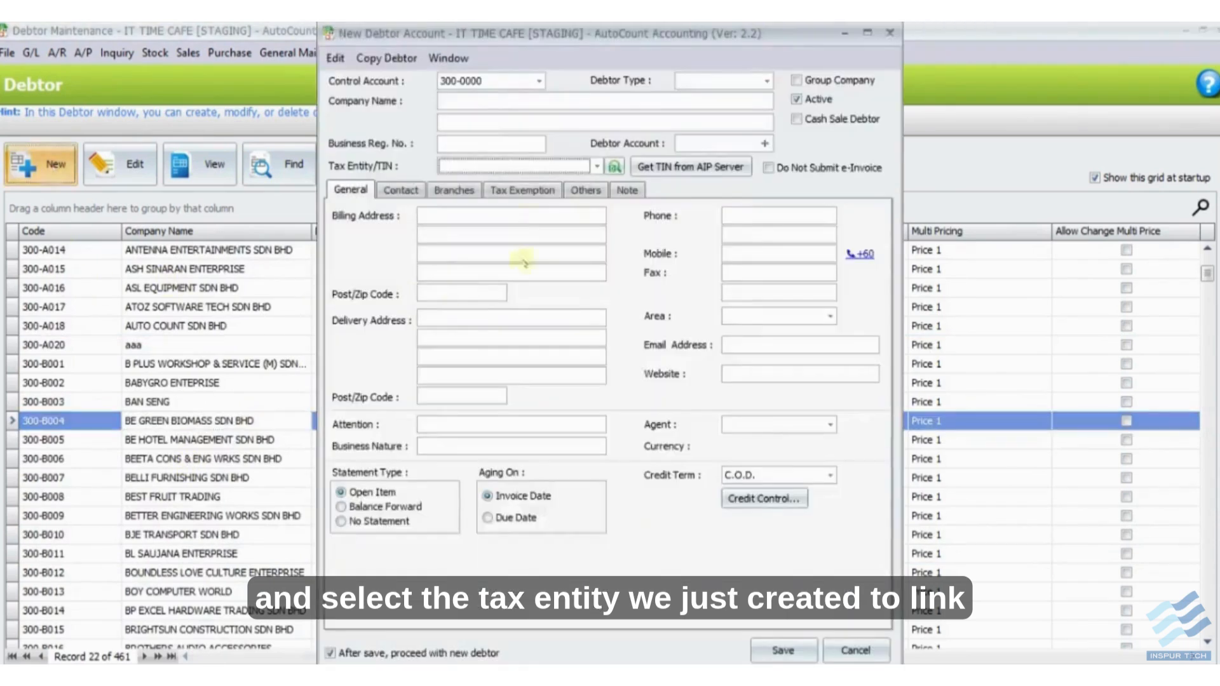
{"action": "type", "text": "BT DOT CO"}
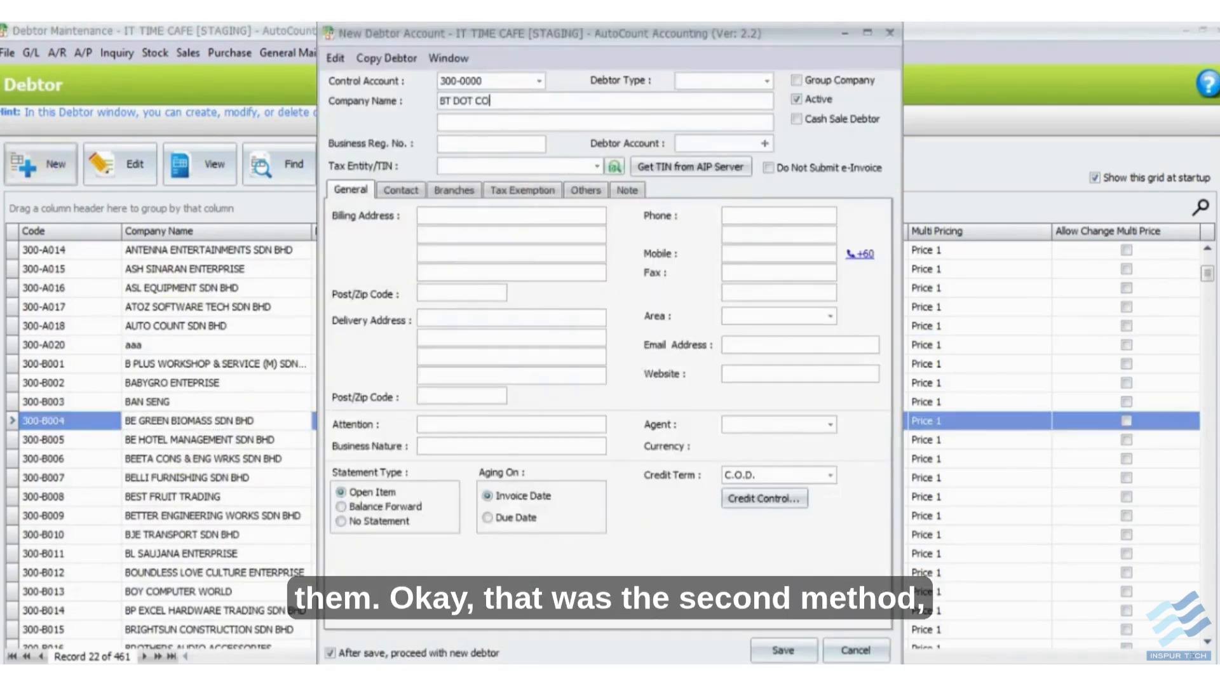
{"action": "type", "text": "M TECHNOLOGY"}
{"action": "key", "text": "Tab"}
{"action": "key", "text": "Tab"}
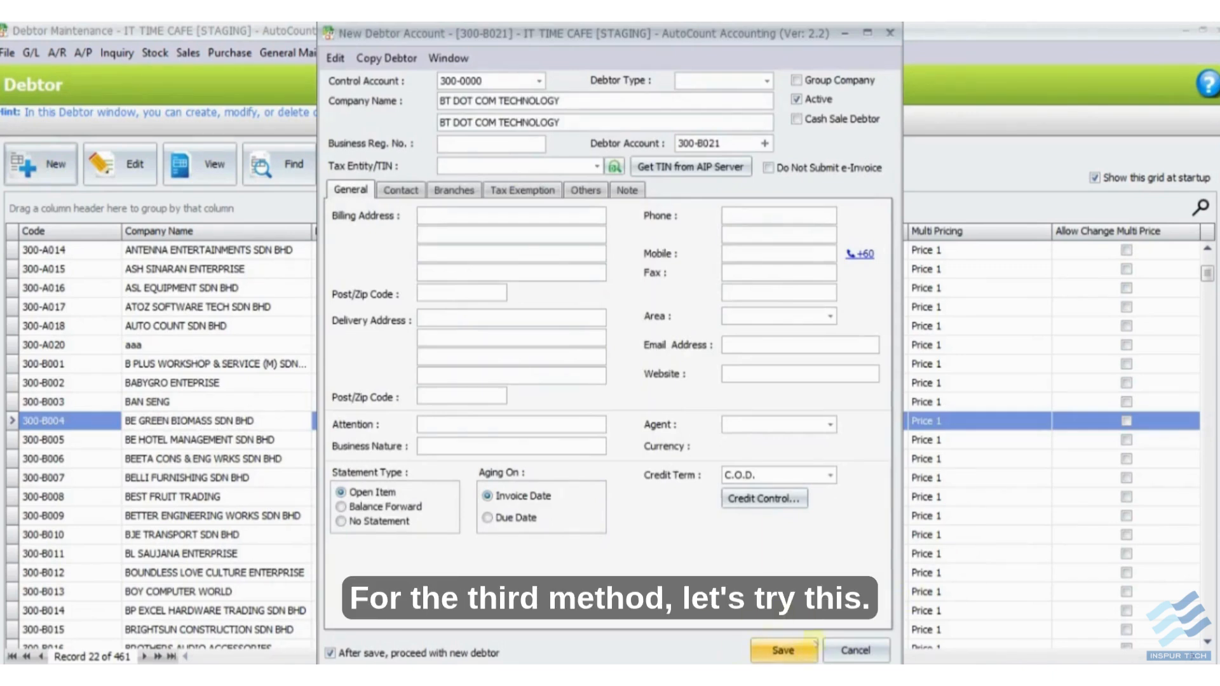
{"action": "mouse_move", "coordinate": [823, 661]}
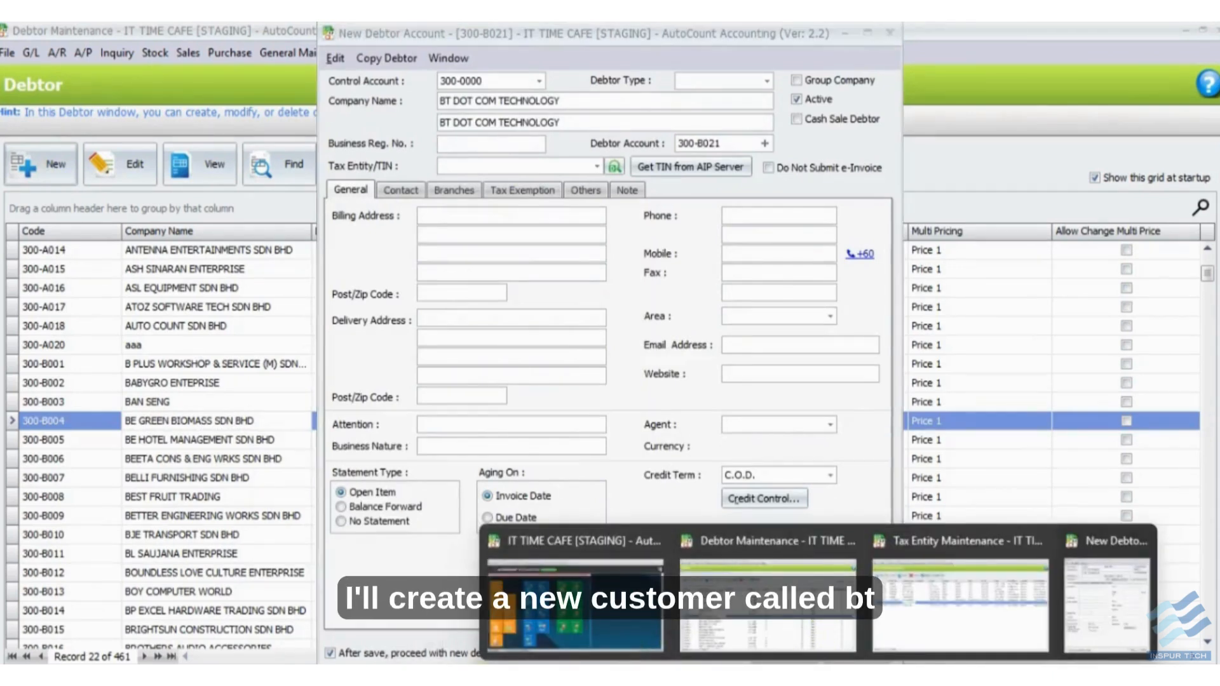
{"action": "key", "text": "alt+Tab"}
{"action": "key", "text": "alt+Tab"}
{"action": "key", "text": "alt+Tab"}
{"action": "key", "text": "alt+Tab"}
{"action": "key", "text": "alt+Tab"}
{"action": "key", "text": "alt+Tab"}
{"action": "left_click", "coordinate": [585, 409]}
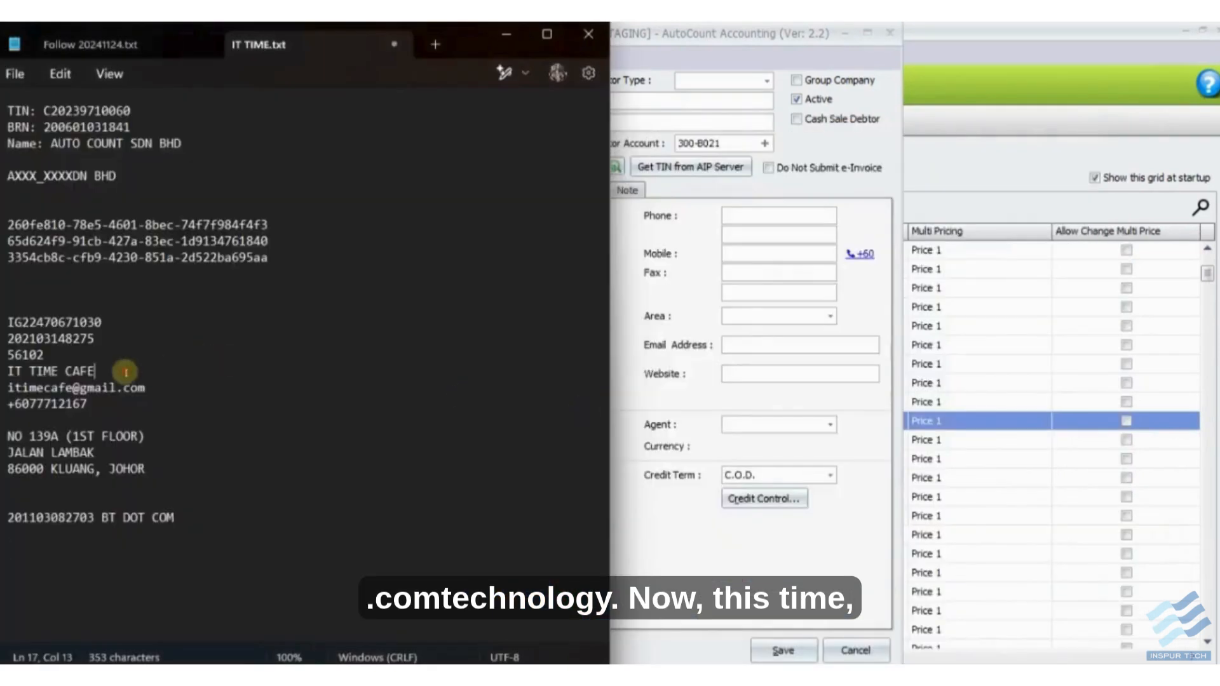
{"action": "double_click", "coordinate": [69, 516]}
{"action": "key", "text": "ctrl+c"}
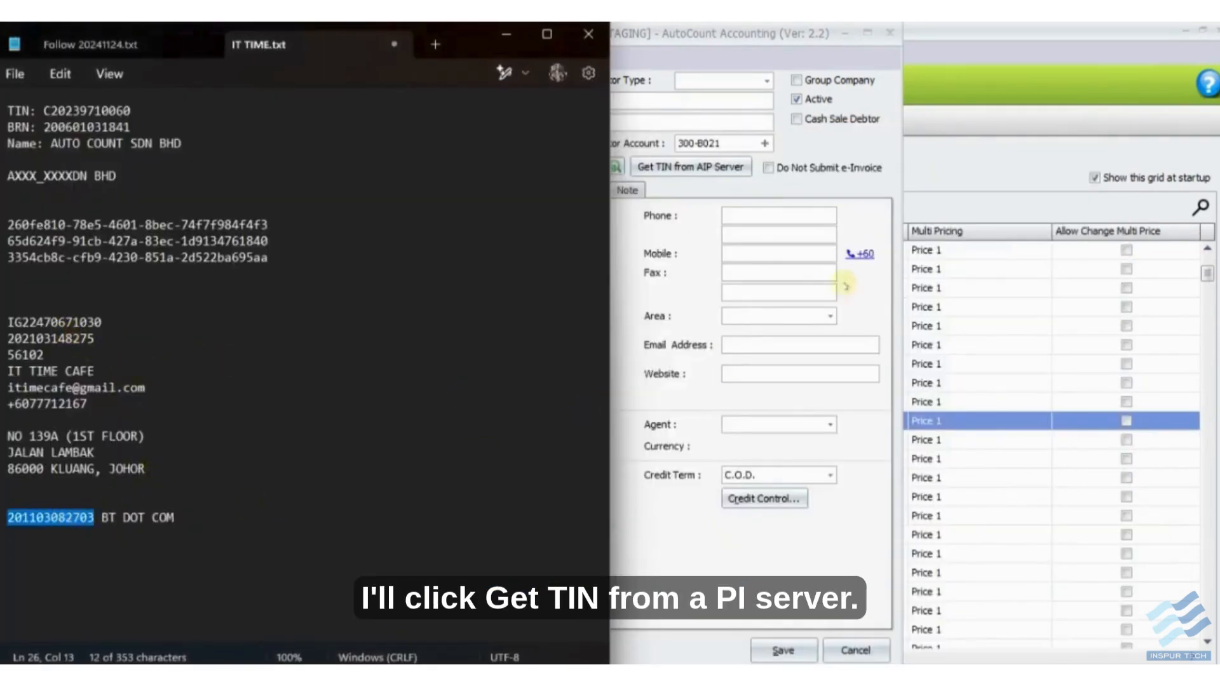
{"action": "left_click", "coordinate": [786, 182]}
{"action": "left_click", "coordinate": [506, 148]}
{"action": "key", "text": "ctrl+v"}
- Enter the billing address and phone, and make the delivery address identical
{"action": "left_click", "coordinate": [499, 218]}
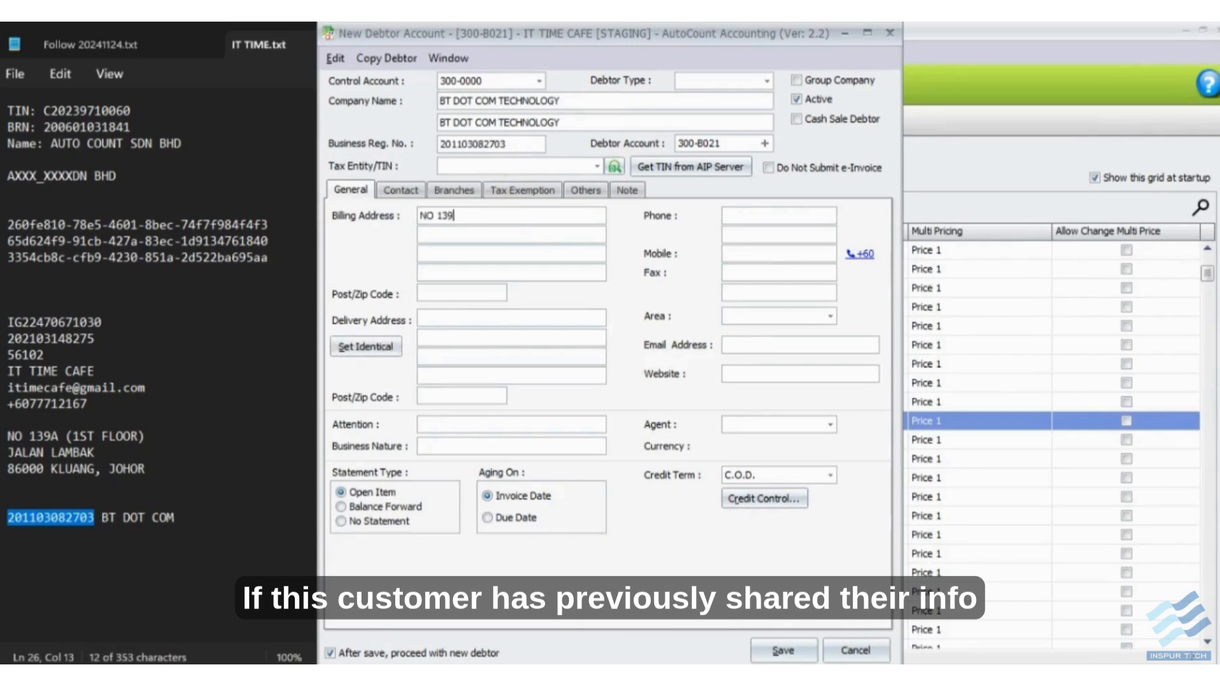
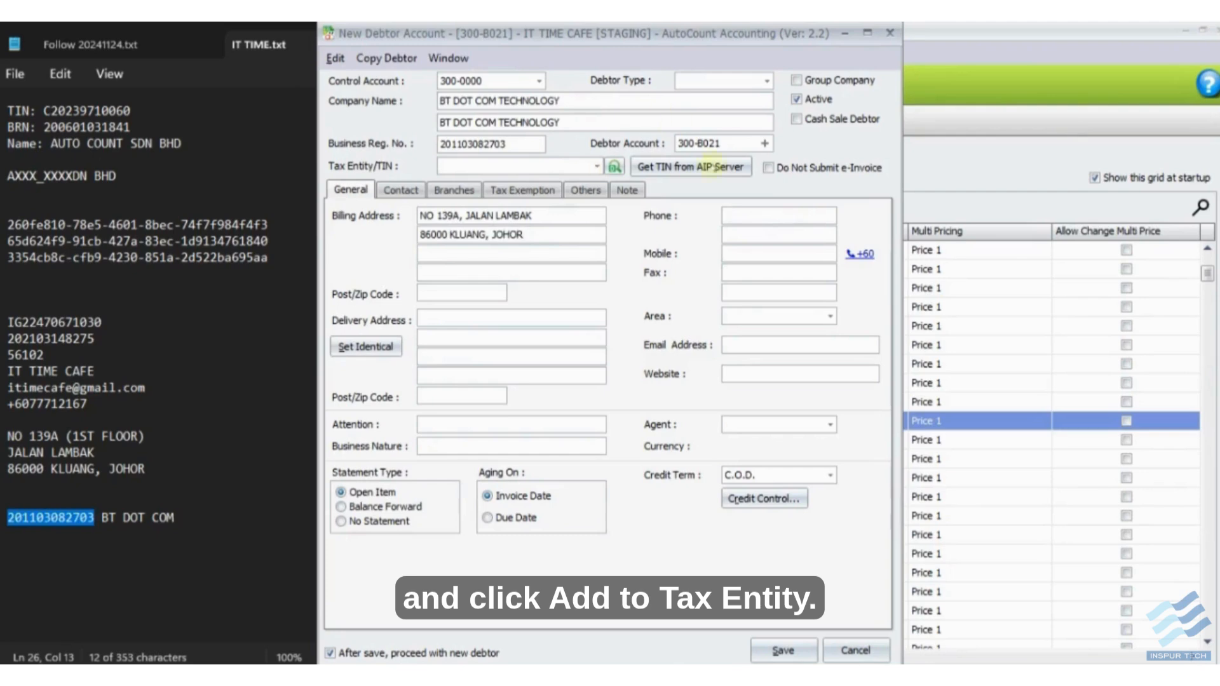
{"action": "left_click", "coordinate": [765, 219]}
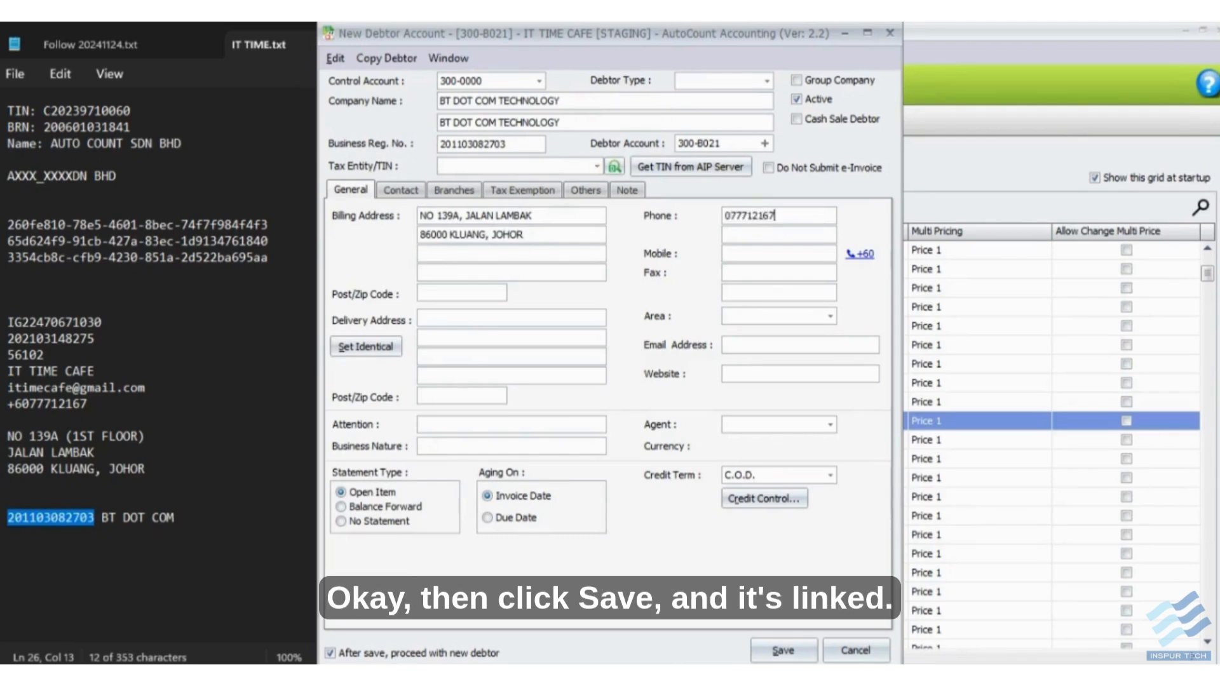
{"action": "left_click", "coordinate": [376, 349]}
- Fill in the debtor's e-mail address in lowercase
{"action": "left_click", "coordinate": [817, 350]}
{"action": "key", "text": "Caps_Lock"}
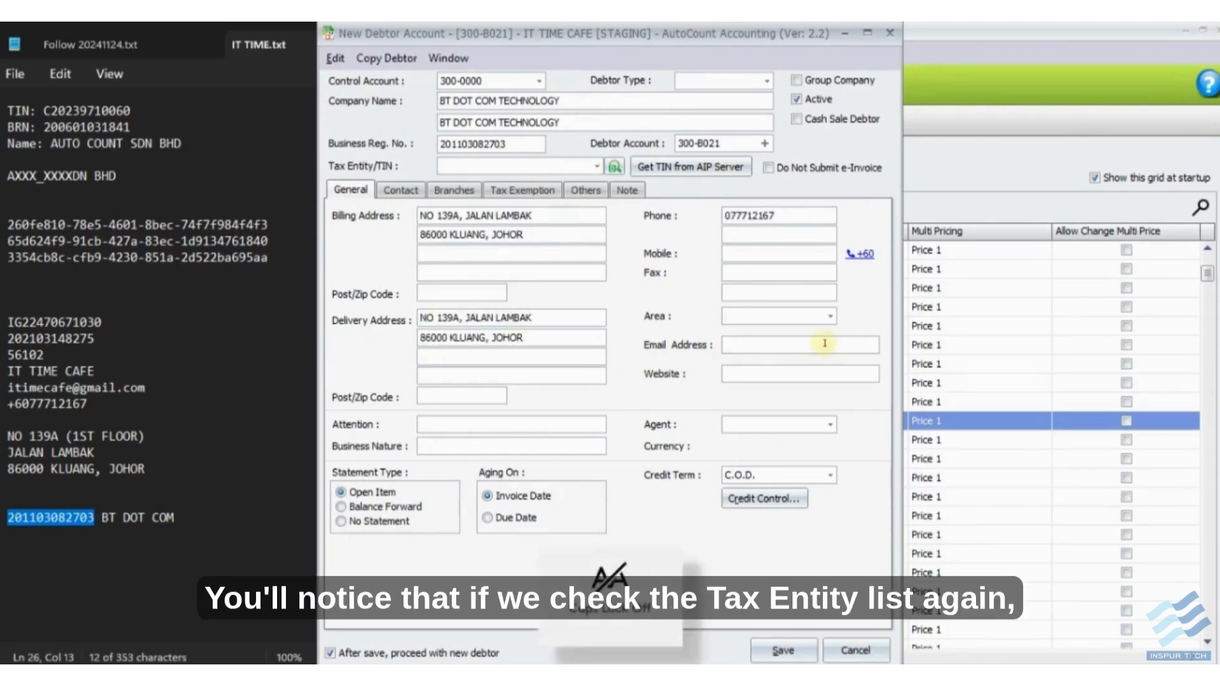
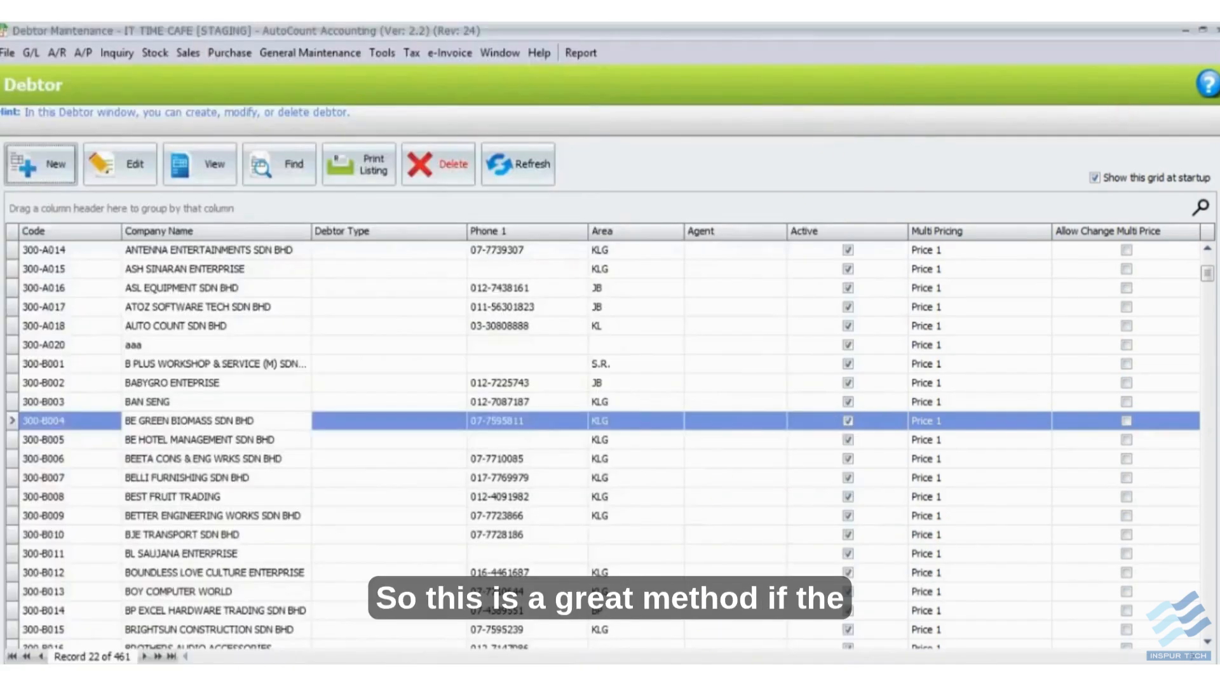
{"action": "mouse_move", "coordinate": [824, 664]}
{"action": "left_click", "coordinate": [1106, 592]}
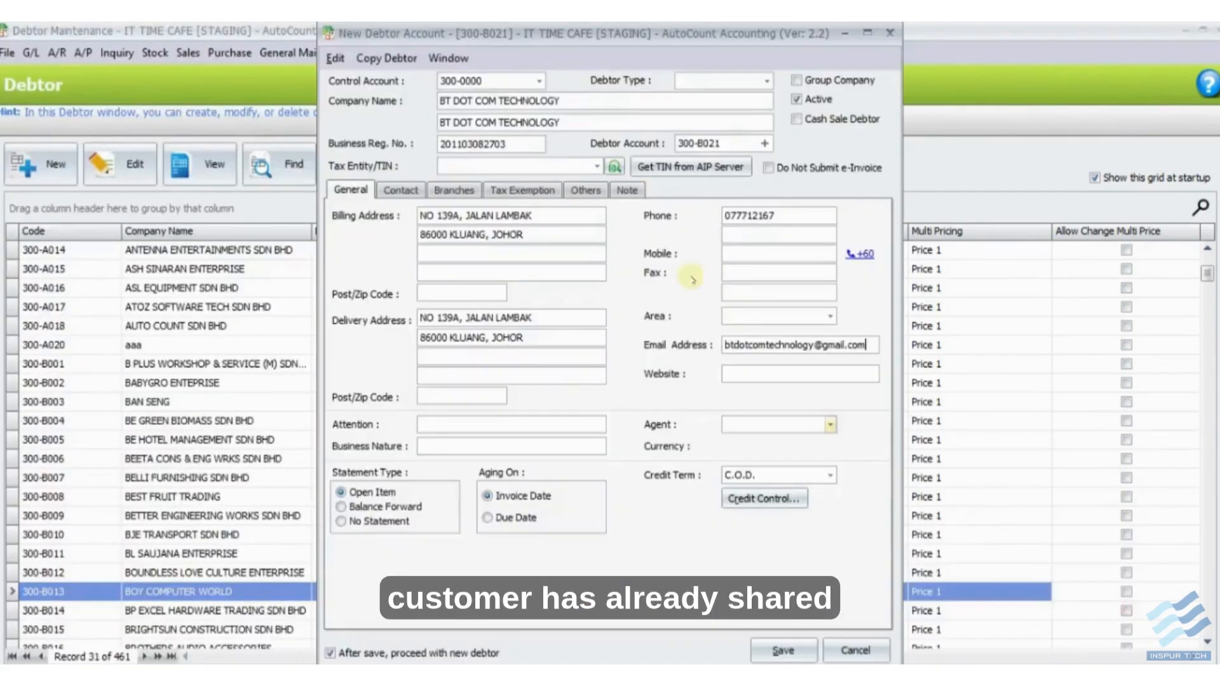
{"action": "left_click", "coordinate": [691, 172]}
{"action": "left_click", "coordinate": [655, 247]}
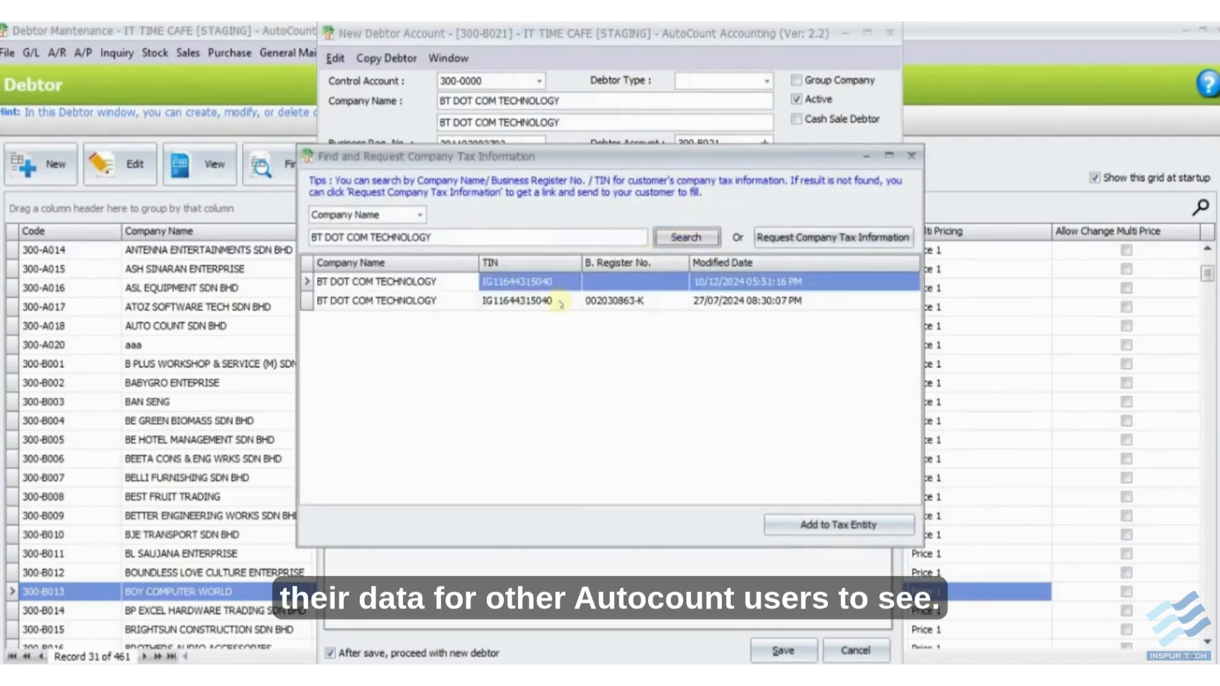
{"action": "left_click", "coordinate": [537, 303]}
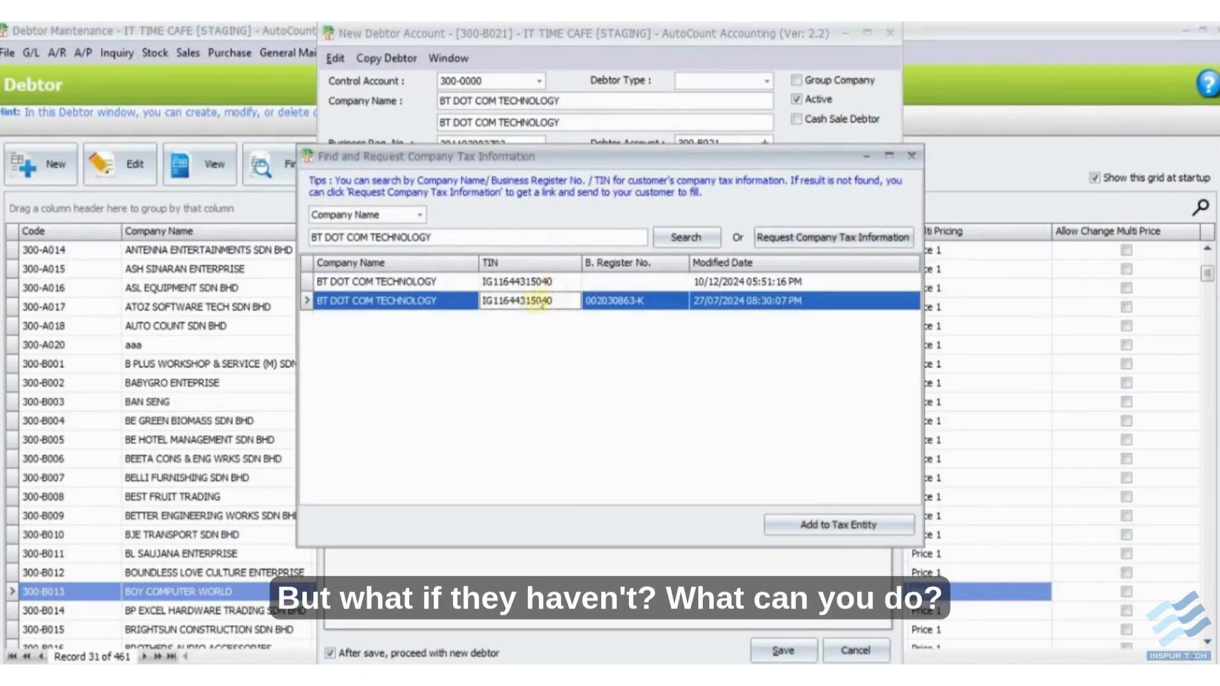
{"action": "left_click", "coordinate": [851, 529]}
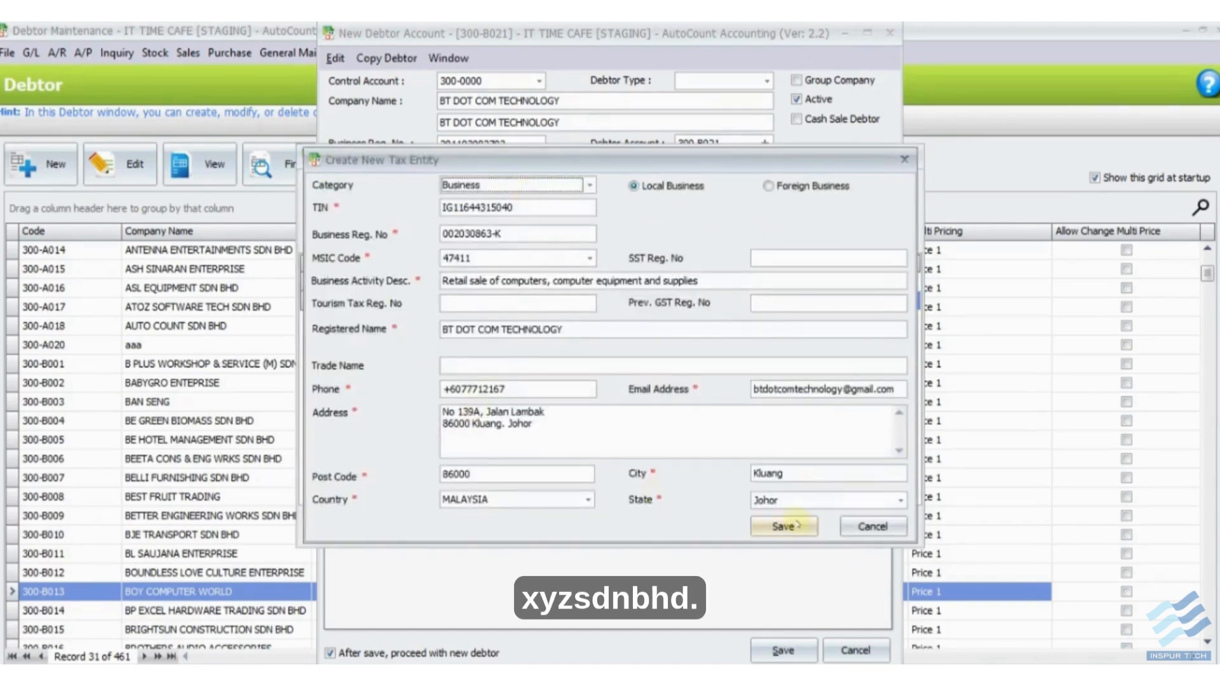
{"action": "left_click", "coordinate": [796, 526]}
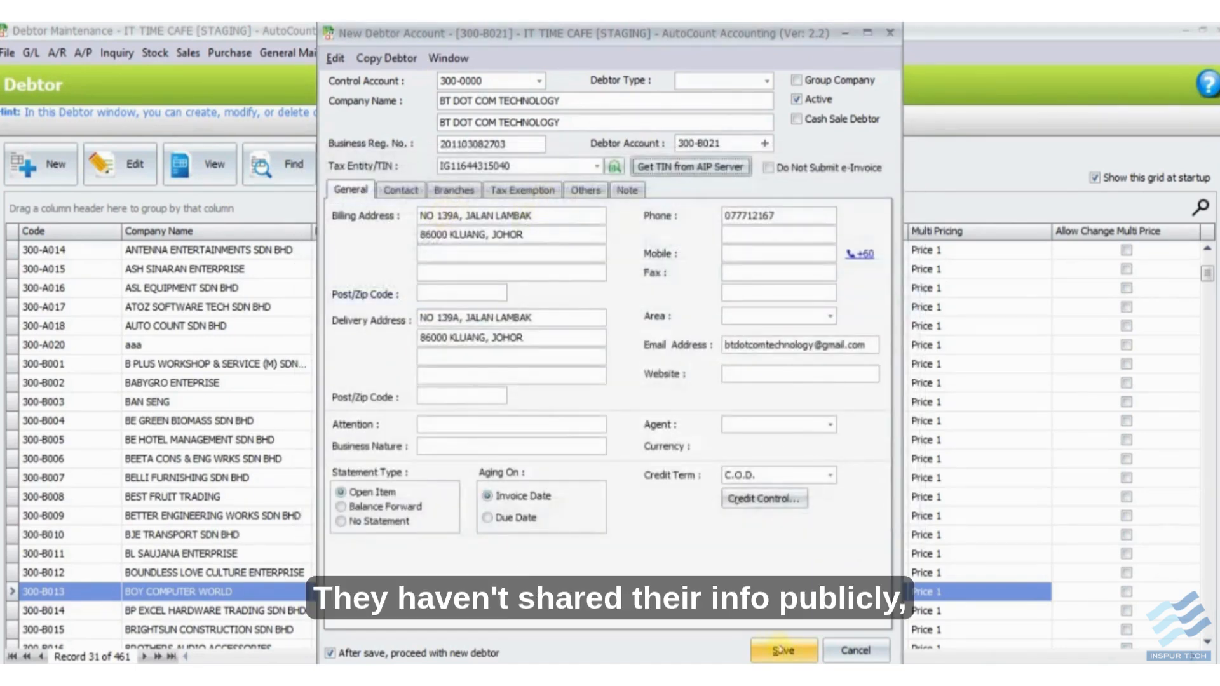
{"action": "left_click", "coordinate": [782, 649]}
{"action": "left_click", "coordinate": [851, 649]}
- Open debtor 300-X005 XYZ SDN BHD from the debtor list
{"action": "left_click", "coordinate": [411, 53]}
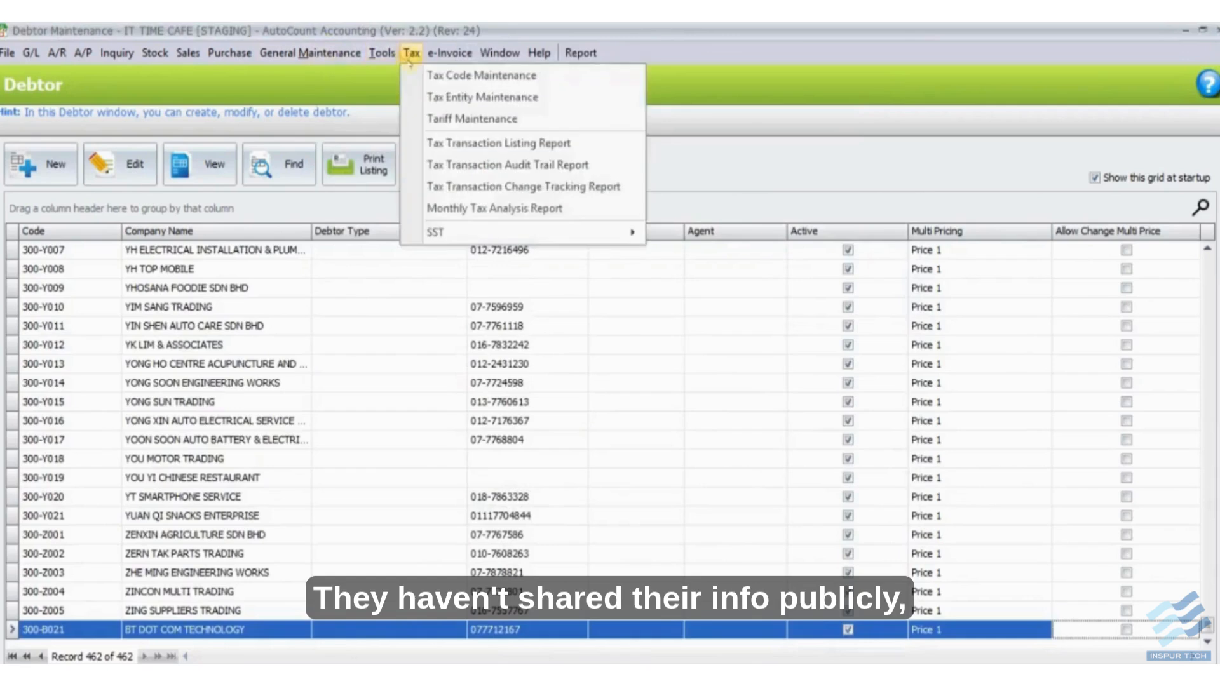
{"action": "left_click", "coordinate": [482, 96]}
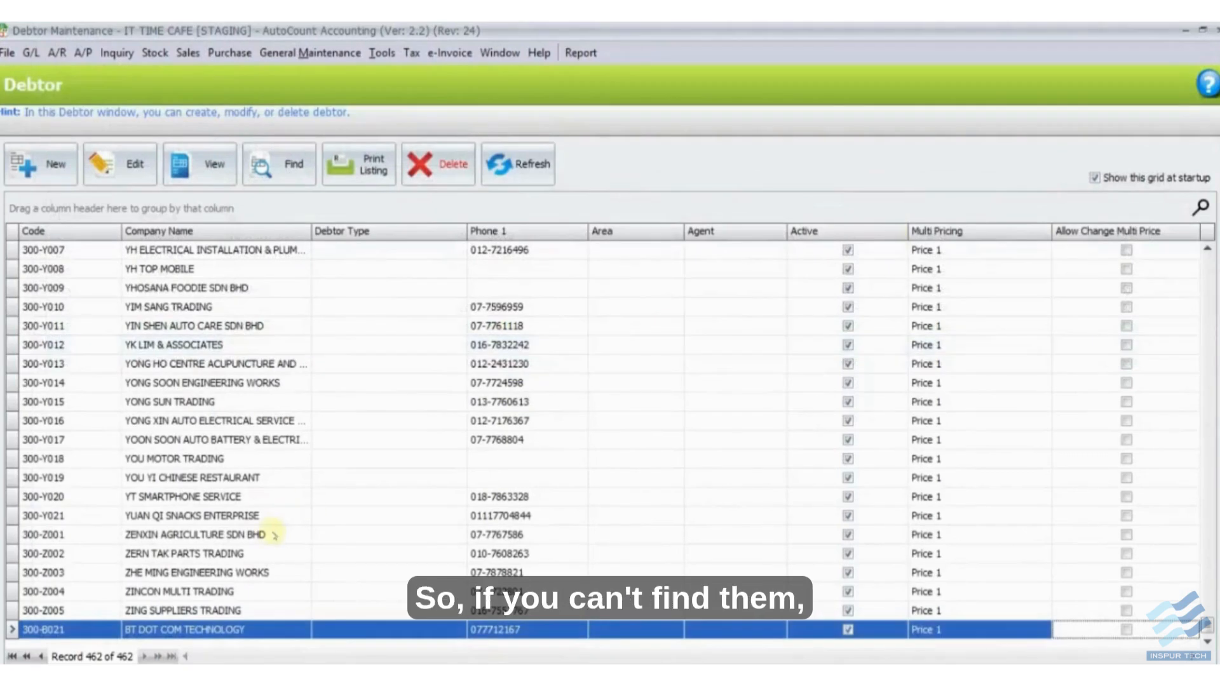
{"action": "left_click", "coordinate": [209, 630]}
{"action": "left_click", "coordinate": [195, 611]}
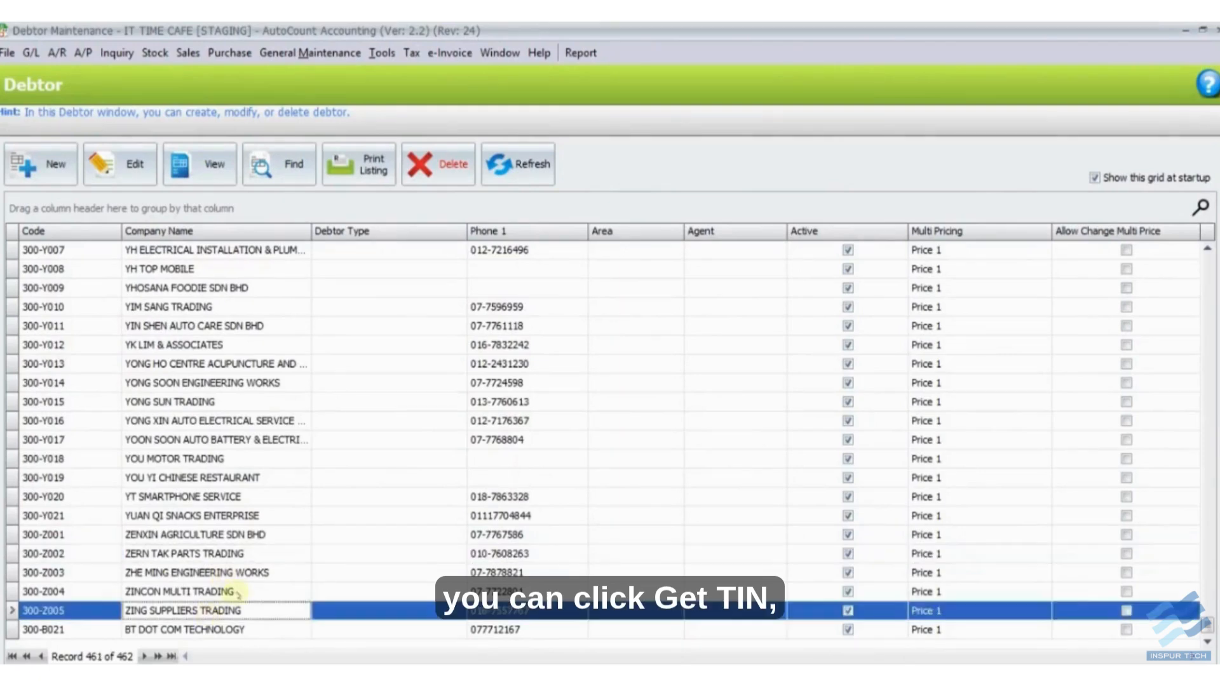
{"action": "scroll", "coordinate": [236, 594], "scroll_direction": "up", "scroll_amount": 6}
{"action": "double_click", "coordinate": [198, 459]}
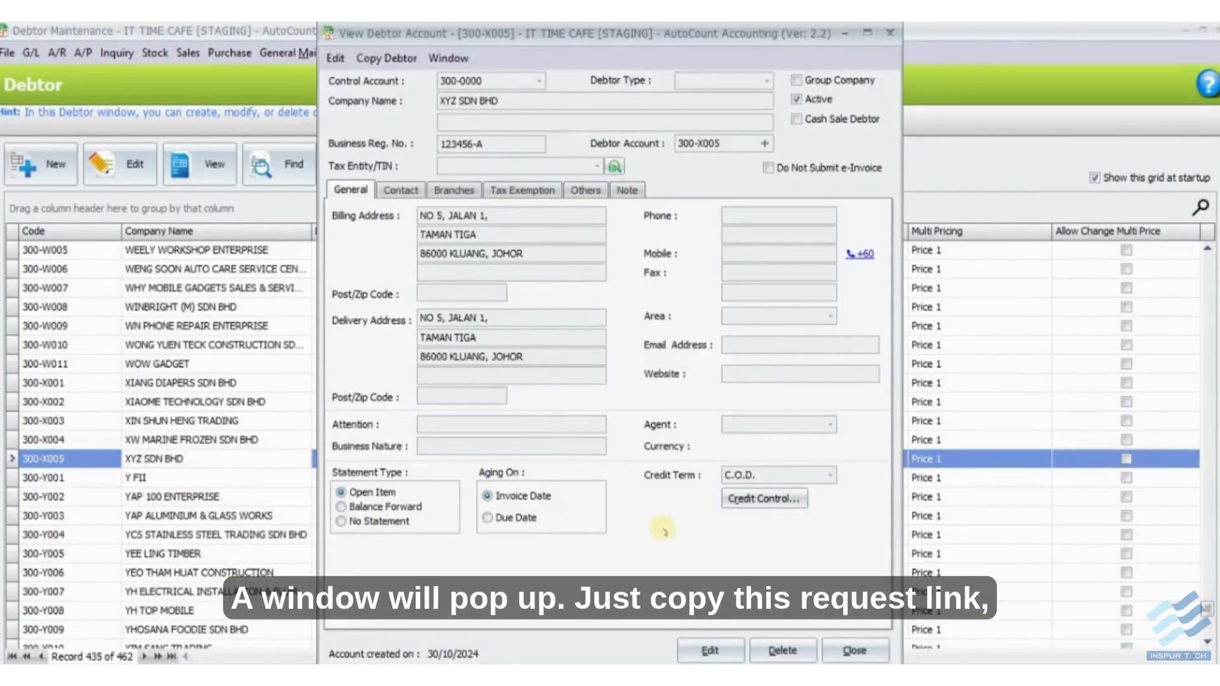
- Make the debtor editable, search its published tax records, then close the search
{"action": "left_click", "coordinate": [710, 650]}
{"action": "left_click", "coordinate": [667, 165]}
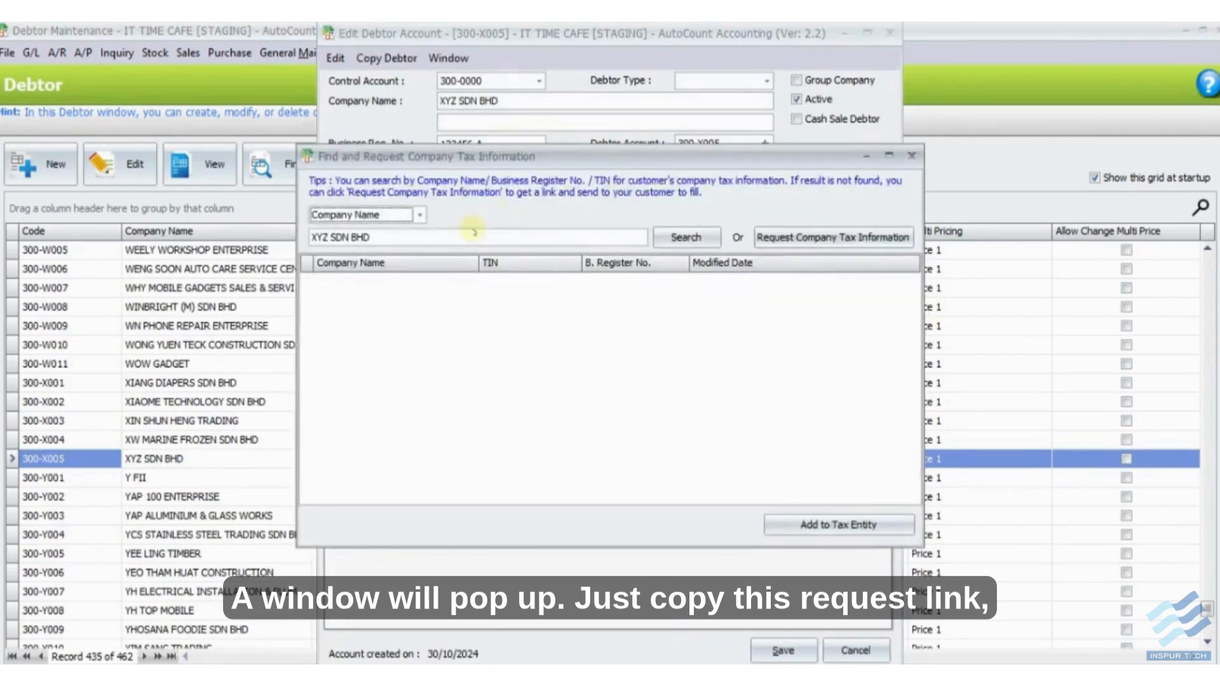
{"action": "left_click", "coordinate": [660, 237]}
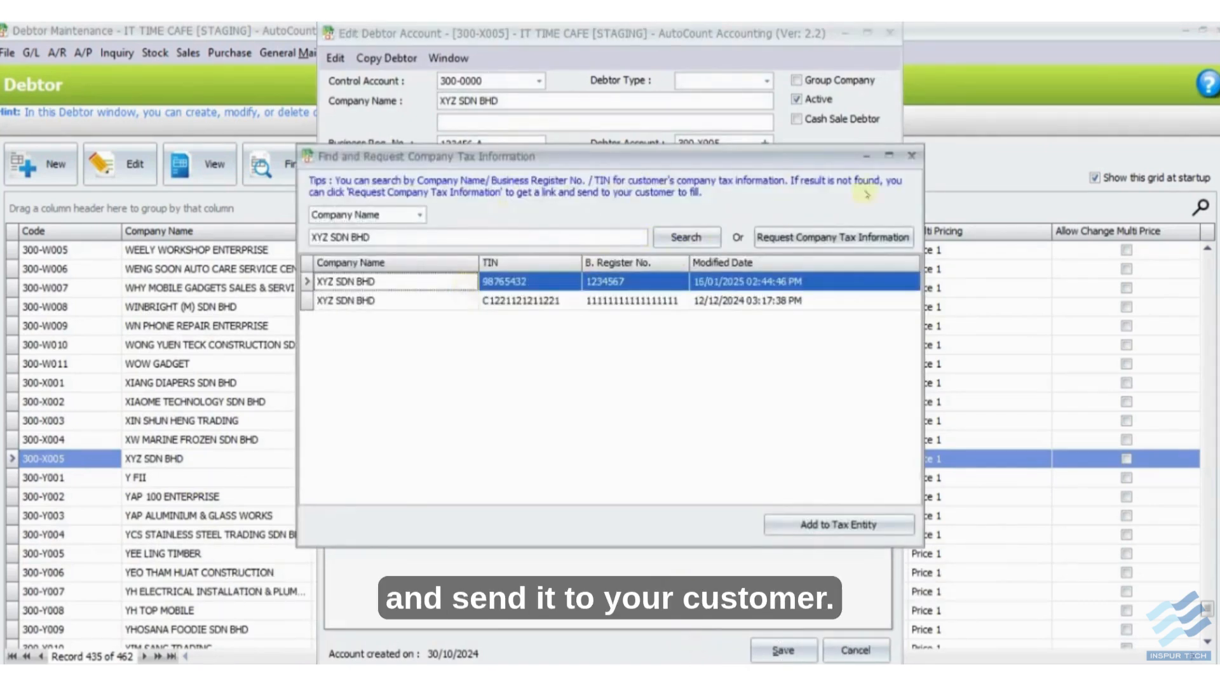
{"action": "left_click", "coordinate": [910, 157]}
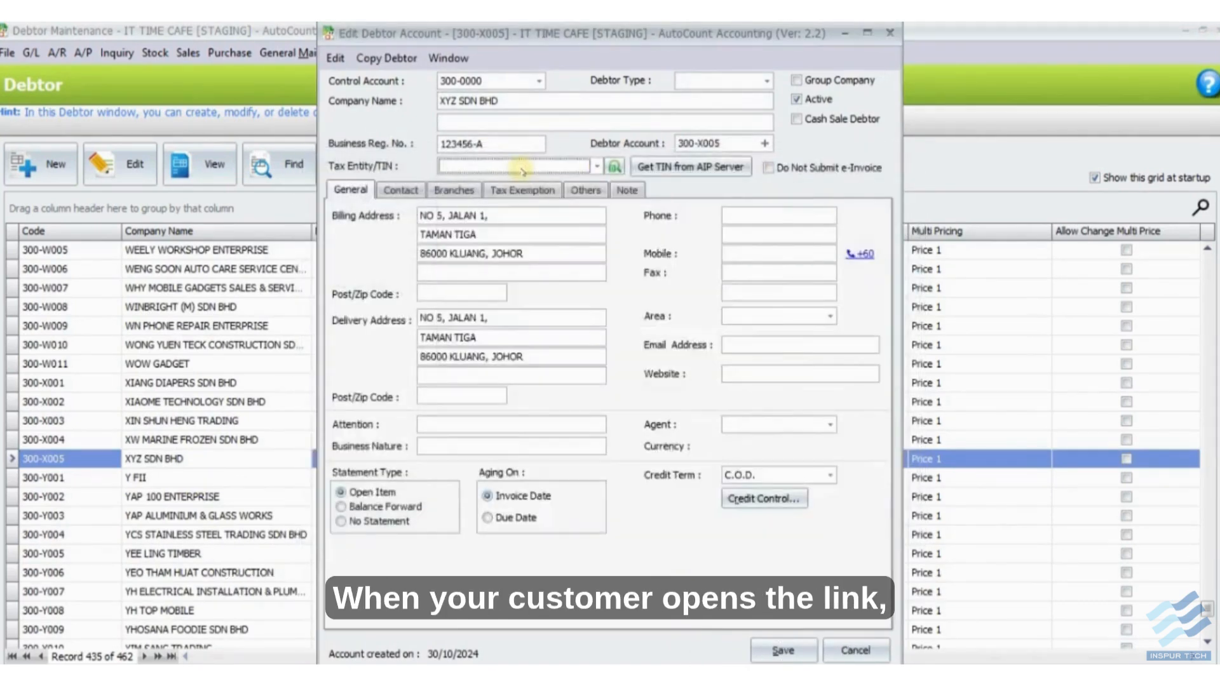
- Request company tax information from the lookup and copy the requested link
{"action": "left_click", "coordinate": [522, 168]}
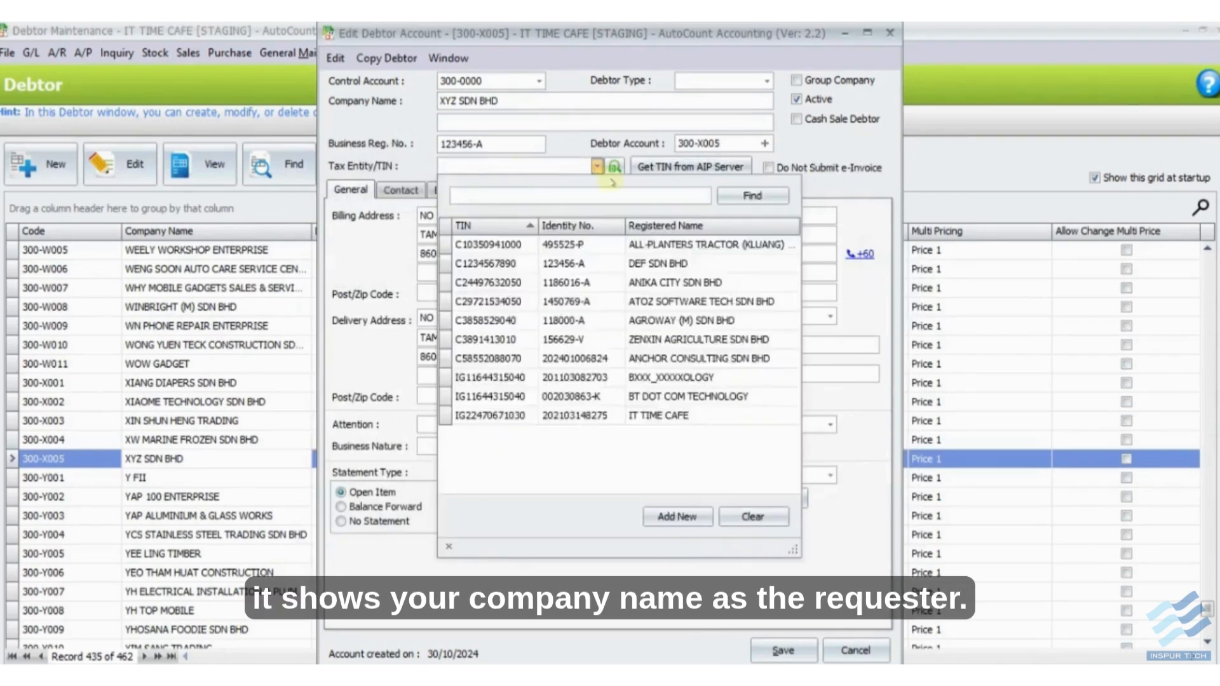
{"action": "left_click", "coordinate": [690, 166]}
{"action": "left_click", "coordinate": [818, 240]}
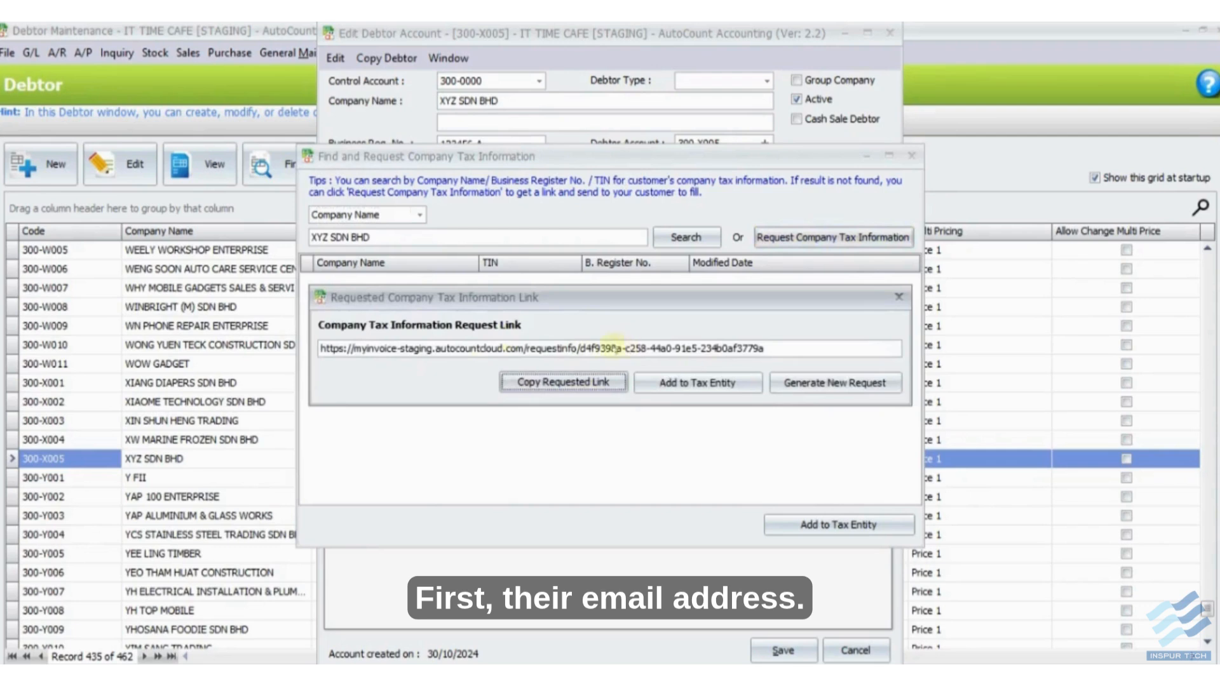
{"action": "left_click", "coordinate": [540, 384]}
{"action": "left_click", "coordinate": [537, 379]}
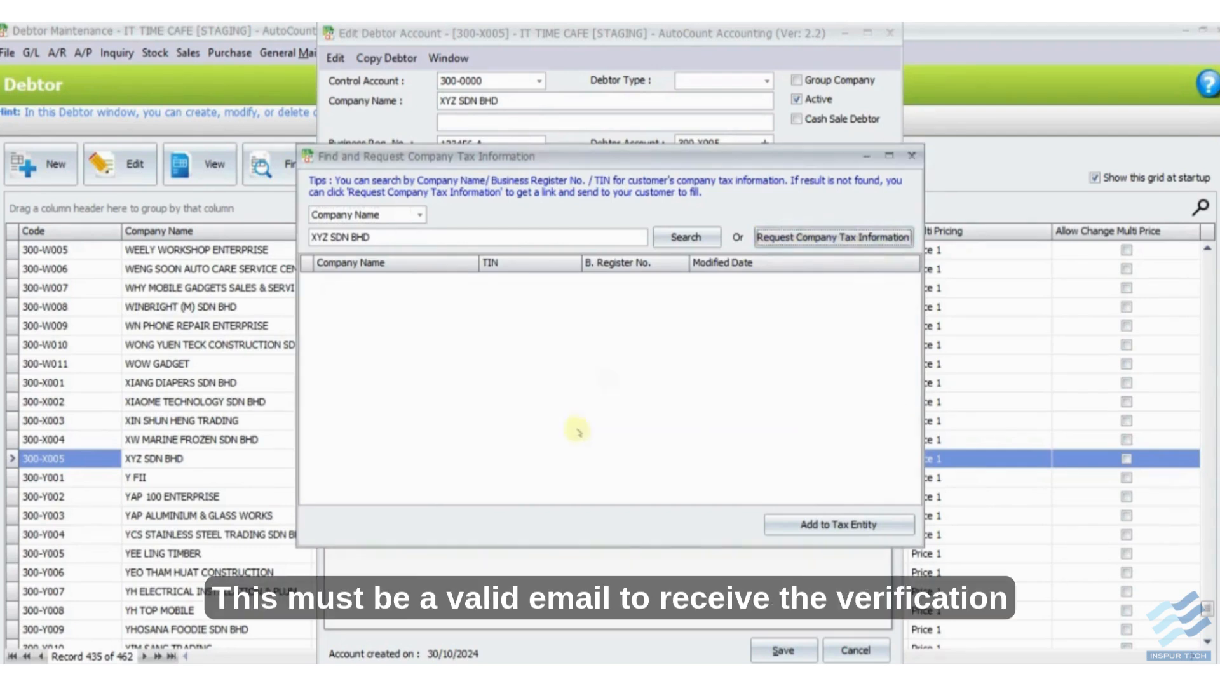
- Load the copied tax information request link in a new, maximised incognito Chrome window
{"action": "right_click", "coordinate": [382, 676]}
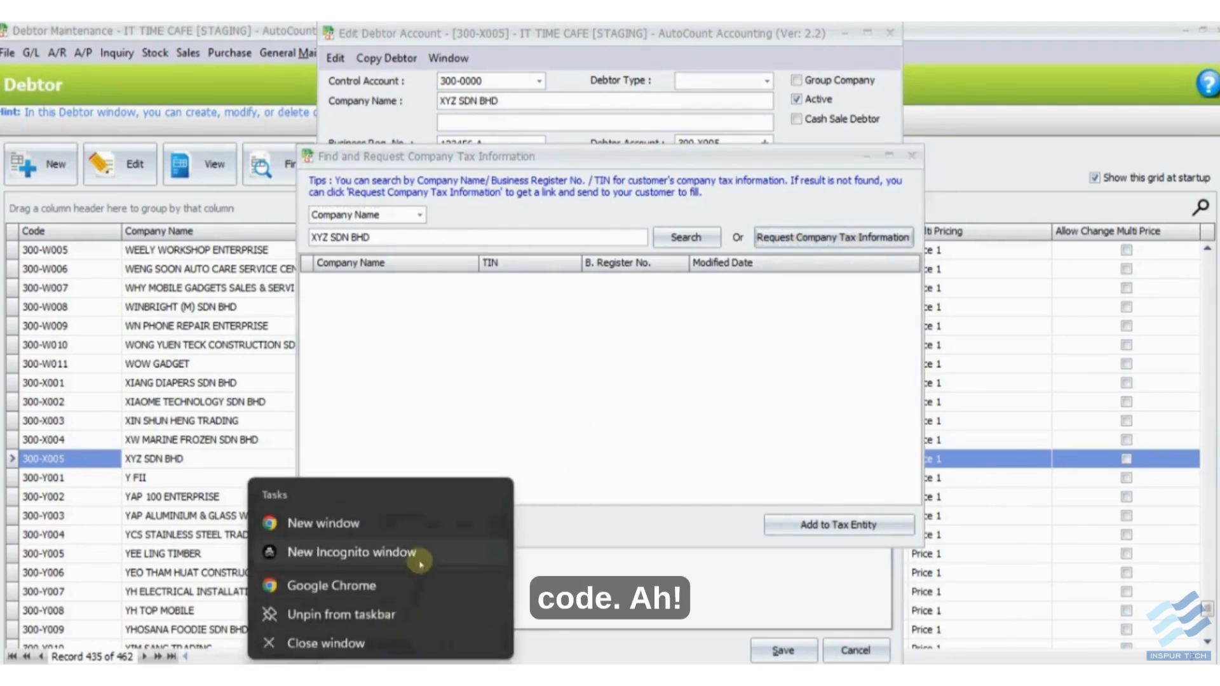
{"action": "left_click", "coordinate": [423, 562]}
{"action": "left_click", "coordinate": [490, 85]}
{"action": "key", "text": "ctrl+v"}
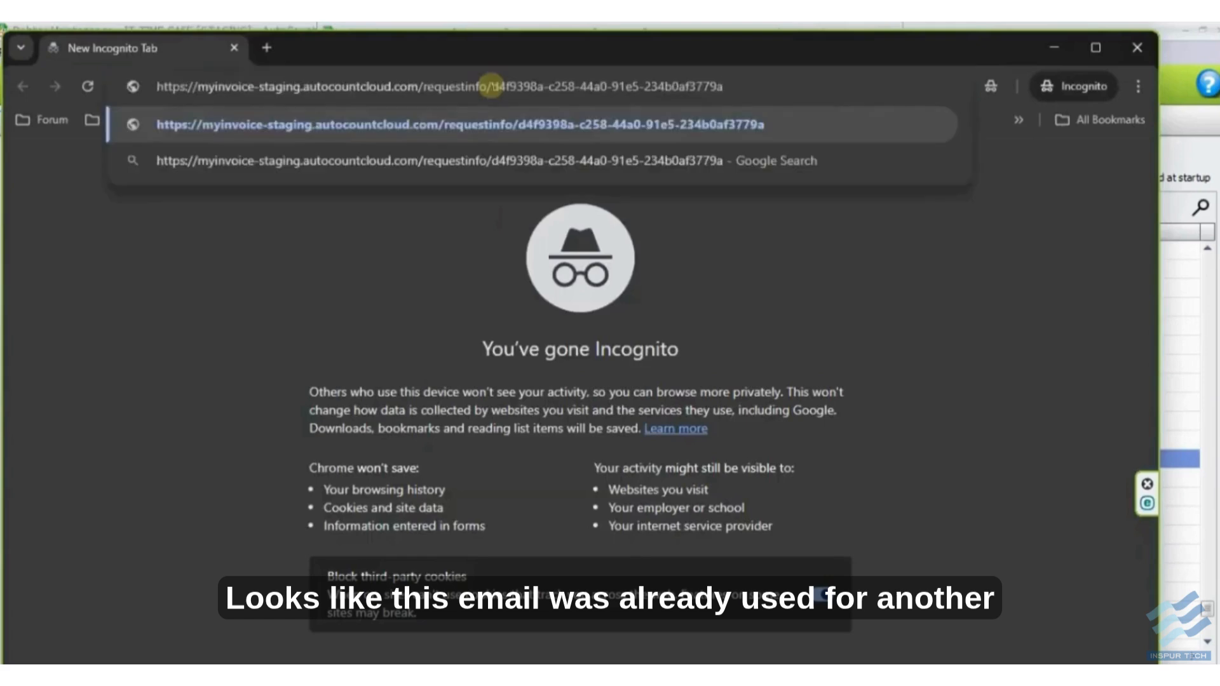
{"action": "key", "text": "Return"}
{"action": "double_click", "coordinate": [585, 47]}
{"action": "left_click_drag", "start_coordinate": [622, 339], "coordinate": [245, 330]}
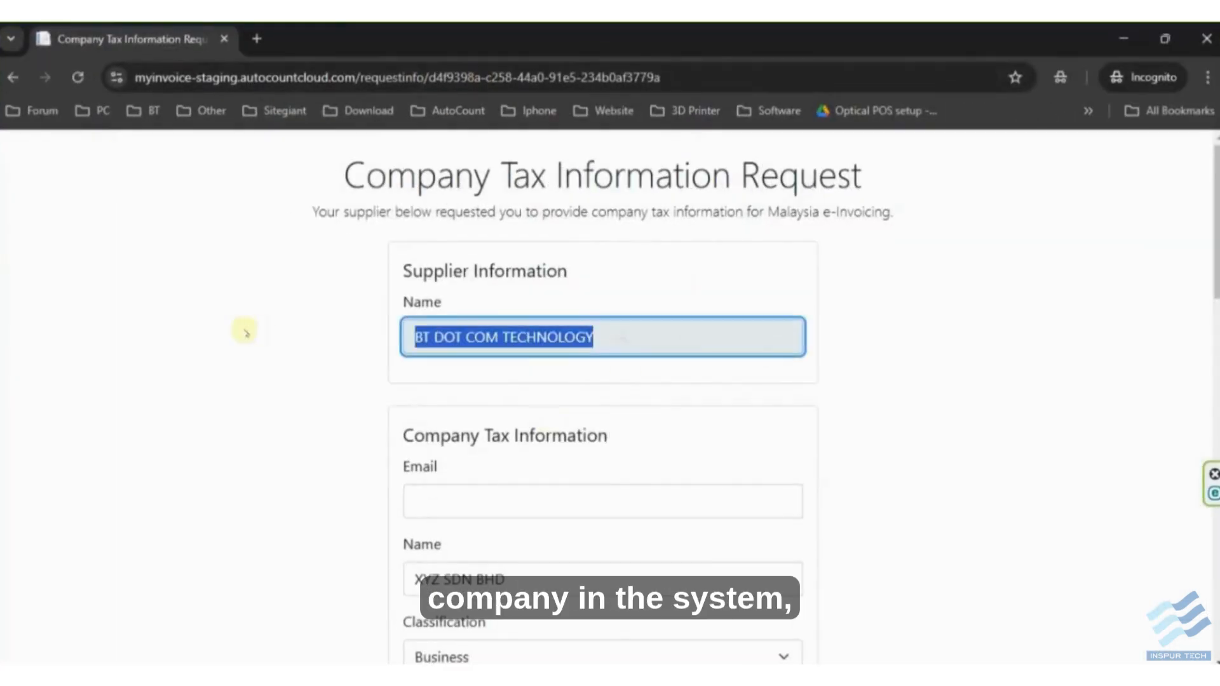
{"action": "scroll", "coordinate": [566, 343], "scroll_direction": "down", "scroll_amount": 3}
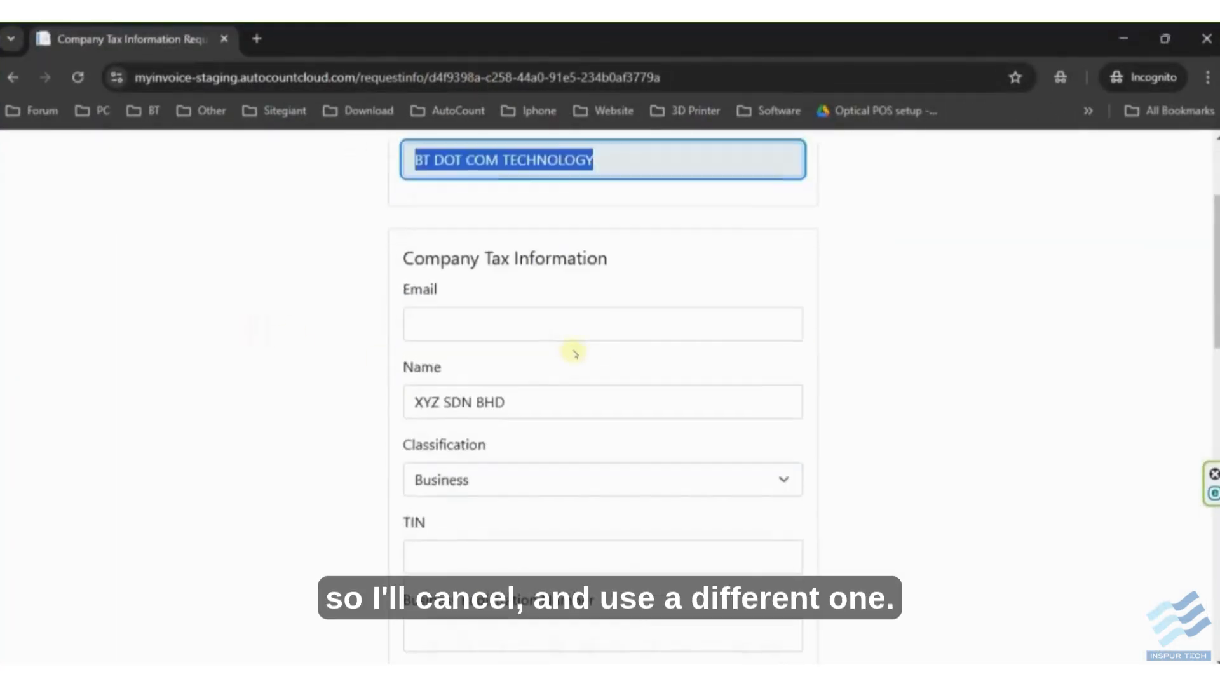
{"action": "scroll", "coordinate": [522, 272], "scroll_direction": "up", "scroll_amount": 3}
- Enter the company's contact e-mail address in the form's Email field
{"action": "left_click", "coordinate": [560, 498]}
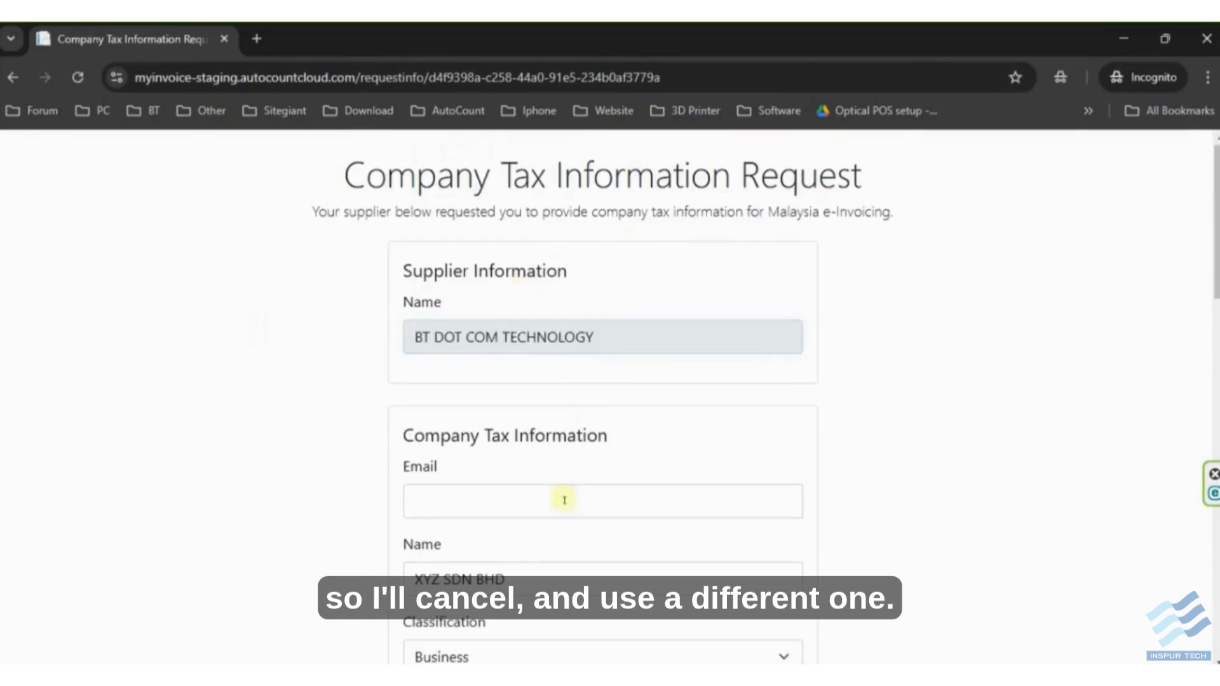
{"action": "triple_click", "coordinate": [610, 340]}
{"action": "left_click", "coordinate": [548, 500]}
{"action": "key", "text": "Caps_Lock"}
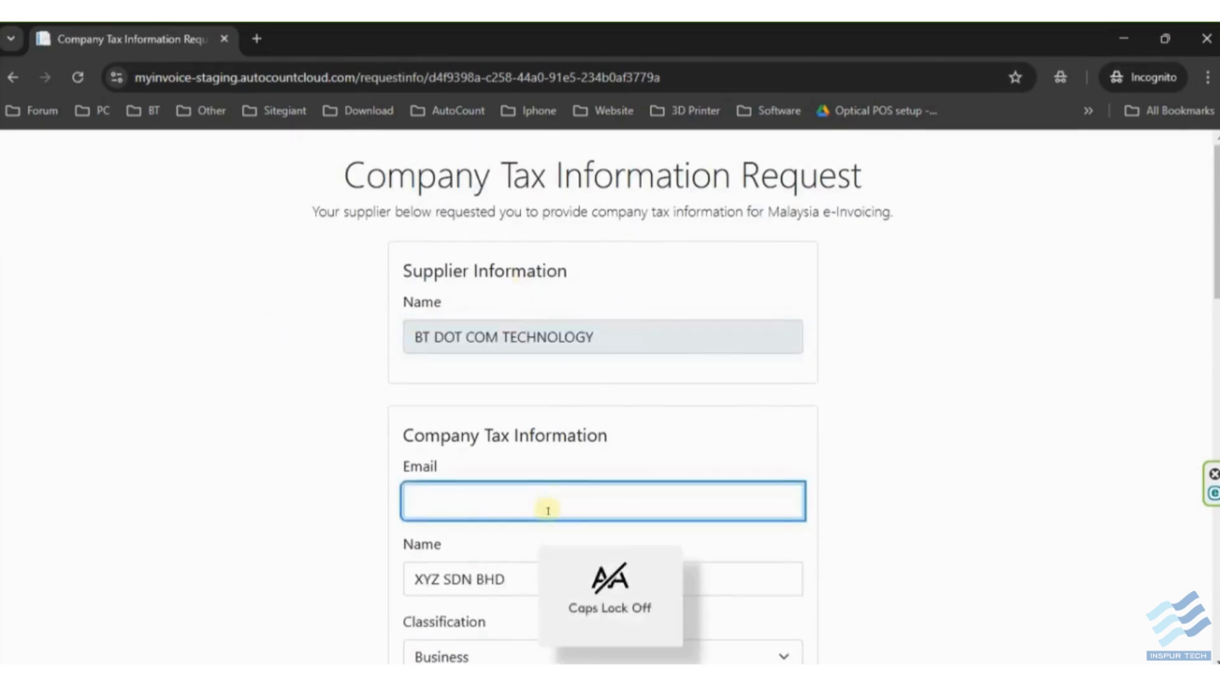
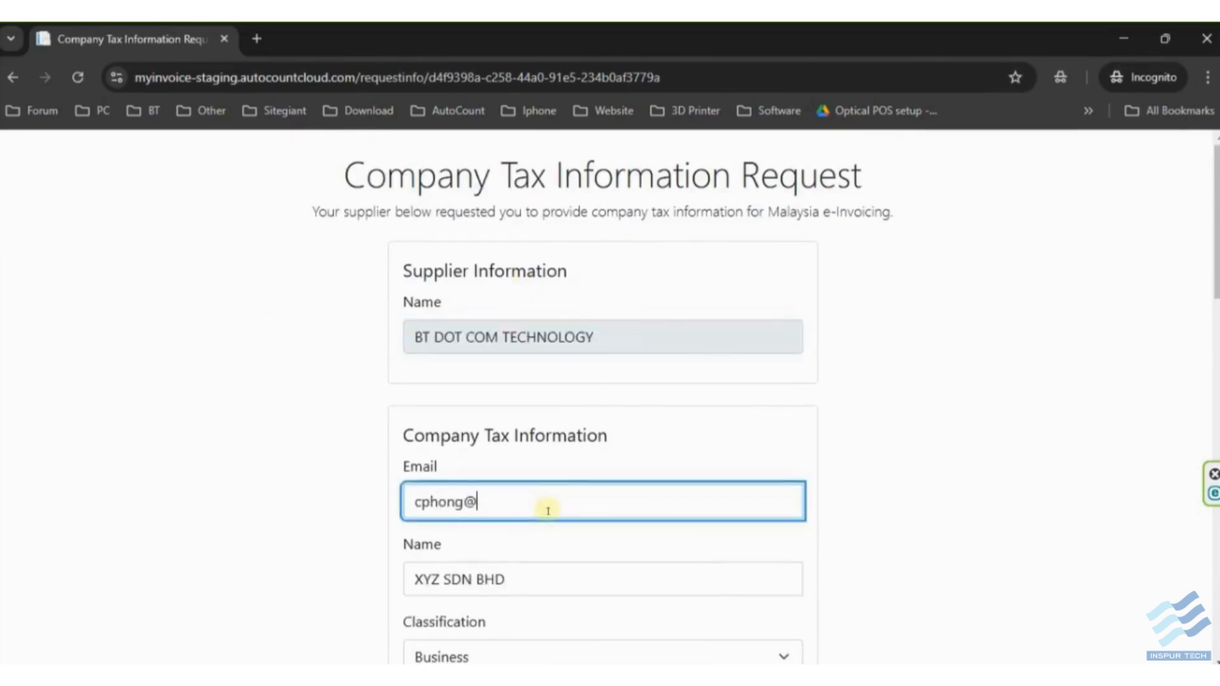
{"action": "key", "text": "Tab"}
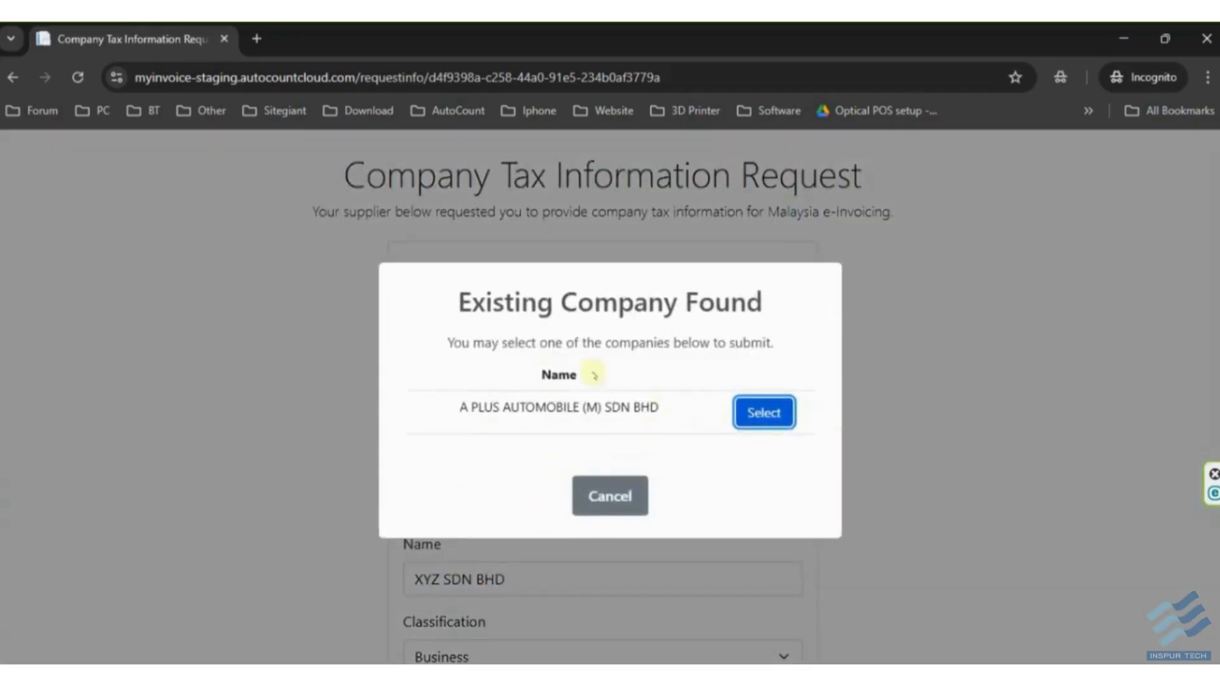
{"action": "left_click", "coordinate": [610, 496]}
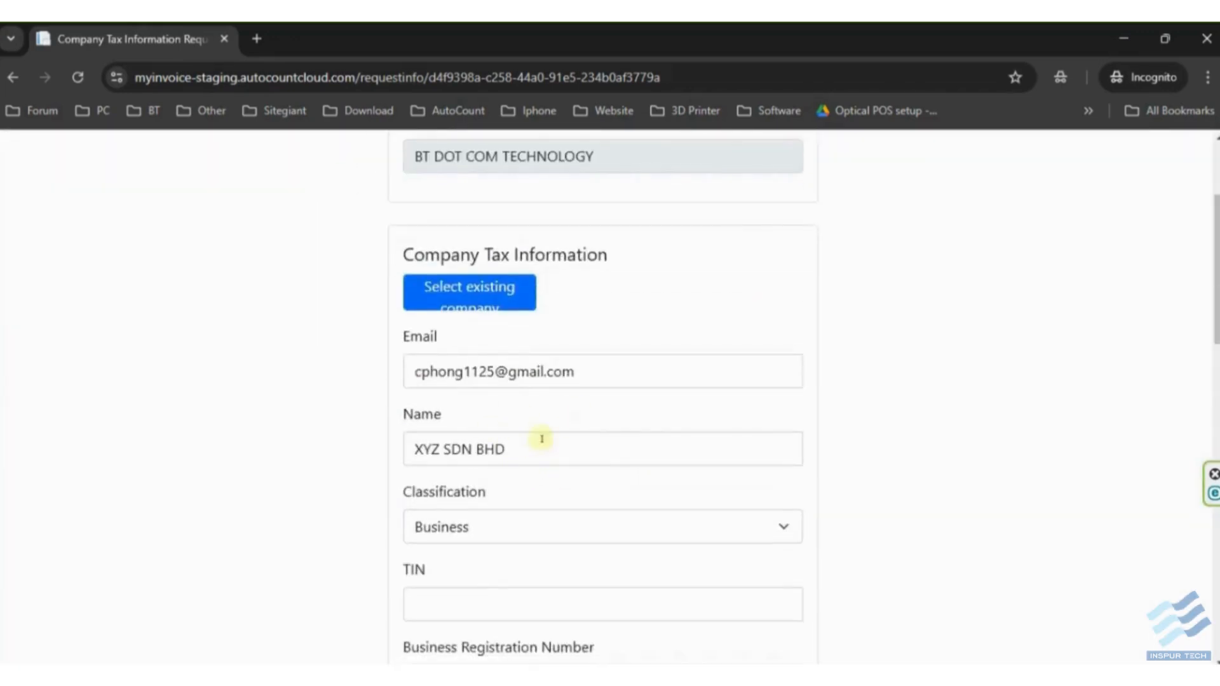
{"action": "scroll", "coordinate": [484, 502], "scroll_direction": "down", "scroll_amount": 3}
{"action": "left_click", "coordinate": [539, 423]}
{"action": "type", "text": "c123"}
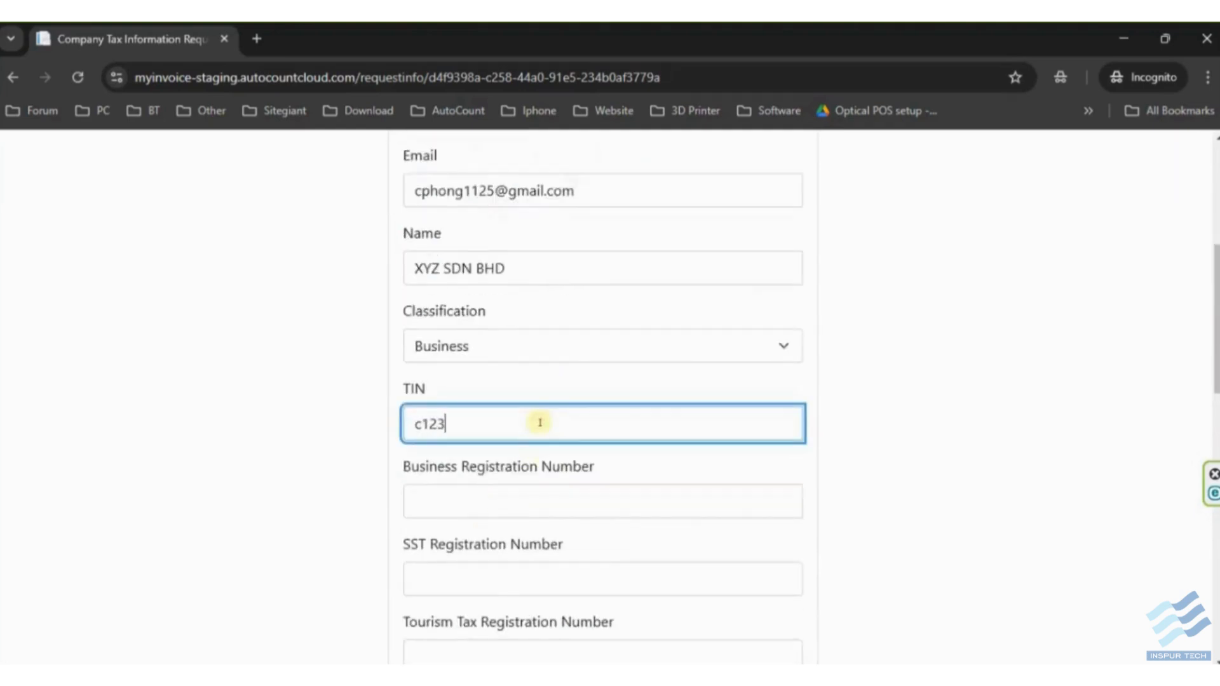
{"action": "type", "text": "4567890"}
{"action": "key", "text": "Caps_Lock"}
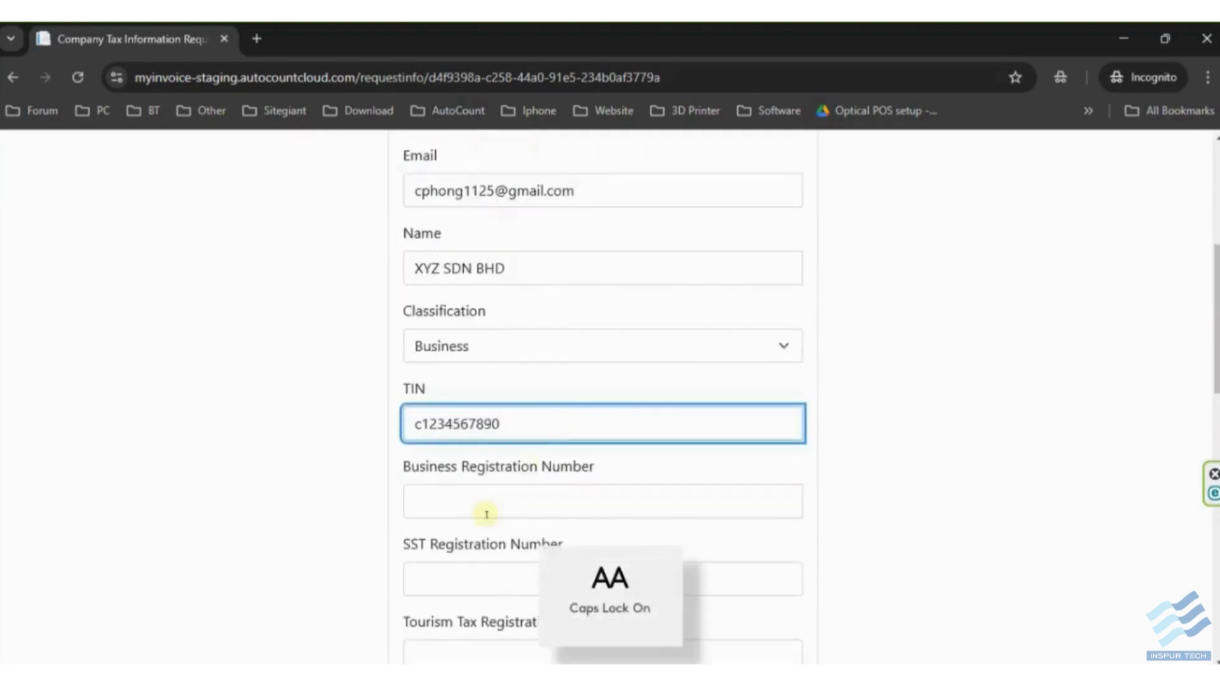
{"action": "left_click", "coordinate": [486, 513]}
{"action": "type", "text": "123456A"}
{"action": "left_click", "coordinate": [468, 578]}
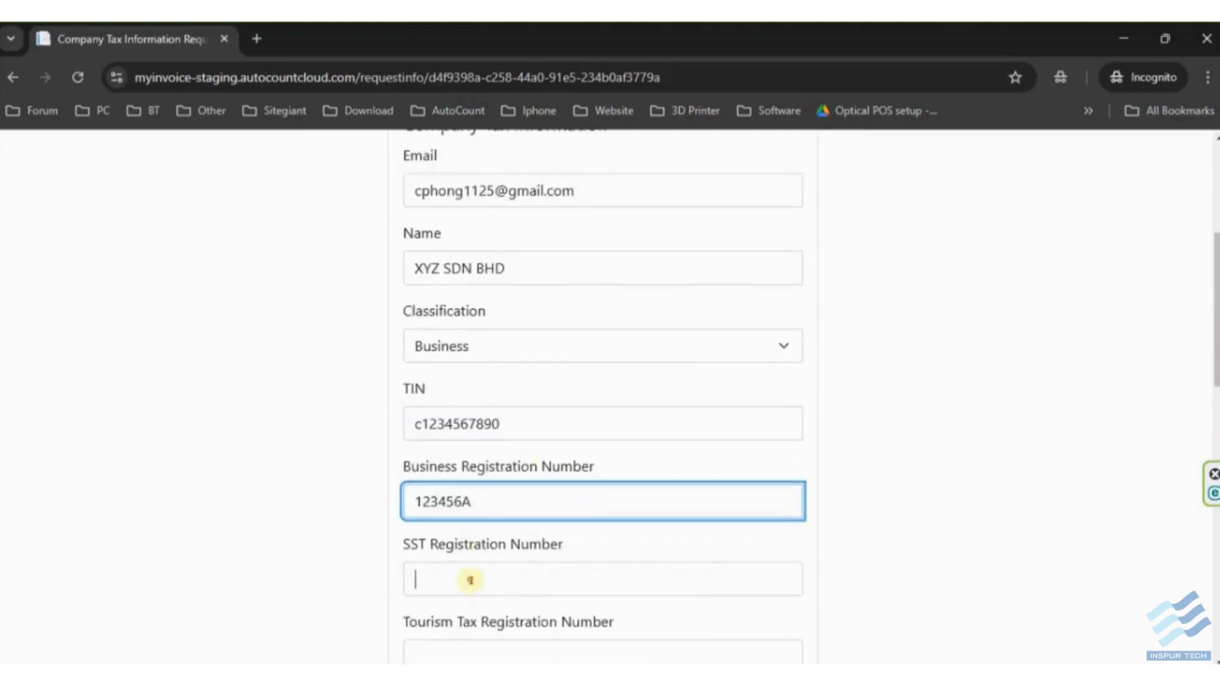
{"action": "type", "text": "NA"}
{"action": "key", "text": "Tab"}
{"action": "type", "text": "NA"}
- Choose MSIC code 23109 – Manufacture of other glass products n.e.c
{"action": "scroll", "coordinate": [537, 483], "scroll_direction": "down", "scroll_amount": 4}
{"action": "left_click", "coordinate": [522, 374]}
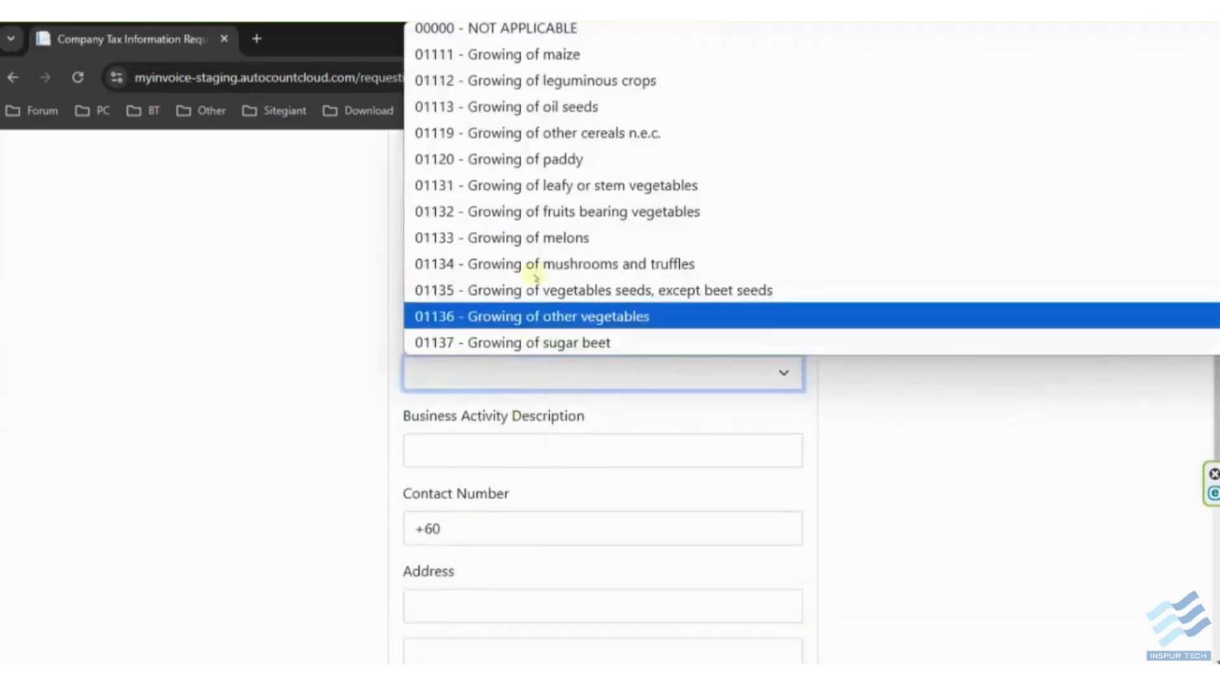
{"action": "scroll", "coordinate": [530, 292], "scroll_direction": "down", "scroll_amount": 20}
{"action": "left_click", "coordinate": [524, 308]}
{"action": "left_click", "coordinate": [502, 526]}
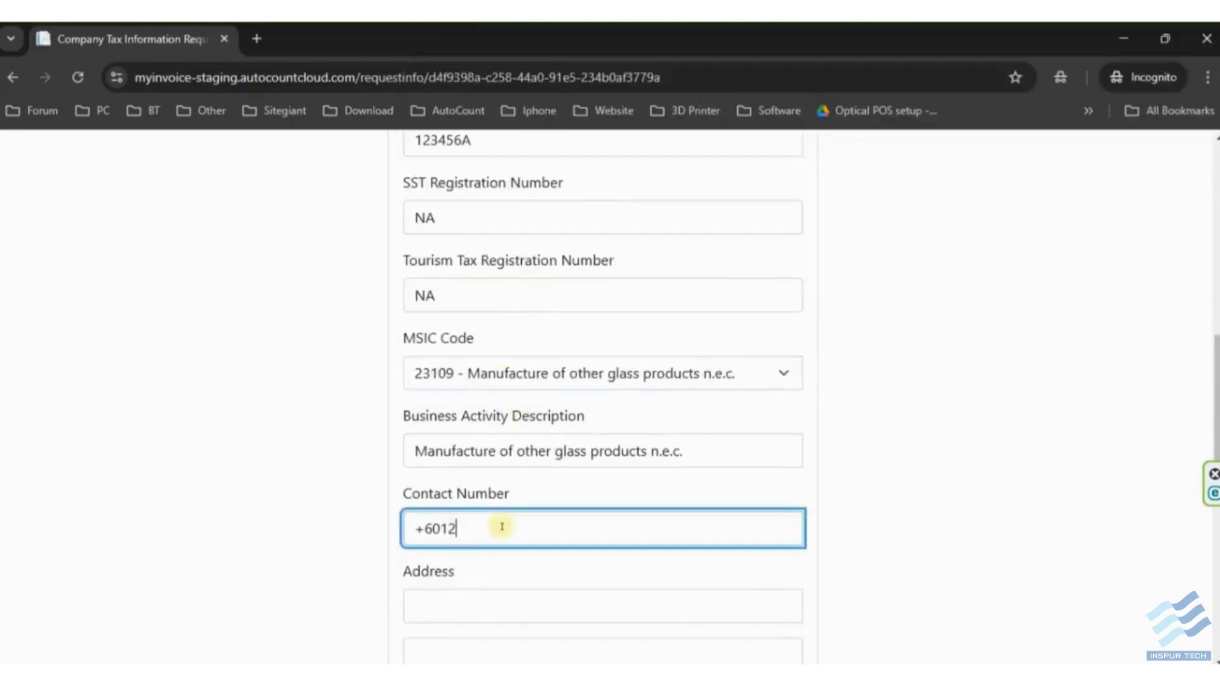
- Enter the company's address lines, post code and city, then submit the form
{"action": "scroll", "coordinate": [501, 528], "scroll_direction": "down", "scroll_amount": 3}
{"action": "left_click", "coordinate": [507, 437]}
{"action": "type", "text": "NO 1"}
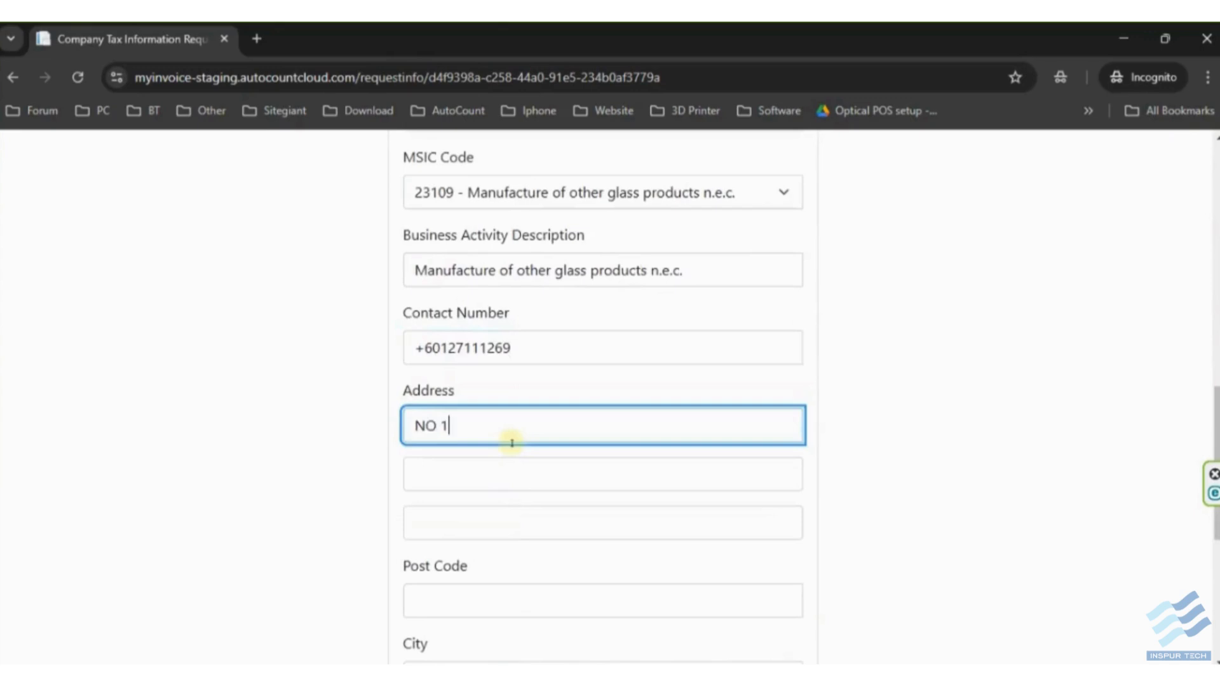
{"action": "key", "text": "Tab"}
{"action": "type", "text": "JALNA 2"}
{"action": "key", "text": "Tab"}
{"action": "left_click", "coordinate": [461, 599]}
{"action": "type", "text": "86000"}
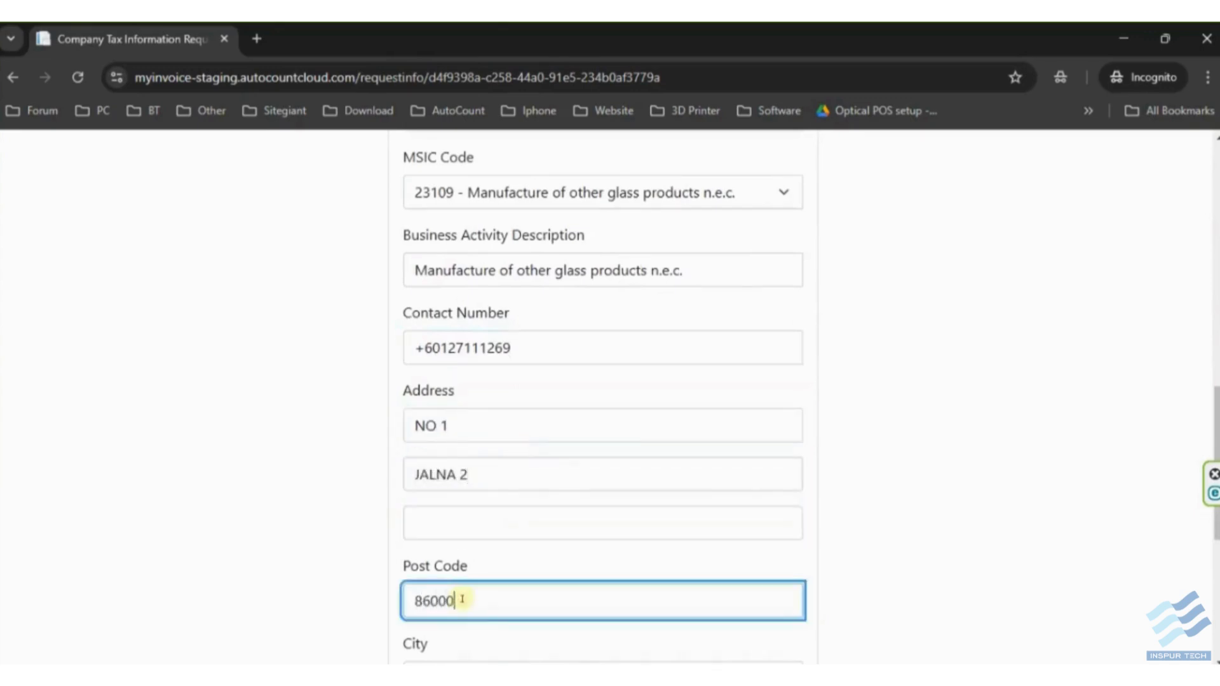
{"action": "key", "text": "Tab"}
{"action": "type", "text": "ANG"}
{"action": "key", "text": "Tab"}
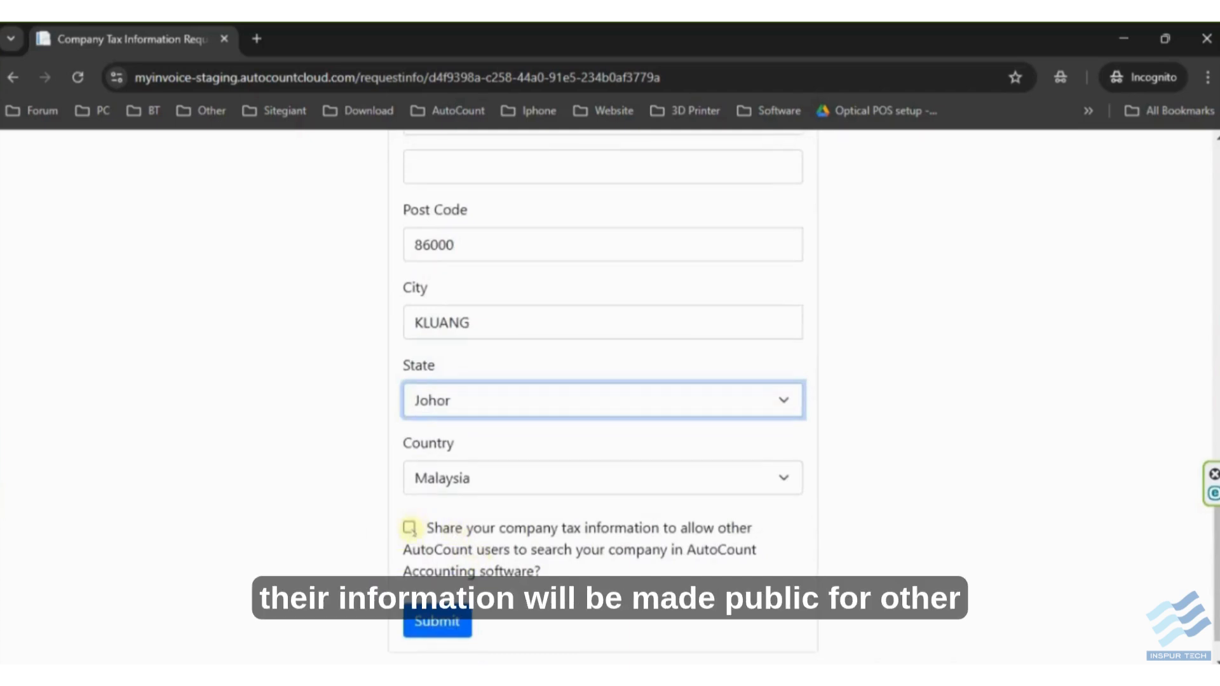
{"action": "left_click", "coordinate": [439, 622]}
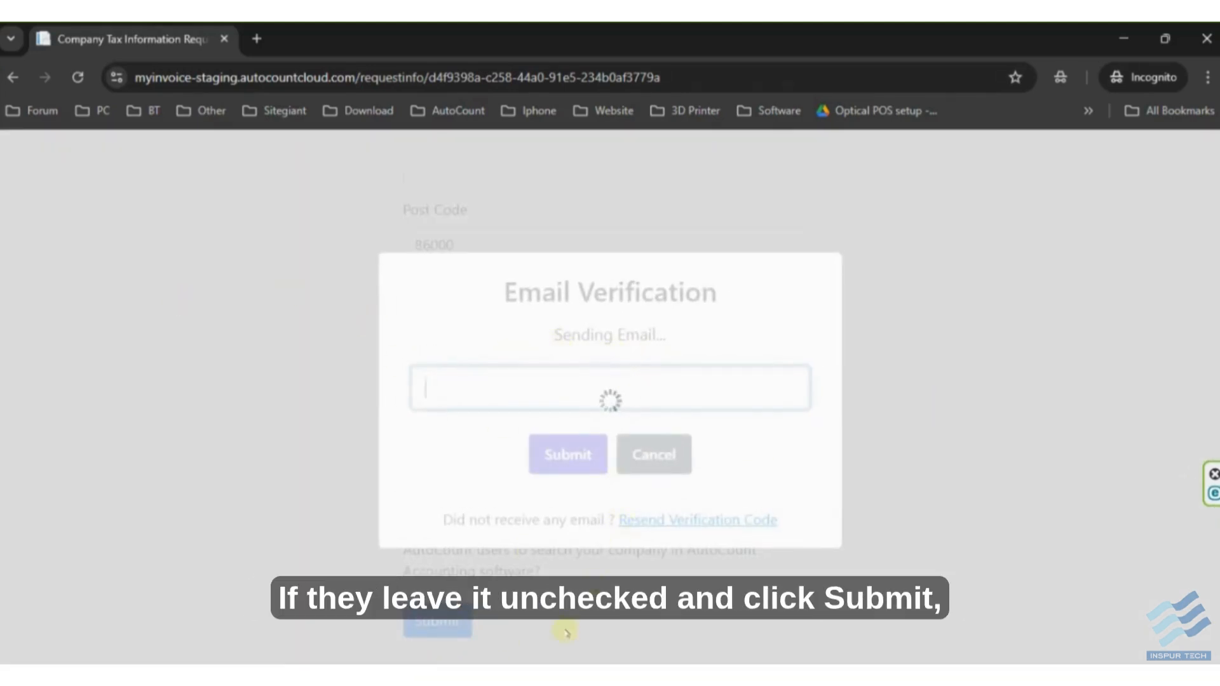
- Open the new Email verification message in Gmail to read the code
{"action": "mouse_move", "coordinate": [384, 672]}
{"action": "left_click", "coordinate": [365, 625]}
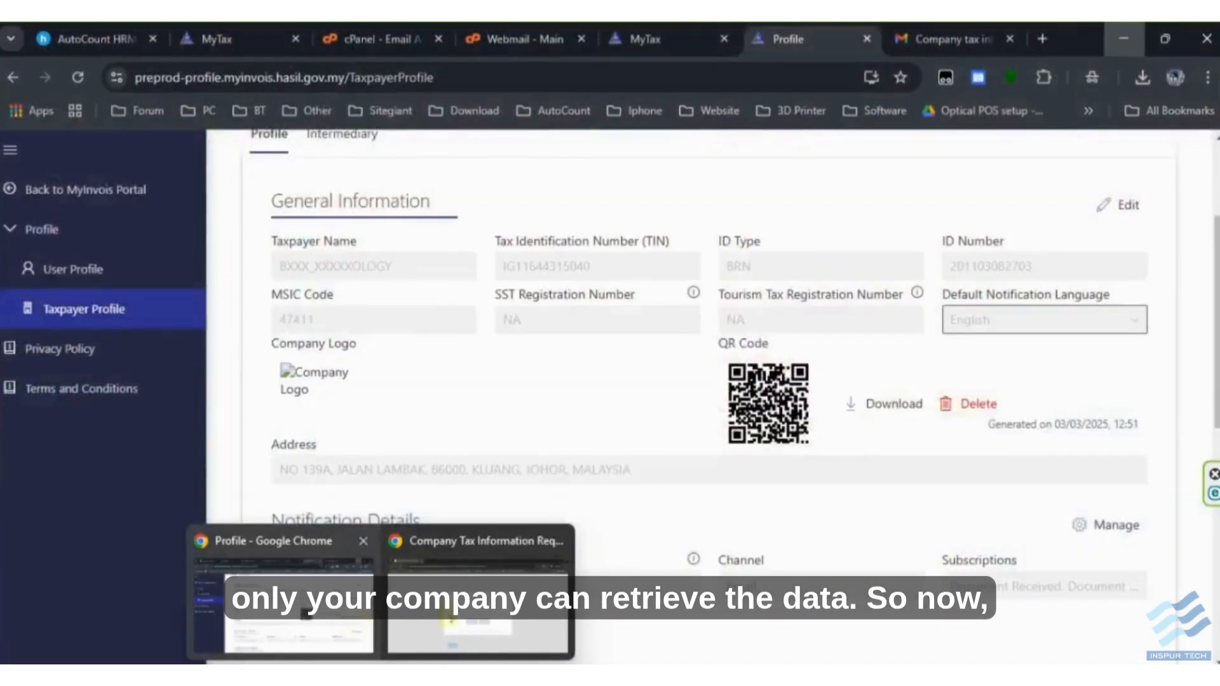
{"action": "left_click", "coordinate": [448, 619]}
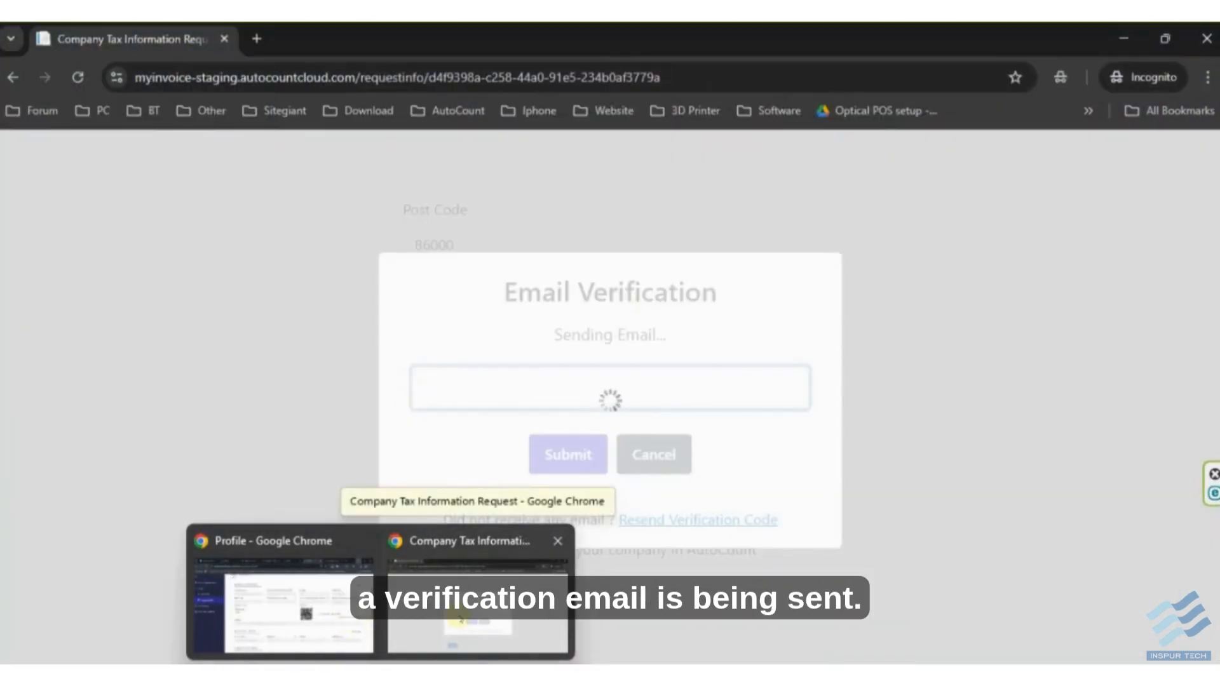
{"action": "left_click", "coordinate": [286, 607]}
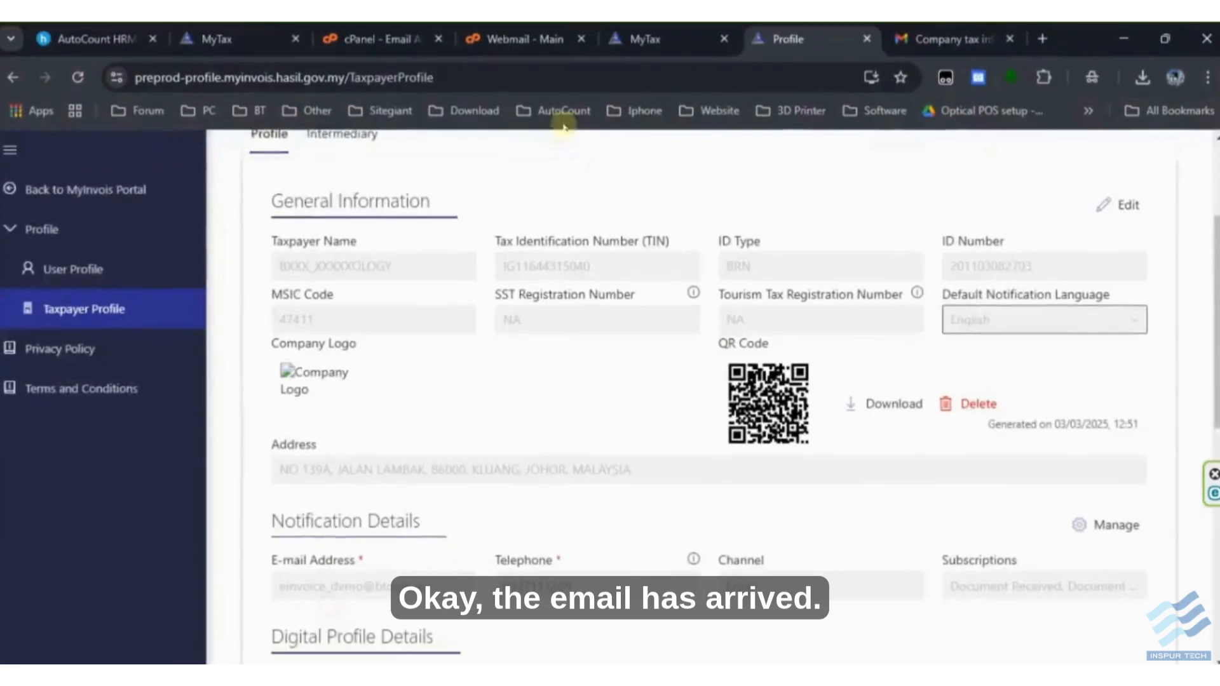
{"action": "left_click", "coordinate": [936, 39]}
{"action": "left_click", "coordinate": [118, 265]}
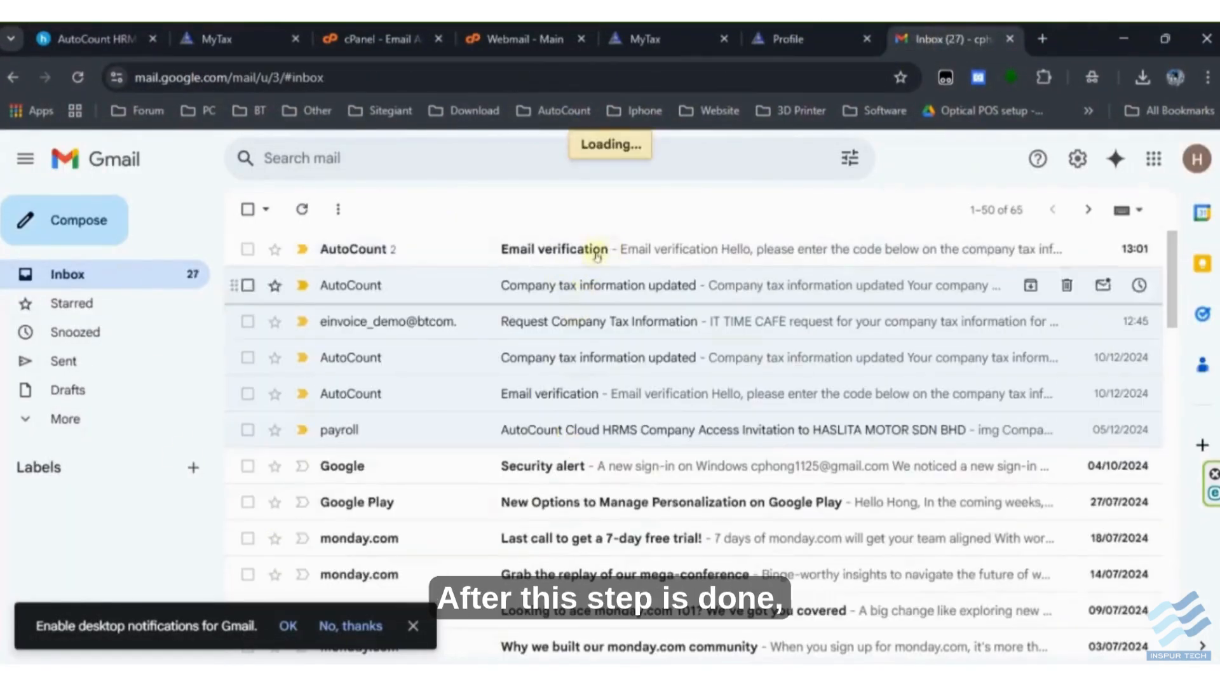
{"action": "left_click", "coordinate": [596, 249]}
- Enter the emailed verification code on the request form and submit it
{"action": "scroll", "coordinate": [696, 389], "scroll_direction": "down", "scroll_amount": 5}
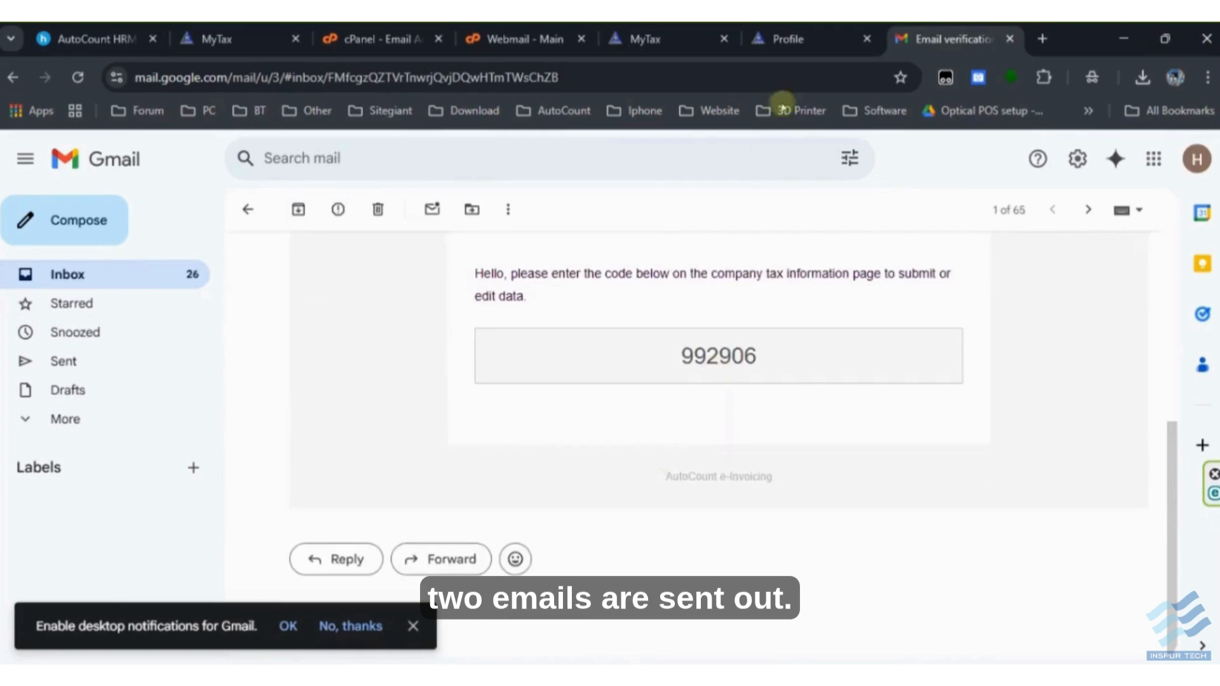
{"action": "mouse_move", "coordinate": [400, 661]}
{"action": "left_click", "coordinate": [521, 571]}
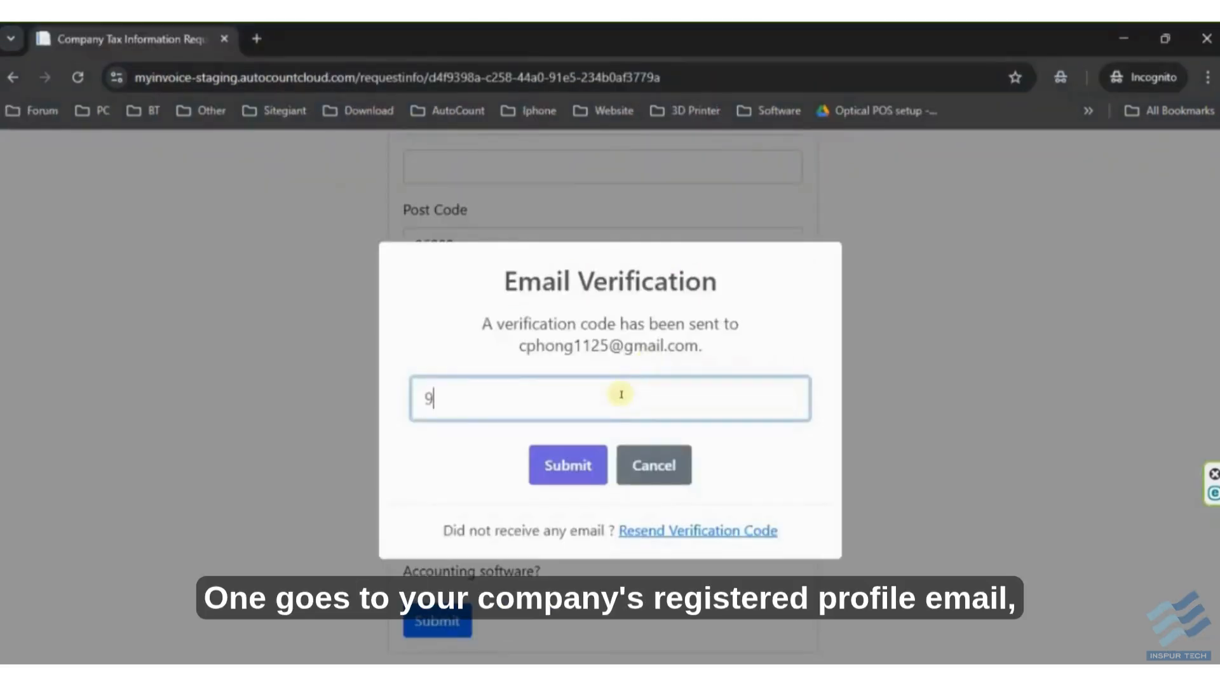
{"action": "left_click", "coordinate": [575, 464]}
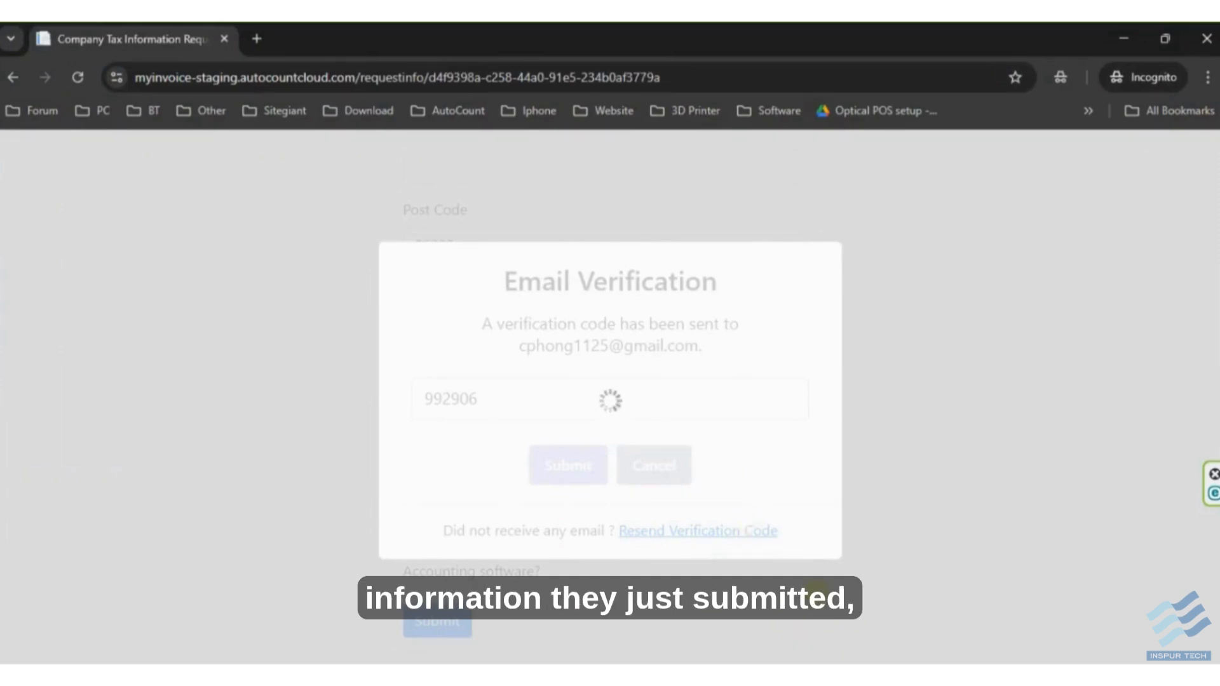
{"action": "left_click", "coordinate": [816, 677]}
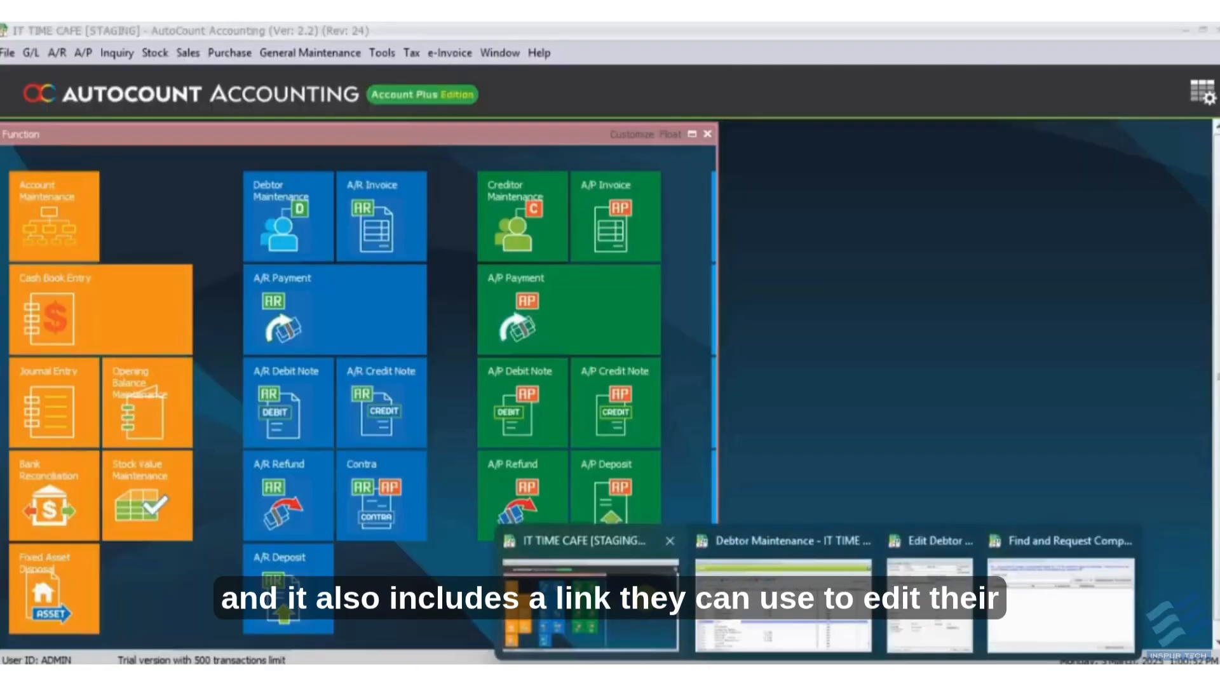
- Close the Find and Request Company Tax Information window and review the Company Profile
{"action": "left_click", "coordinate": [600, 619]}
{"action": "left_click", "coordinate": [814, 677]}
{"action": "left_click", "coordinate": [1014, 600]}
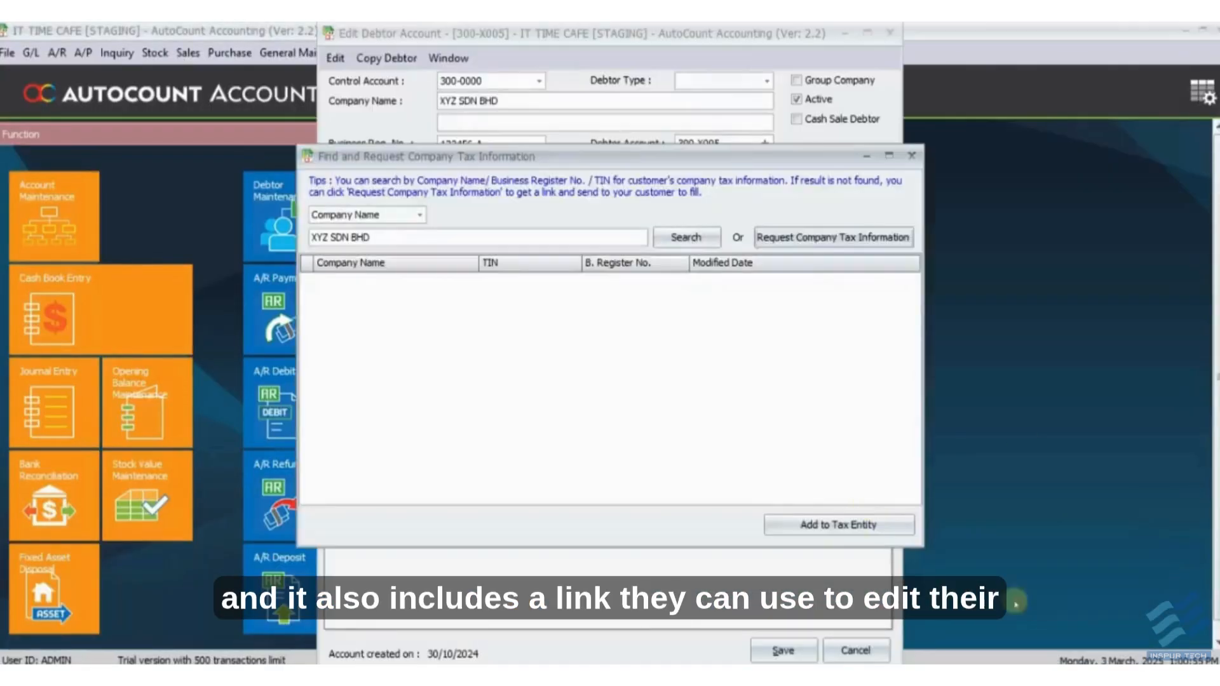
{"action": "left_click", "coordinate": [911, 155]}
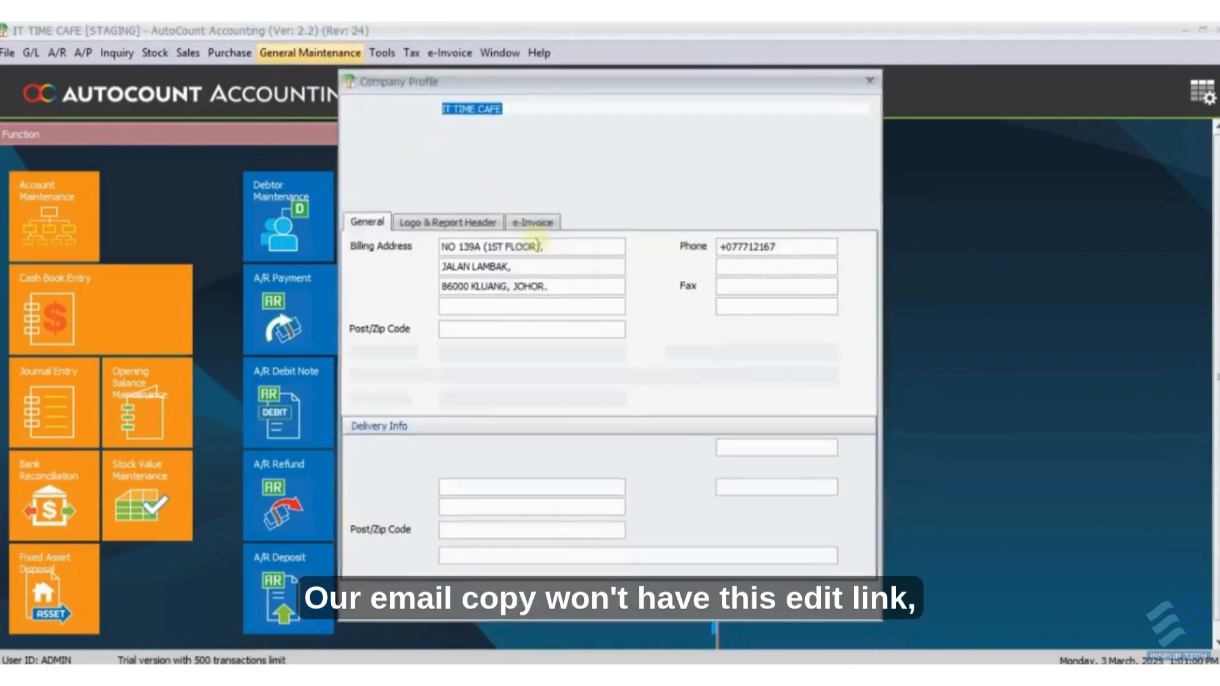
{"action": "left_click", "coordinate": [550, 403]}
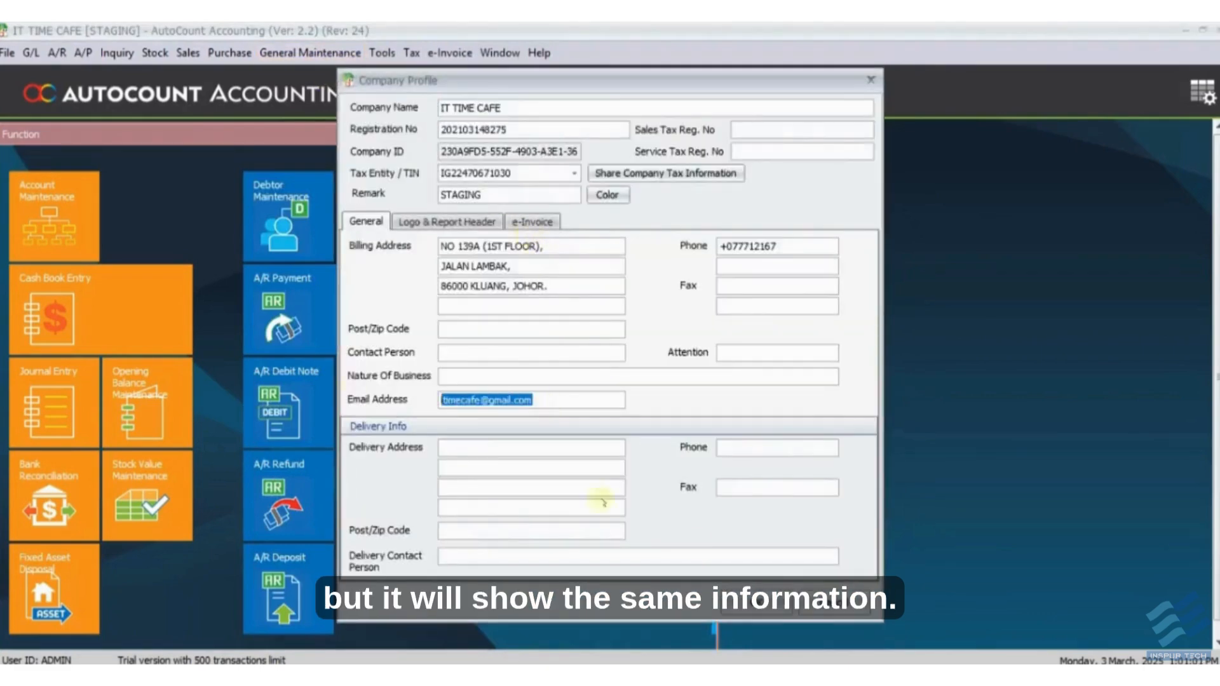
{"action": "left_click", "coordinate": [835, 602]}
- Open the unread 'Company tax information updated' email in the Gmail inbox
{"action": "mouse_move", "coordinate": [385, 677]}
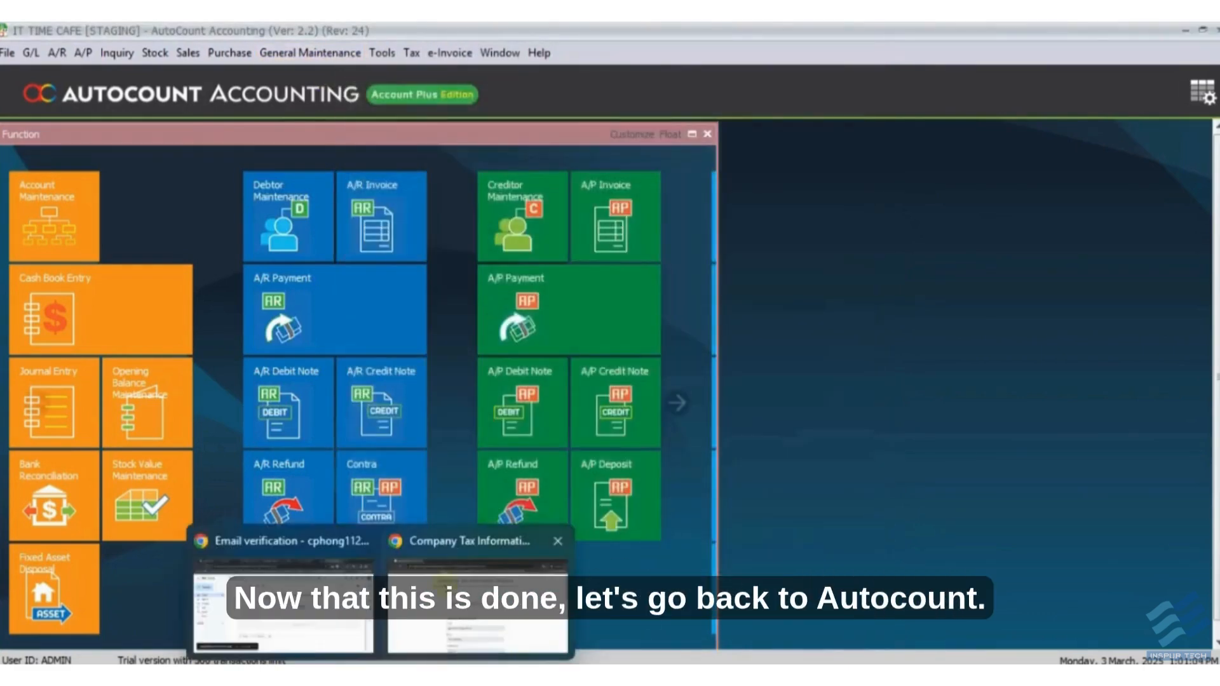
{"action": "left_click", "coordinate": [477, 598]}
{"action": "mouse_move", "coordinate": [280, 677]}
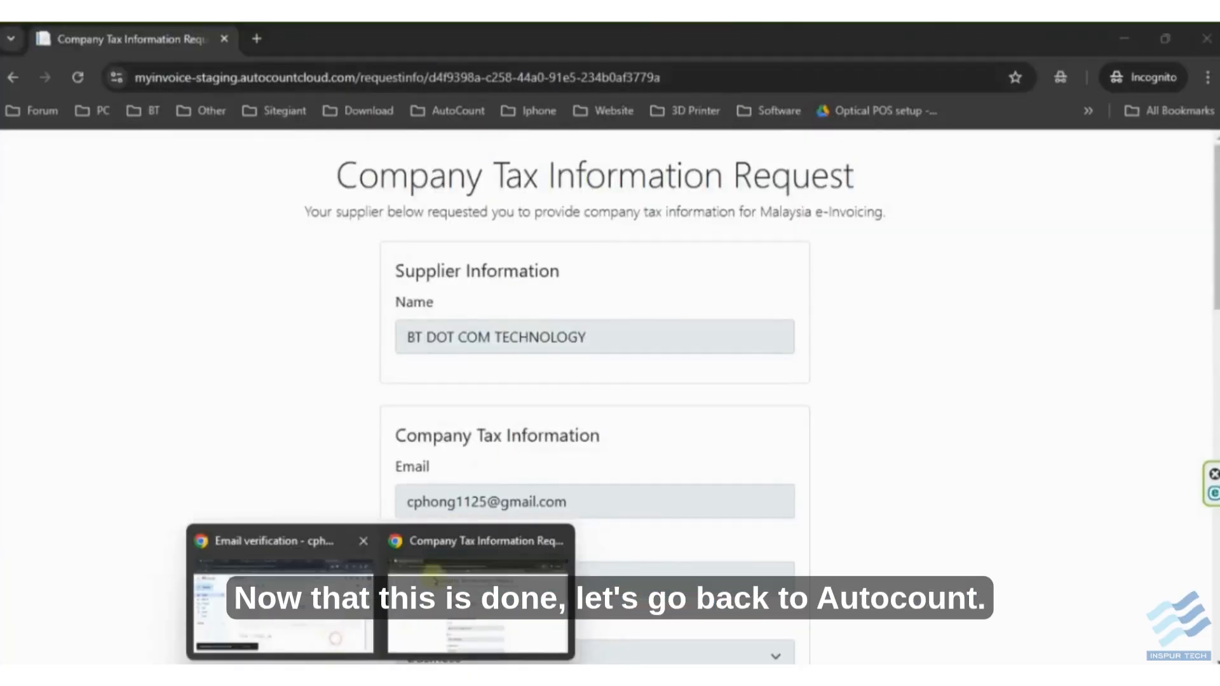
{"action": "left_click", "coordinate": [279, 597]}
{"action": "left_click", "coordinate": [96, 275]}
{"action": "left_click", "coordinate": [572, 249]}
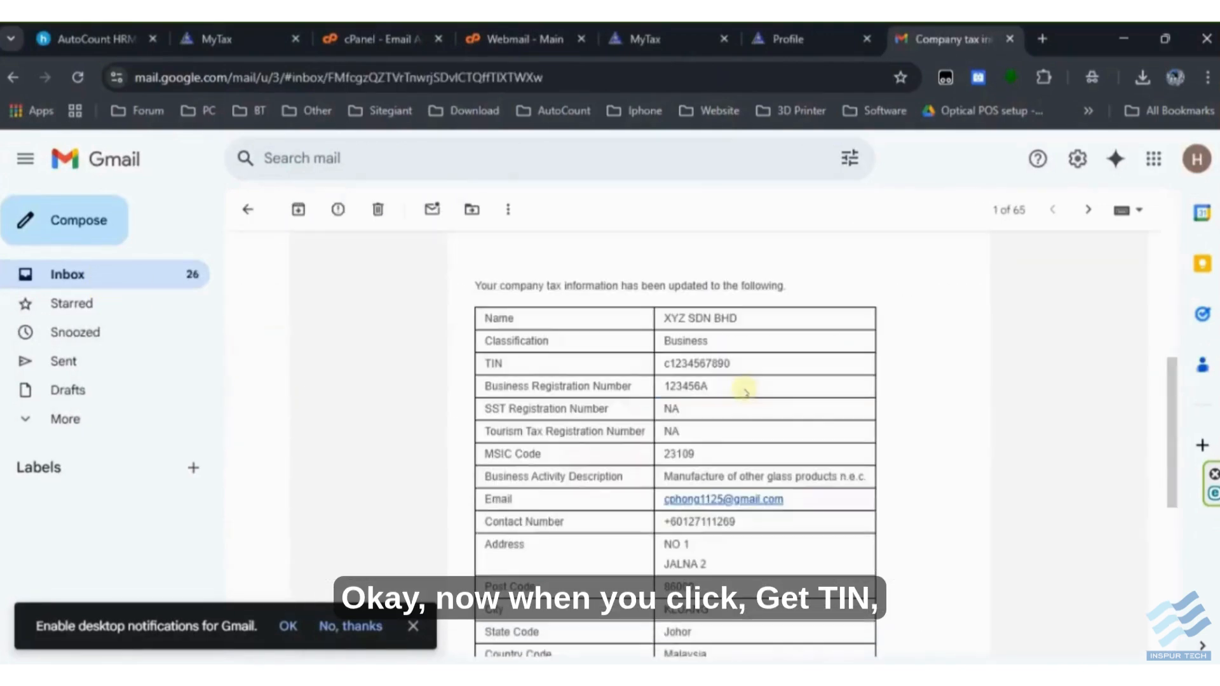
- Read through XYZ SDN BHD's updated tax details in the email, then minimise Chrome
{"action": "scroll", "coordinate": [616, 343], "scroll_direction": "down", "scroll_amount": 3}
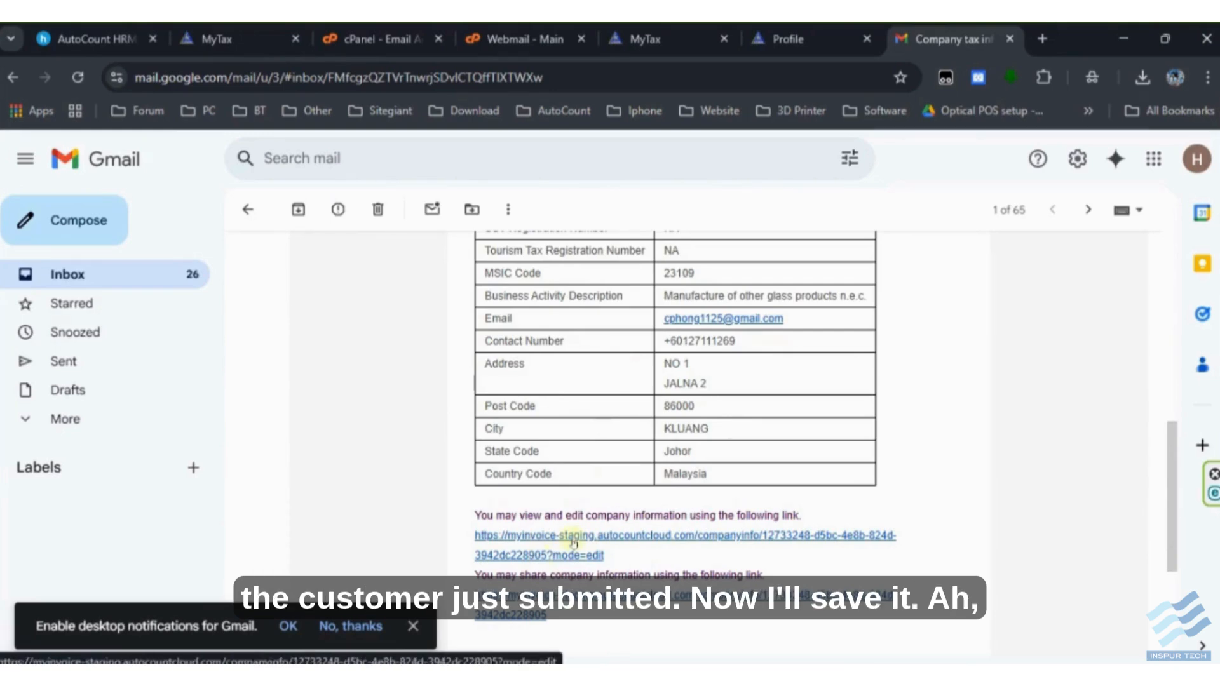
{"action": "scroll", "coordinate": [582, 346], "scroll_direction": "up", "scroll_amount": 3}
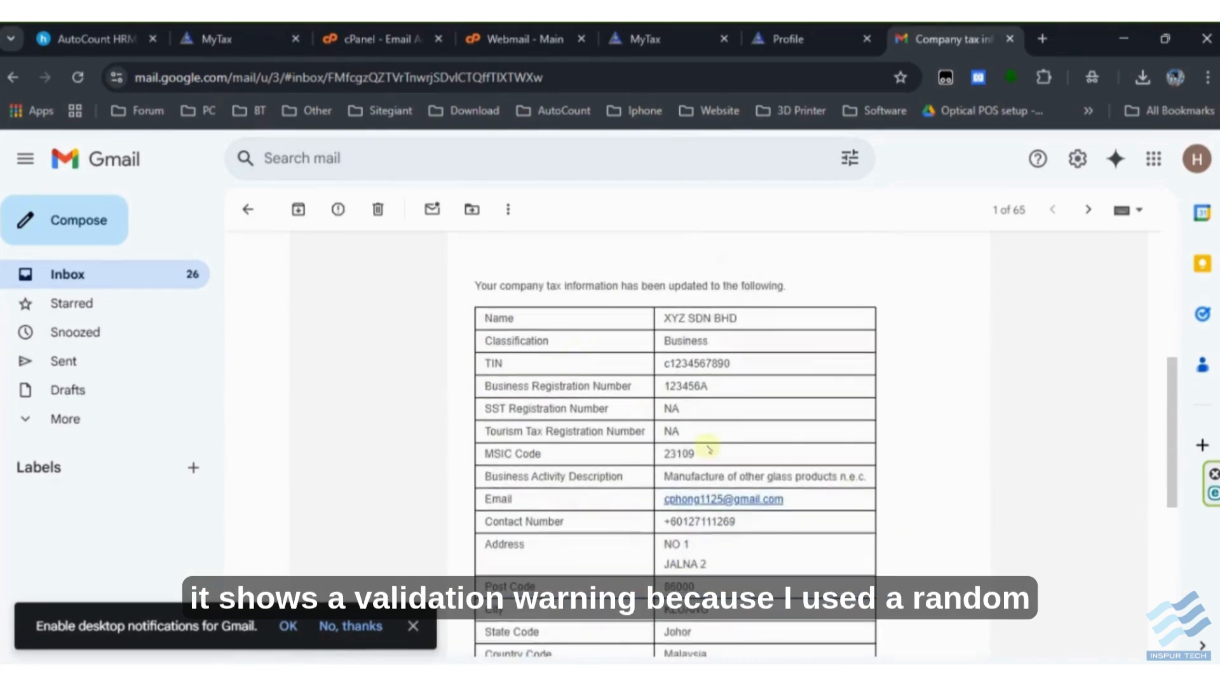
{"action": "scroll", "coordinate": [695, 419], "scroll_direction": "down", "scroll_amount": 3}
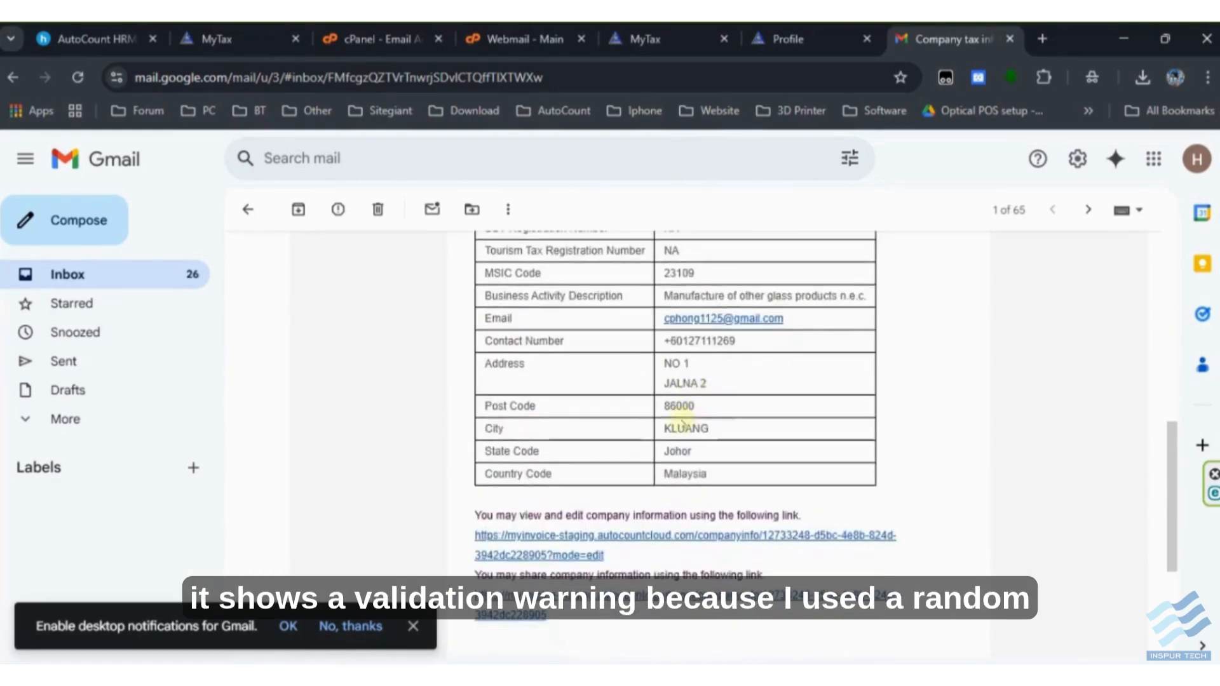
{"action": "left_click", "coordinate": [1123, 38]}
- Edit debtor 300-X005, create its tax entity via Get TIN, accept the warning and save
{"action": "mouse_move", "coordinate": [818, 664]}
{"action": "left_click", "coordinate": [914, 610]}
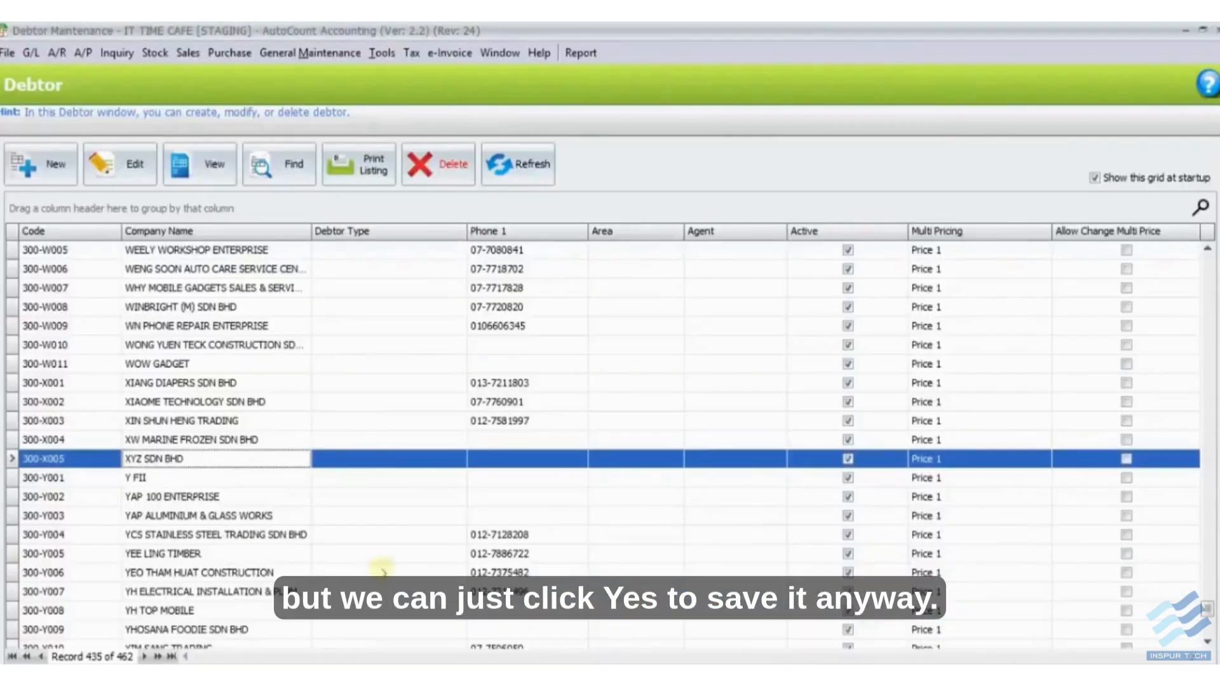
{"action": "double_click", "coordinate": [163, 462]}
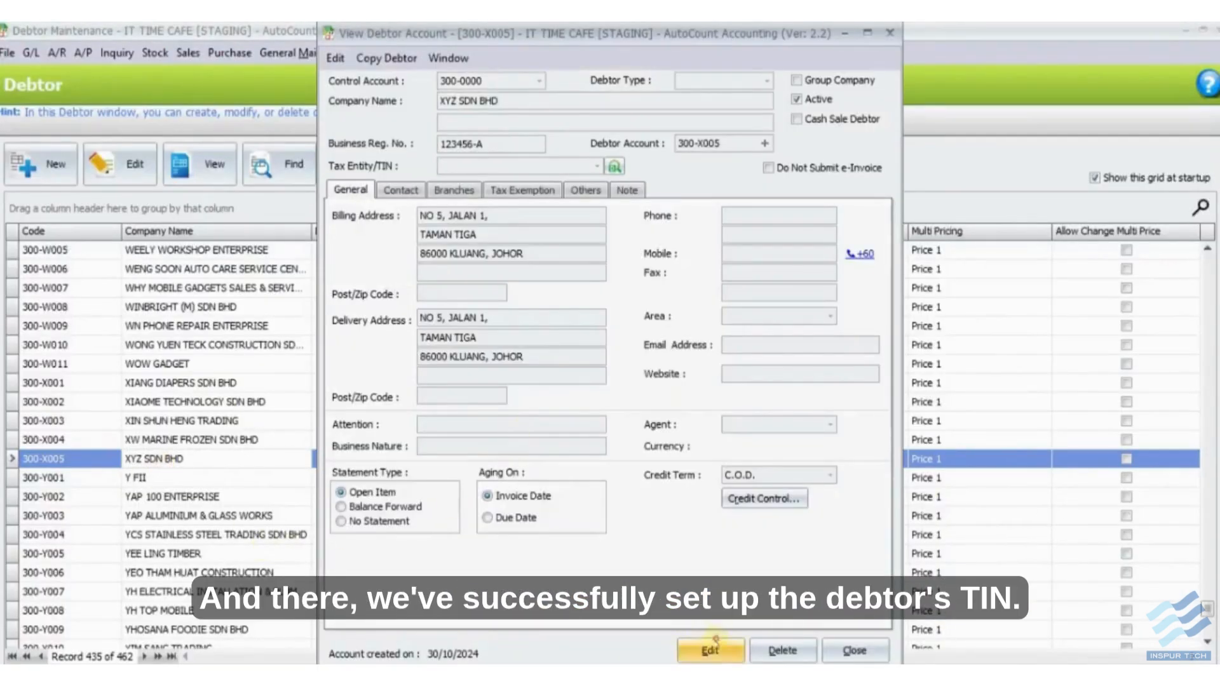
{"action": "left_click", "coordinate": [709, 650]}
{"action": "left_click", "coordinate": [695, 168]}
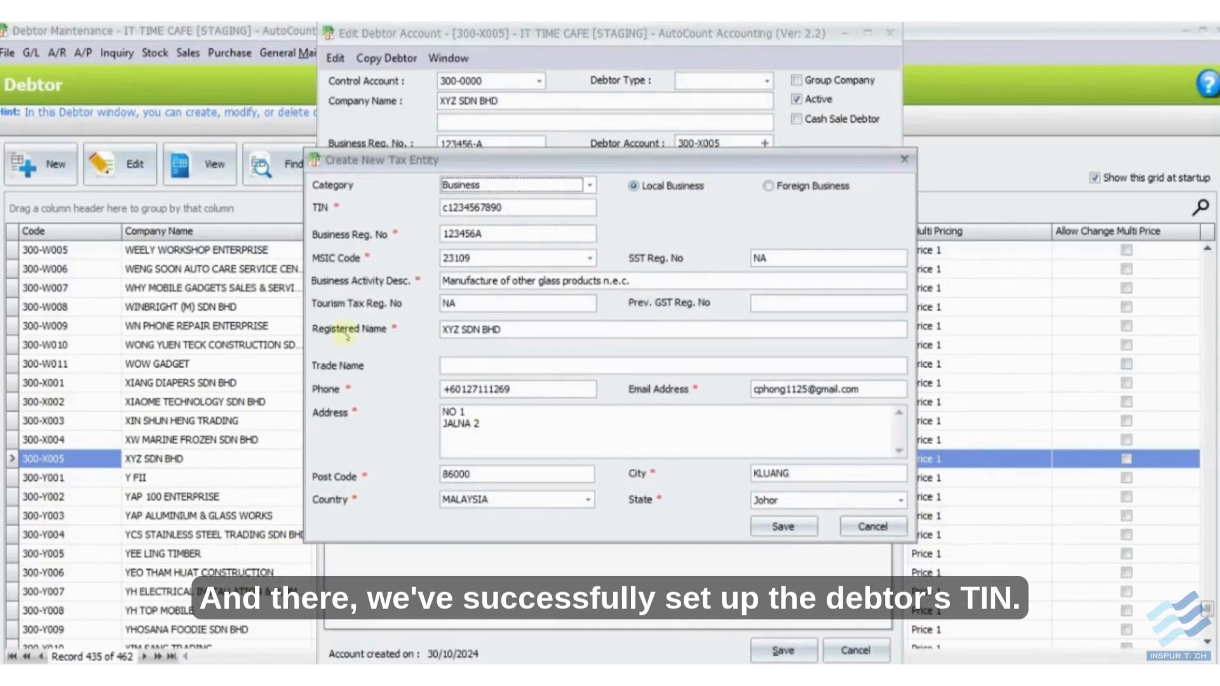
{"action": "left_click", "coordinate": [499, 329]}
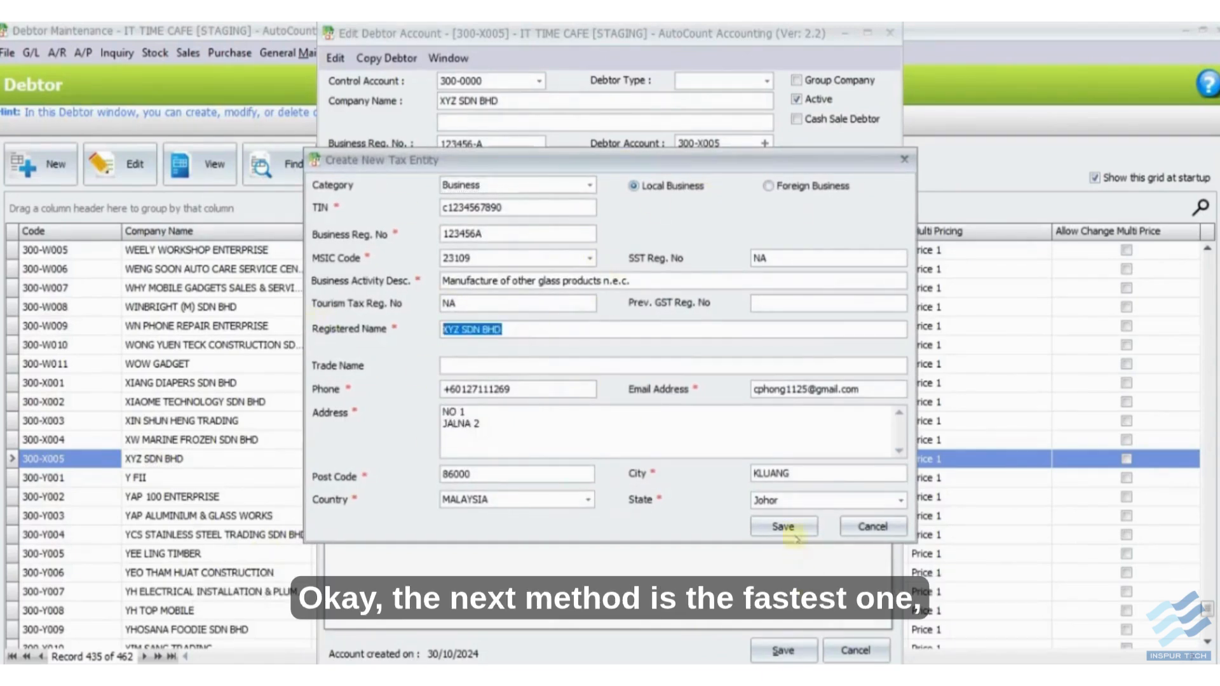
{"action": "left_click", "coordinate": [783, 526]}
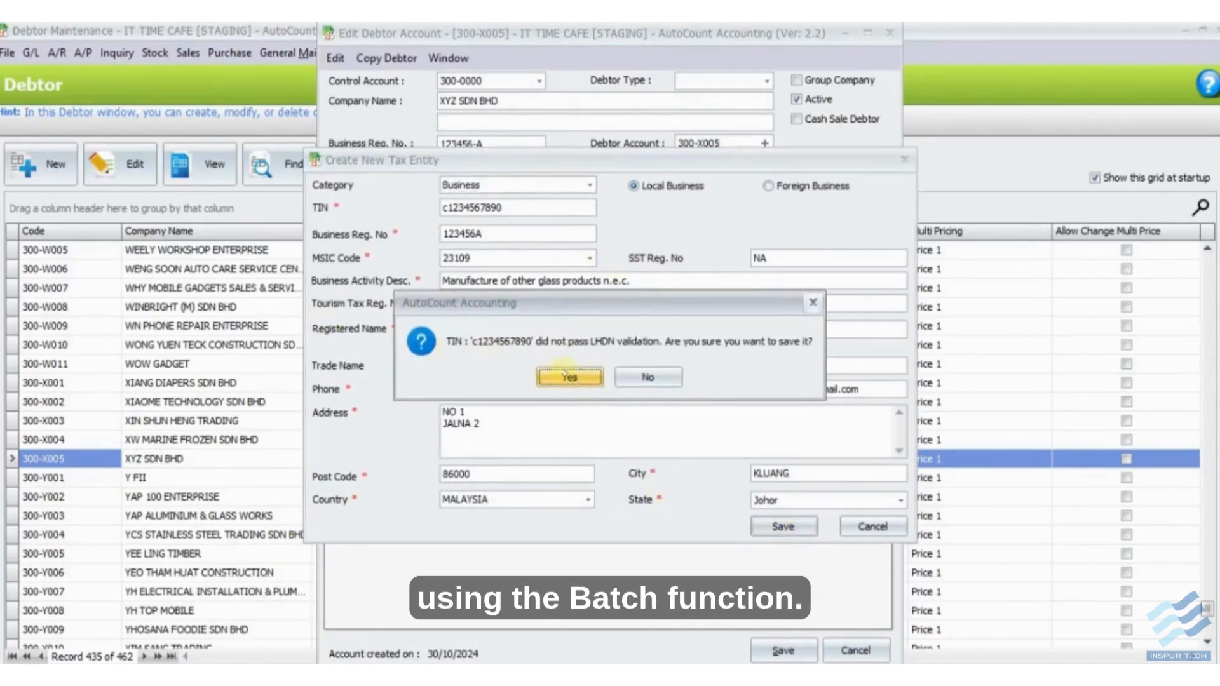
{"action": "left_click", "coordinate": [551, 377]}
{"action": "left_click", "coordinate": [782, 649]}
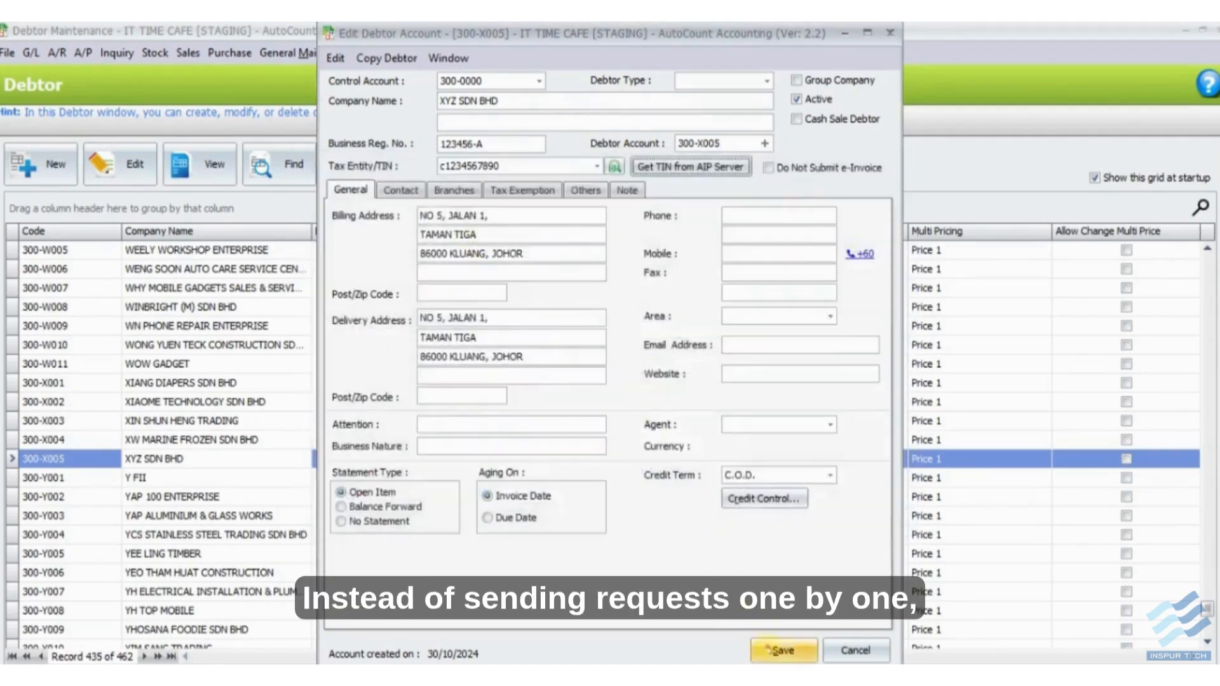
{"action": "left_click", "coordinate": [512, 460]}
{"action": "double_click", "coordinate": [512, 460]}
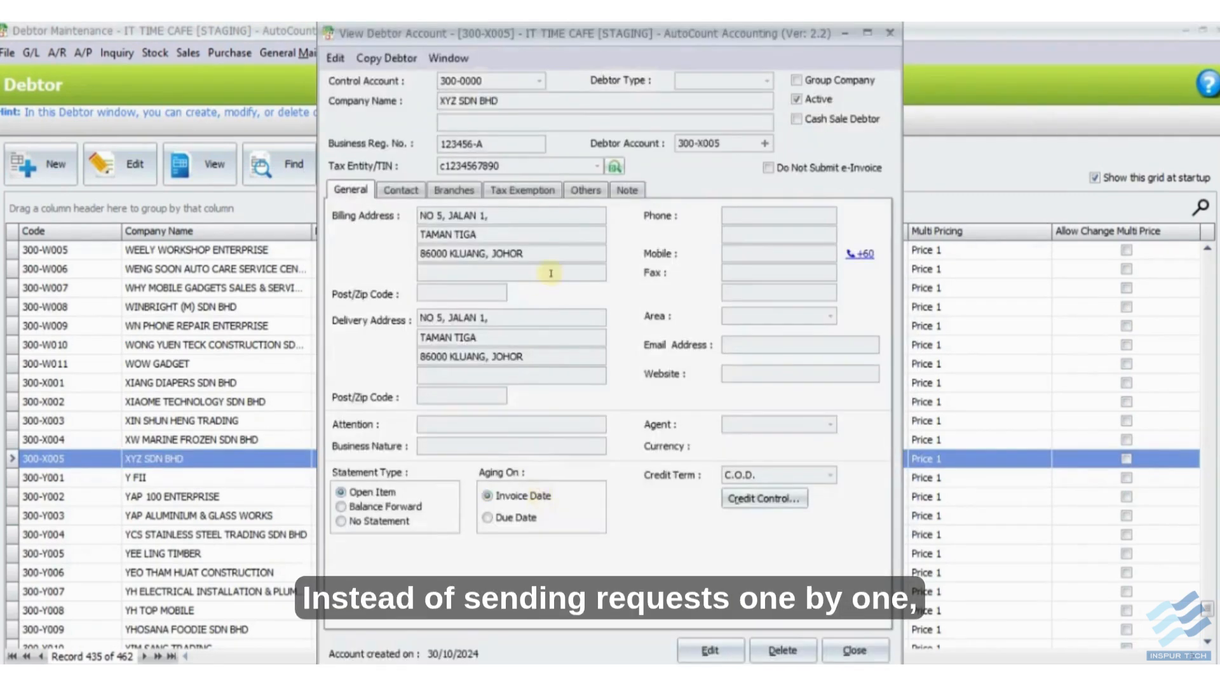
{"action": "key", "text": "Escape"}
{"action": "left_click", "coordinate": [579, 485]}
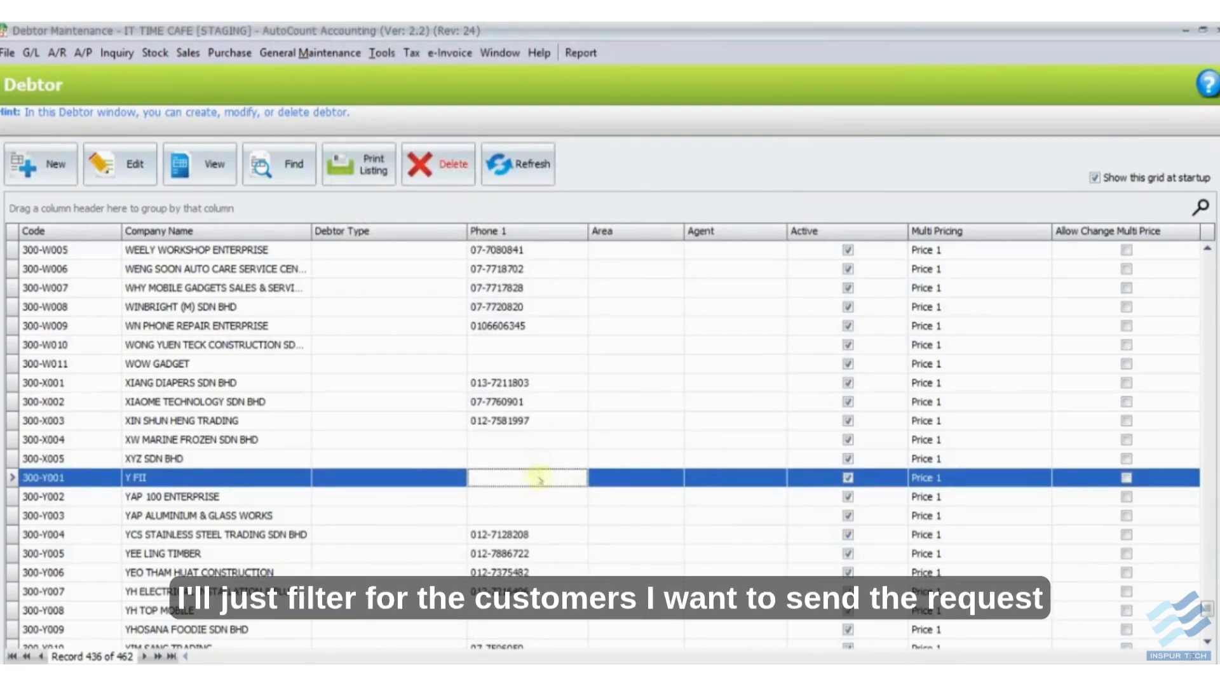
- Select debtors 300-X001 to 300-X005 in the list and open the debtor search
{"action": "left_click", "coordinate": [298, 381]}
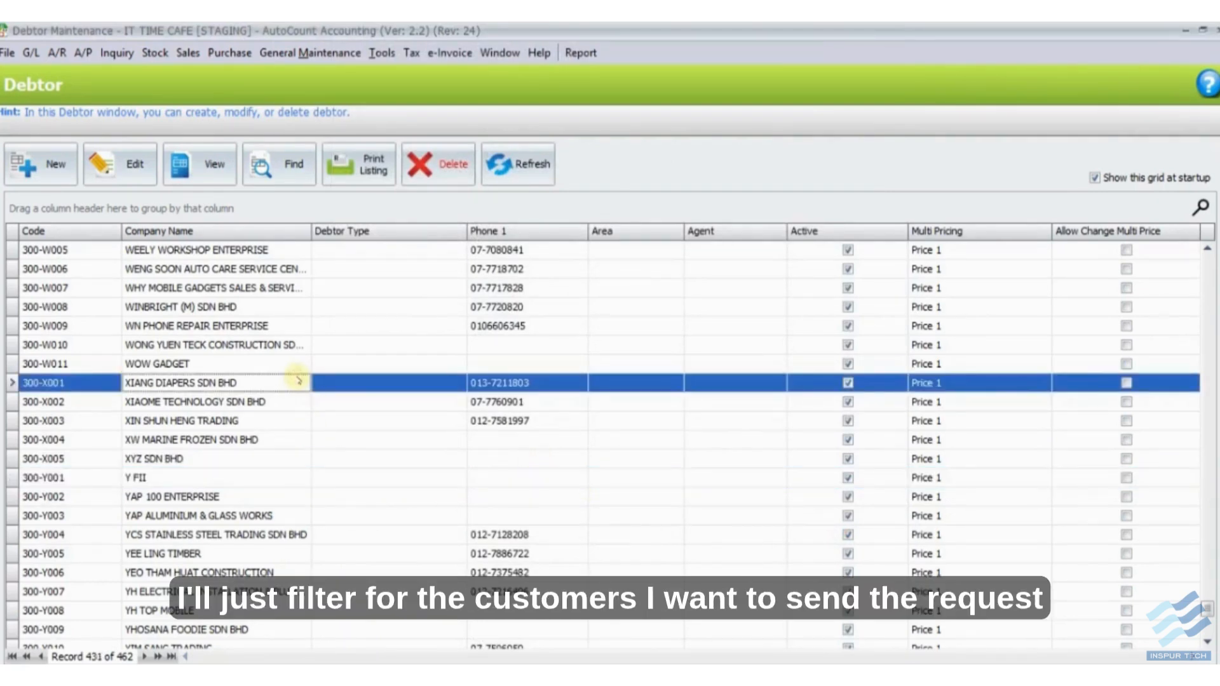
{"action": "left_click", "coordinate": [202, 457]}
{"action": "left_click", "coordinate": [214, 422]}
{"action": "left_click", "coordinate": [204, 439]}
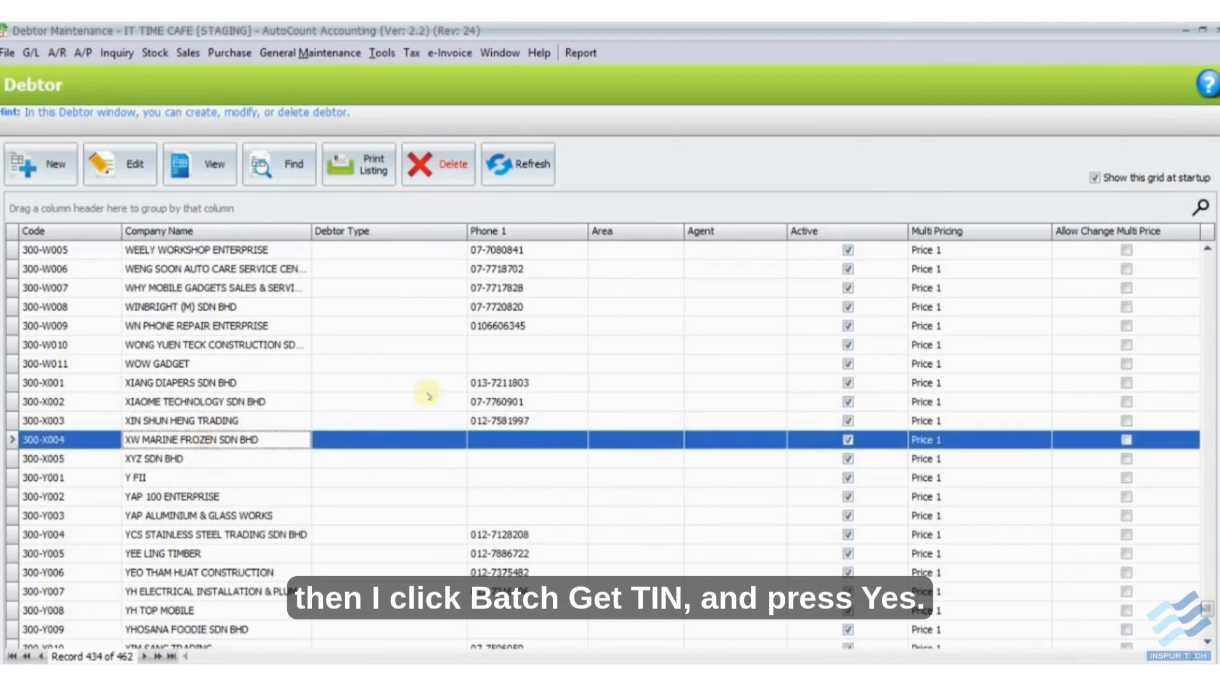
{"action": "left_click", "coordinate": [310, 184]}
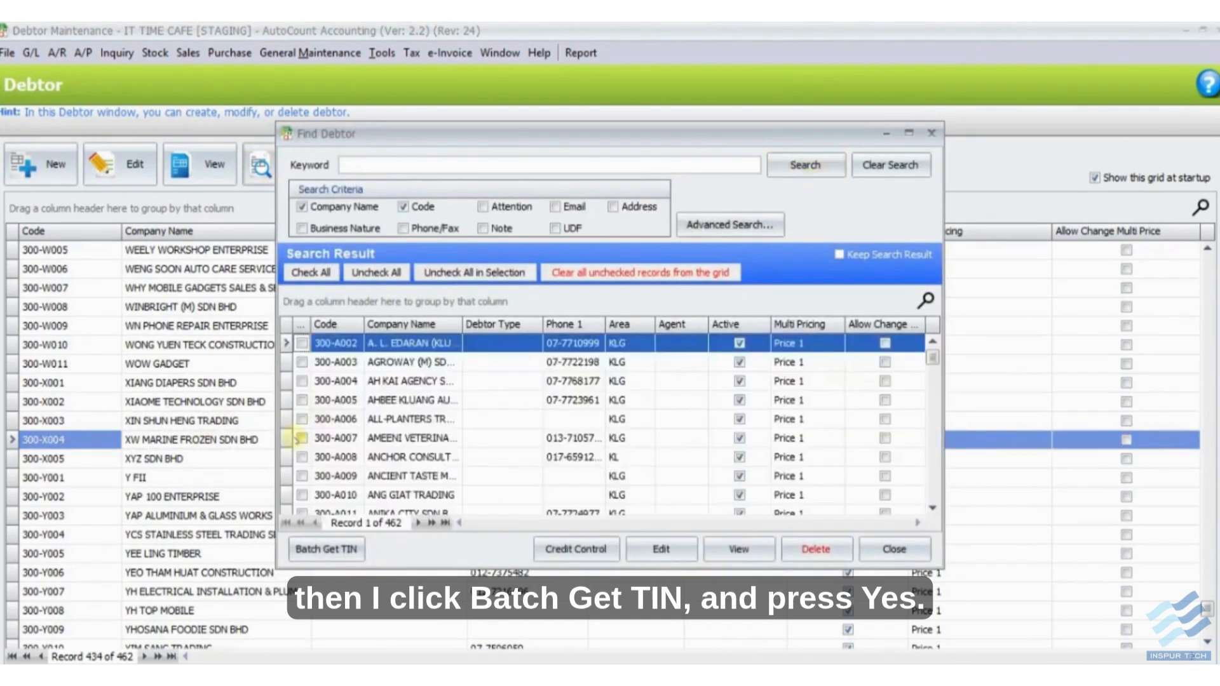
{"action": "scroll", "coordinate": [296, 438], "scroll_direction": "down", "scroll_amount": 4}
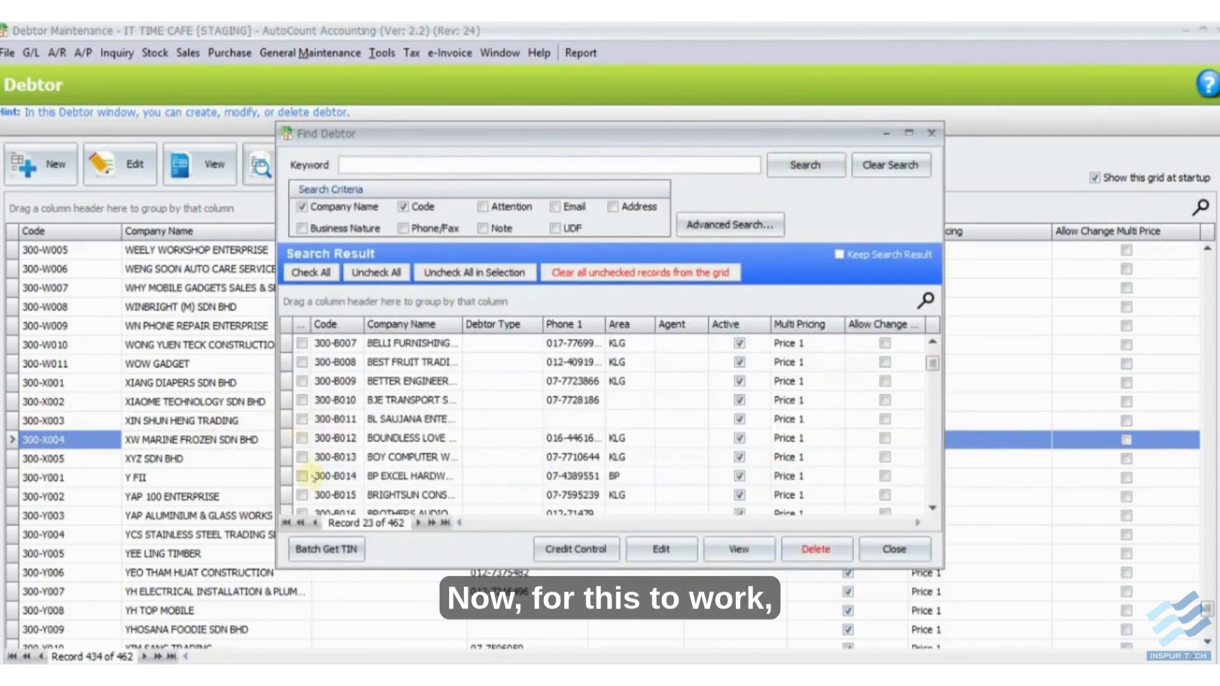
- Tick 300-B009 and 300-B010 and confirm Batch Get TIN for both
{"action": "left_click", "coordinate": [310, 438]}
{"action": "left_click", "coordinate": [308, 418]}
{"action": "left_click", "coordinate": [302, 400]}
{"action": "left_click", "coordinate": [301, 381]}
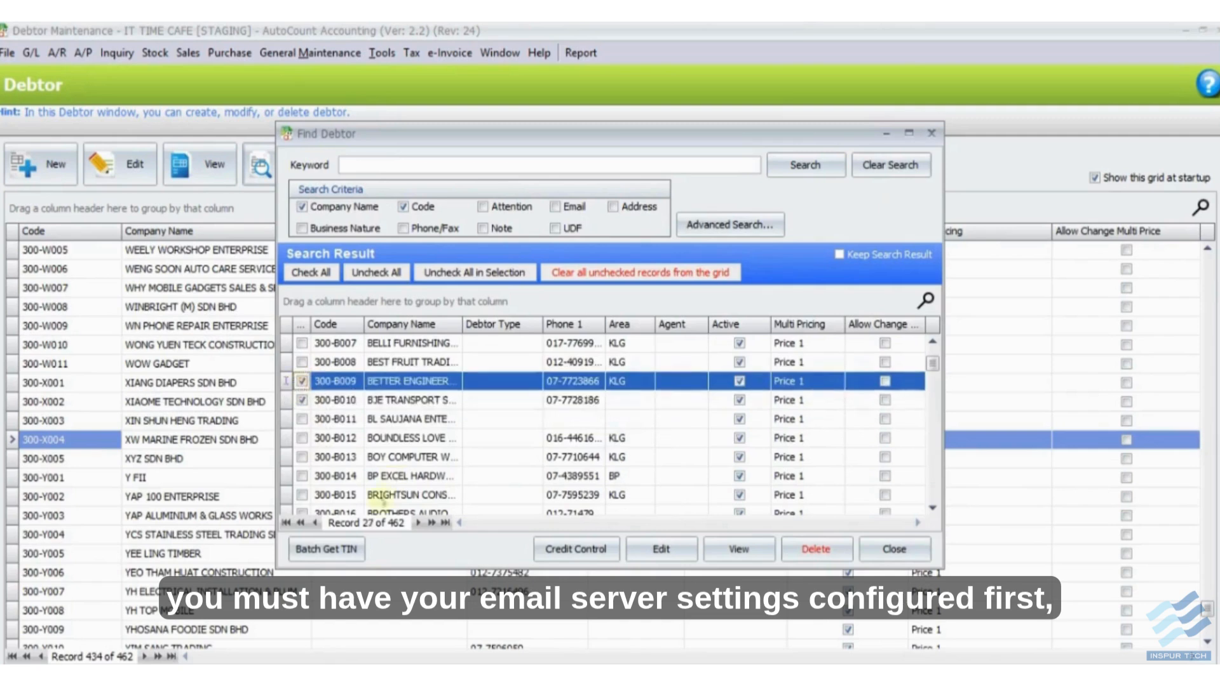
{"action": "left_click", "coordinate": [327, 557]}
{"action": "left_click", "coordinate": [570, 378]}
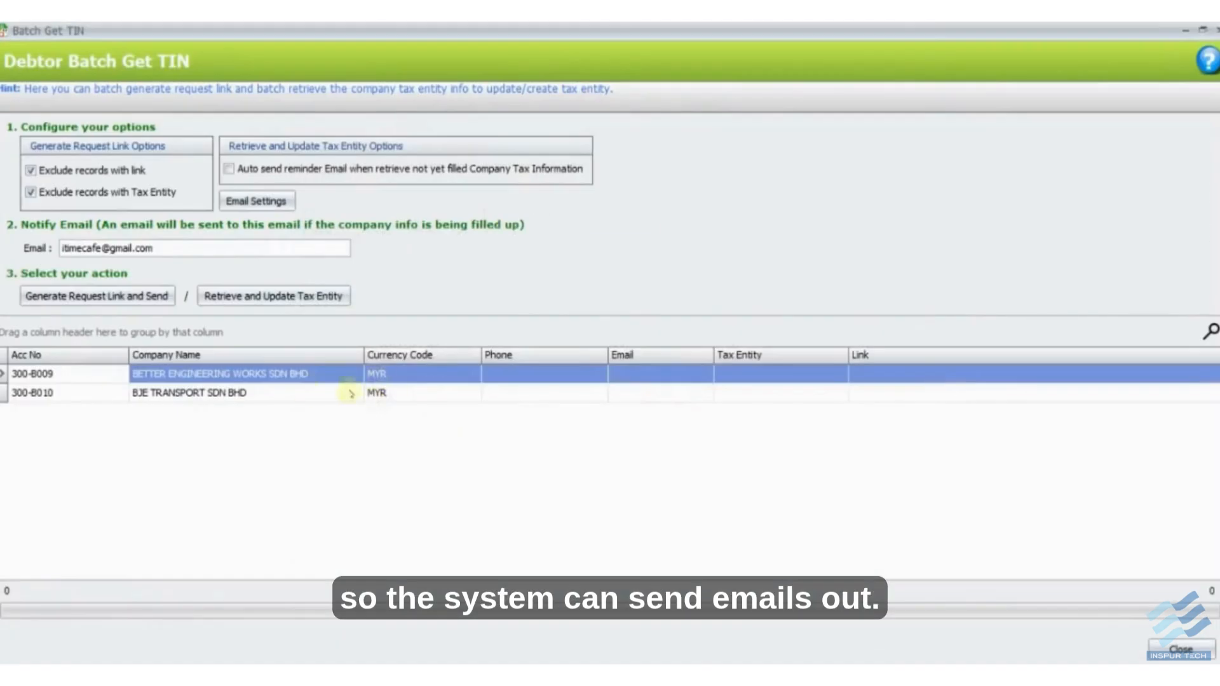
- Check Email Settings, enter 300-B010's contact e-mail, then generate and send request links
{"action": "left_click", "coordinate": [280, 205]}
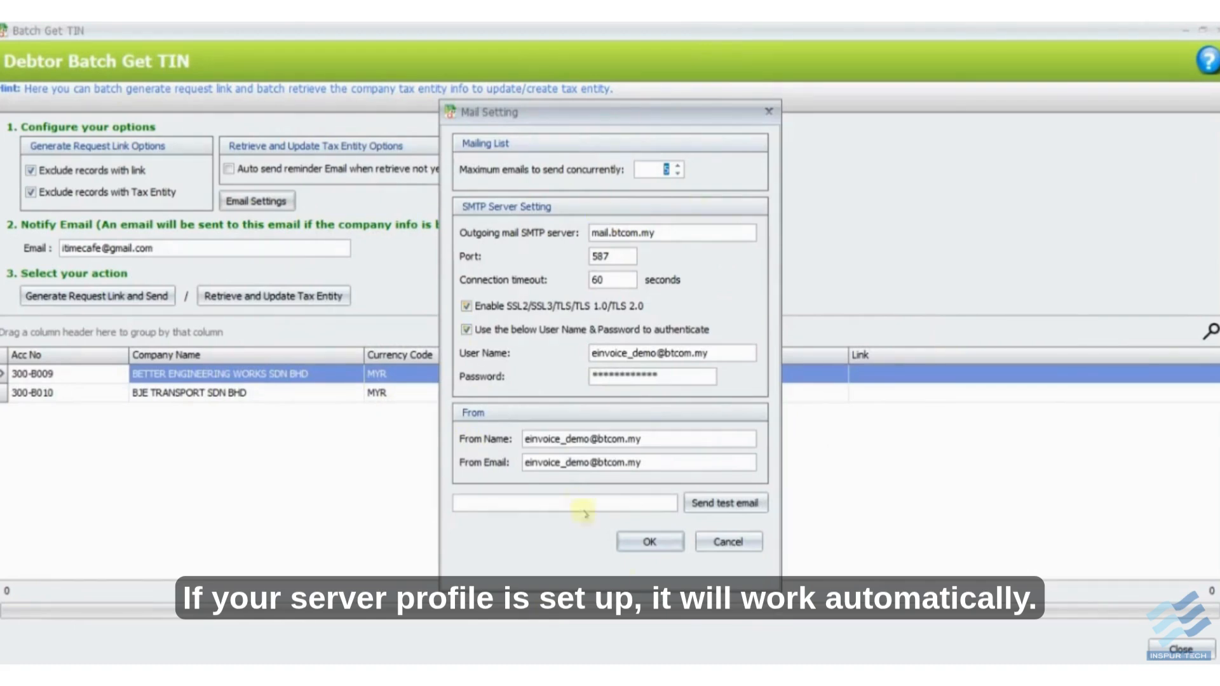
{"action": "left_click", "coordinate": [727, 543]}
{"action": "left_click", "coordinate": [621, 375]}
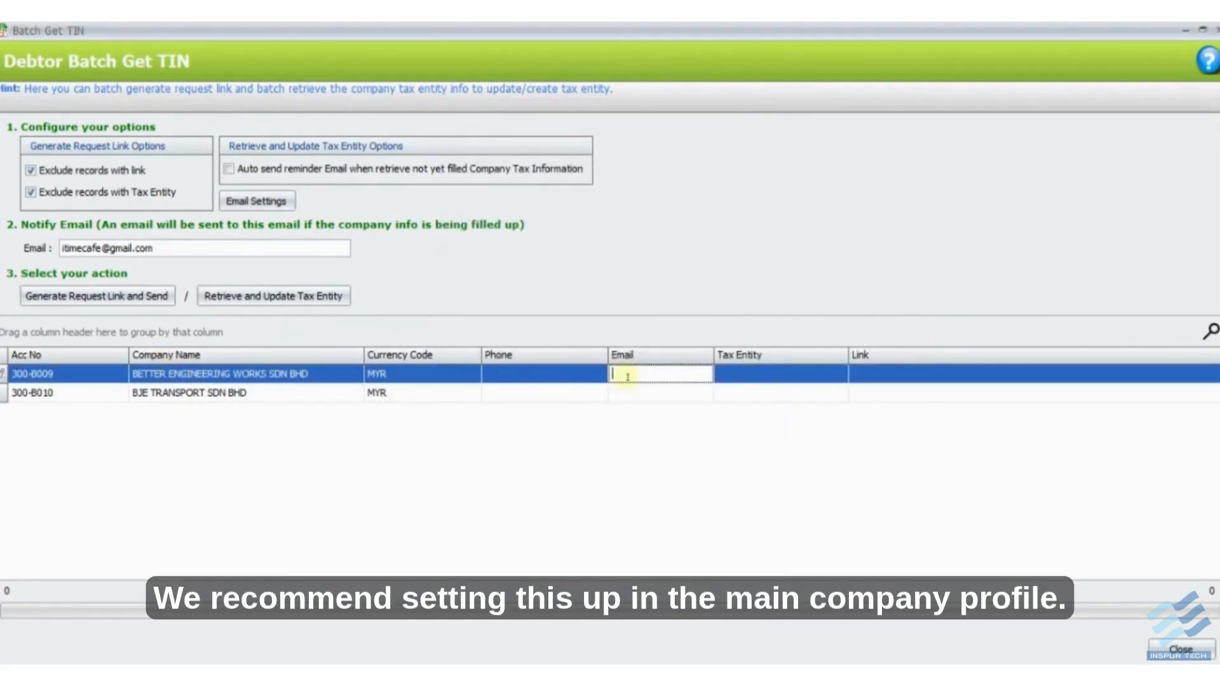
{"action": "left_click", "coordinate": [622, 390]}
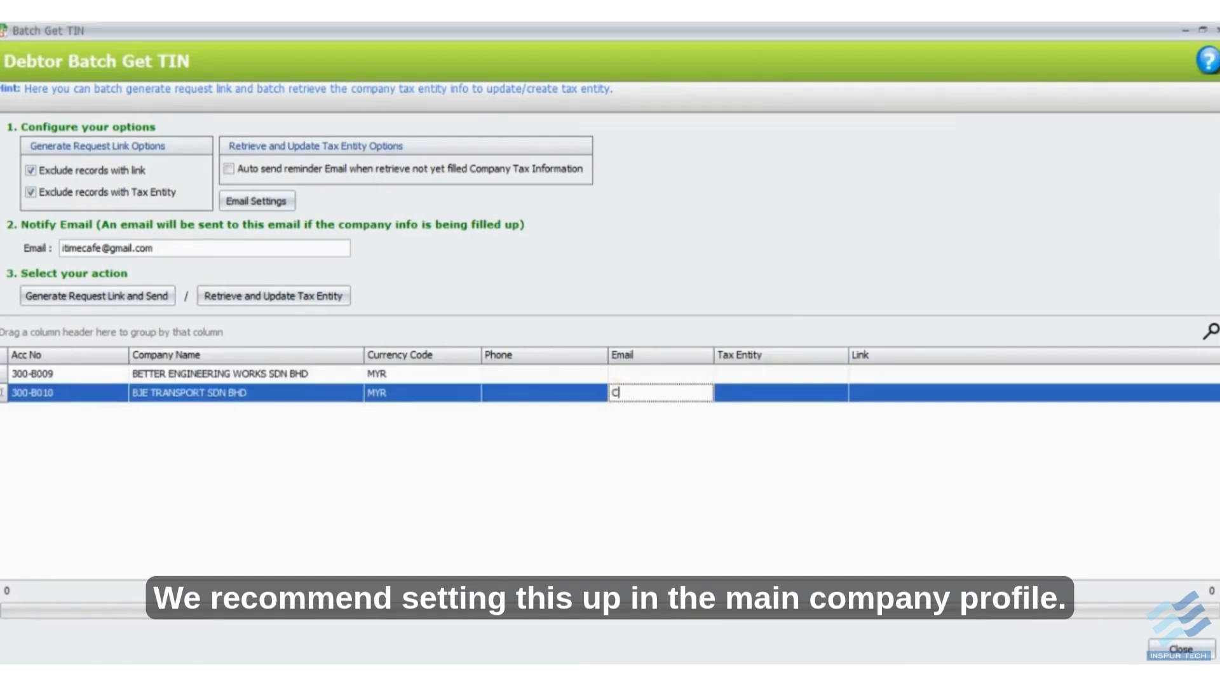
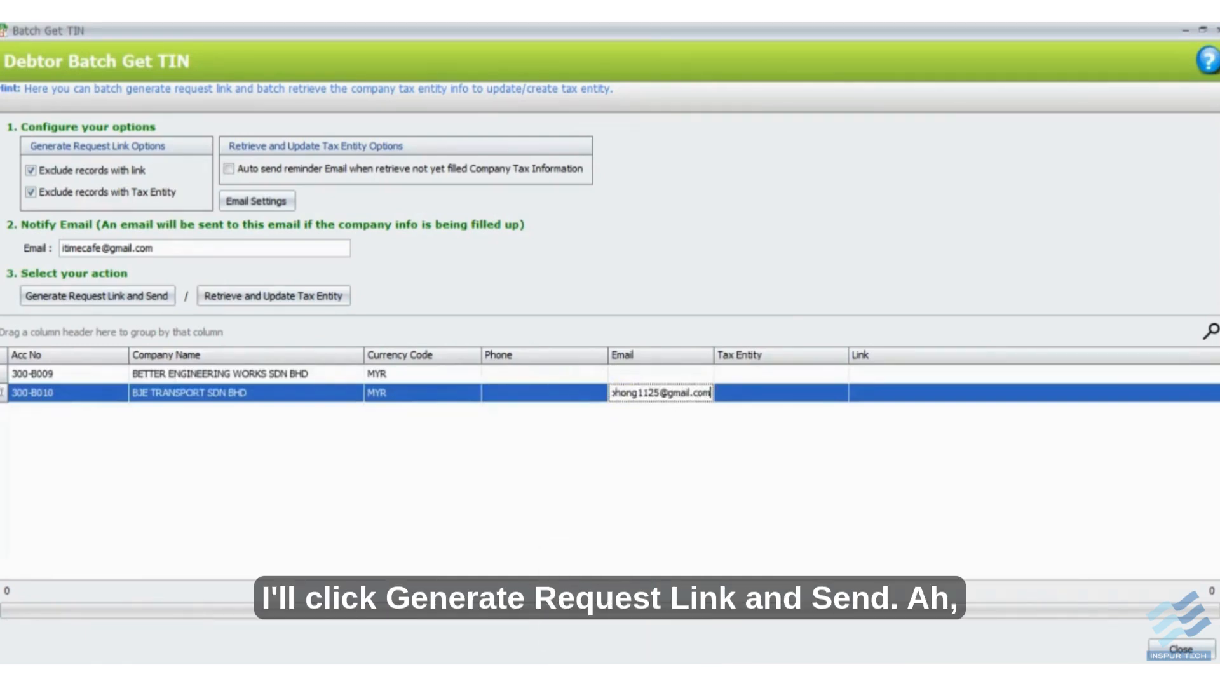
{"action": "left_click", "coordinate": [121, 299]}
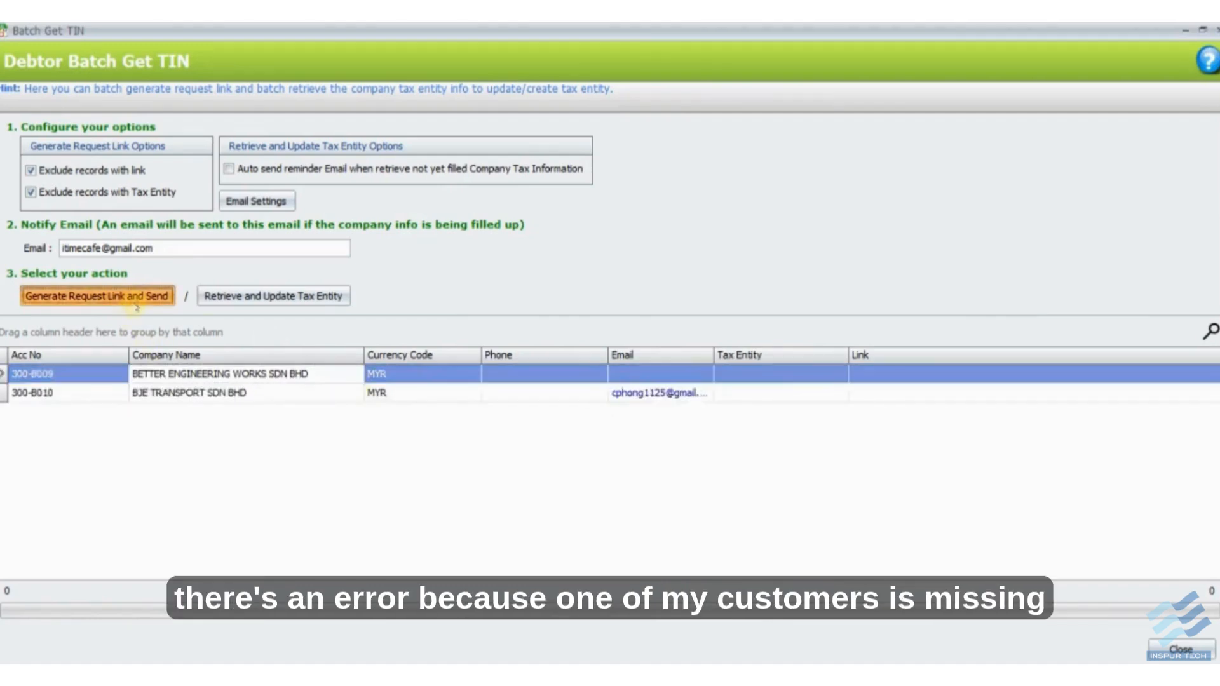
{"action": "left_click", "coordinate": [570, 376]}
- Check the log's Success line and 300-B009 Skip line, then close the Debtor Batch Get TIN window
{"action": "left_click", "coordinate": [570, 377]}
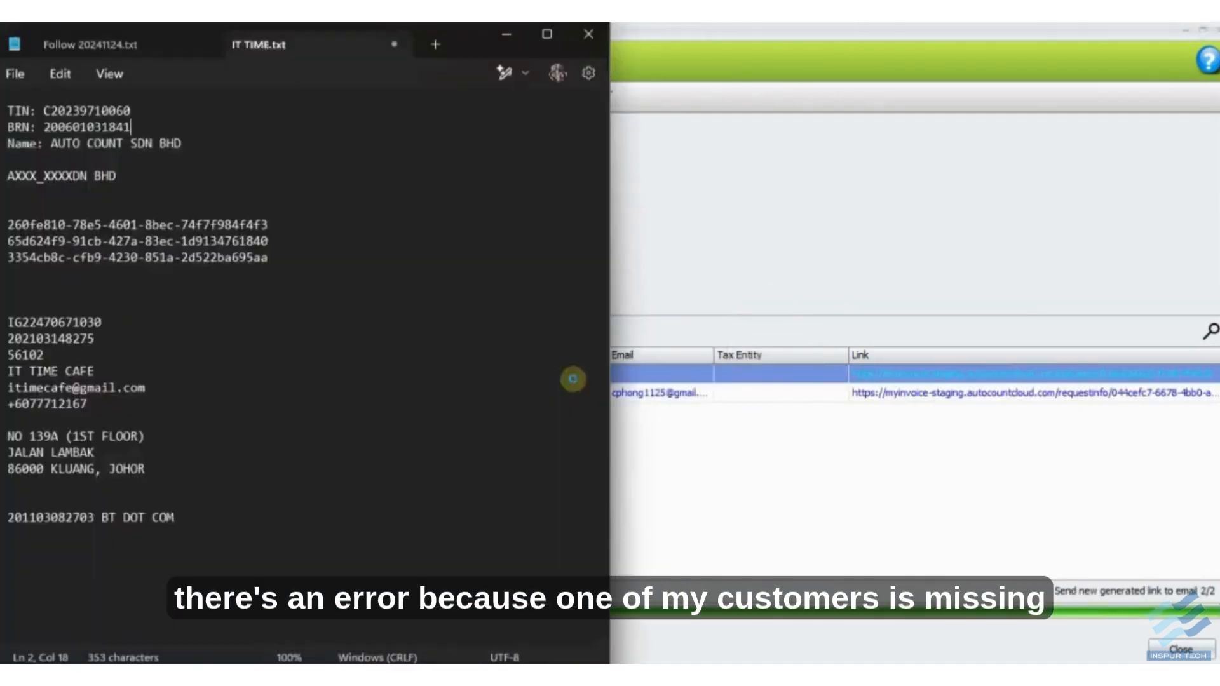
{"action": "left_click_drag", "start_coordinate": [100, 317], "coordinate": [6, 262]}
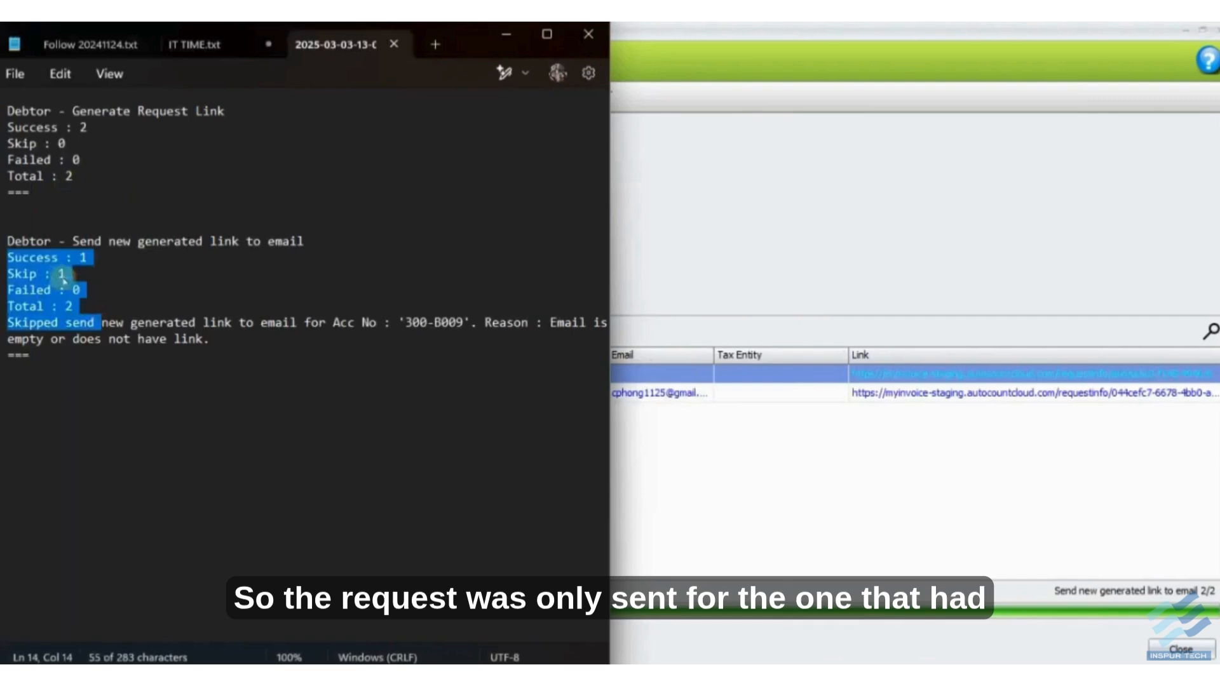
{"action": "left_click_drag", "start_coordinate": [113, 263], "coordinate": [3, 261]}
{"action": "left_click_drag", "start_coordinate": [85, 278], "coordinate": [5, 278]}
{"action": "left_click", "coordinate": [909, 478]}
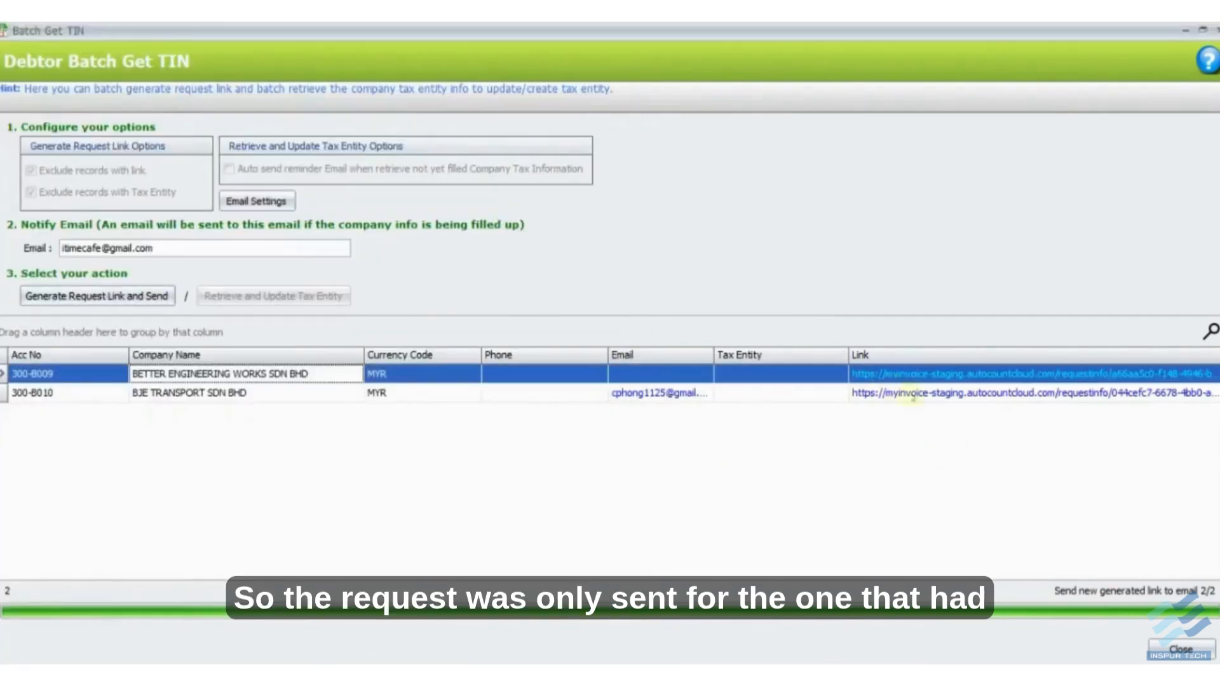
{"action": "left_click", "coordinate": [1181, 649]}
{"action": "left_click", "coordinate": [794, 501]}
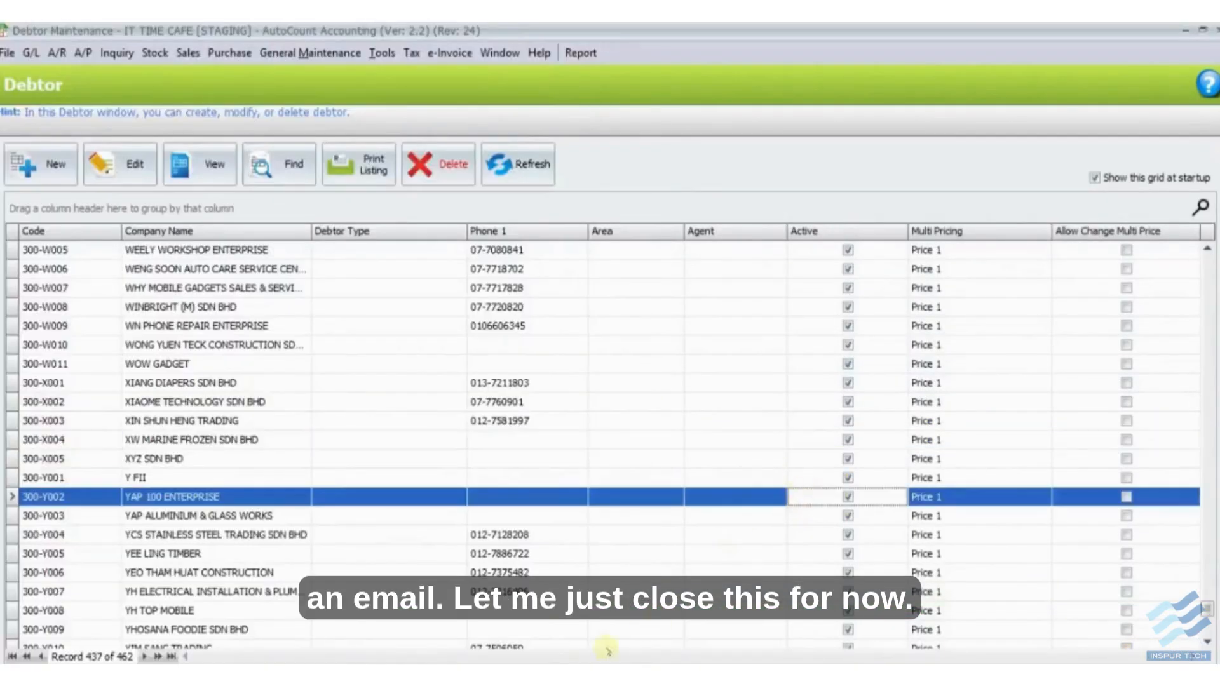
- Open the 'Request Company Tax Information' email and follow its requestinfo link to BJE TRANSPORT's form
{"action": "mouse_move", "coordinate": [396, 661]}
{"action": "left_click", "coordinate": [332, 613]}
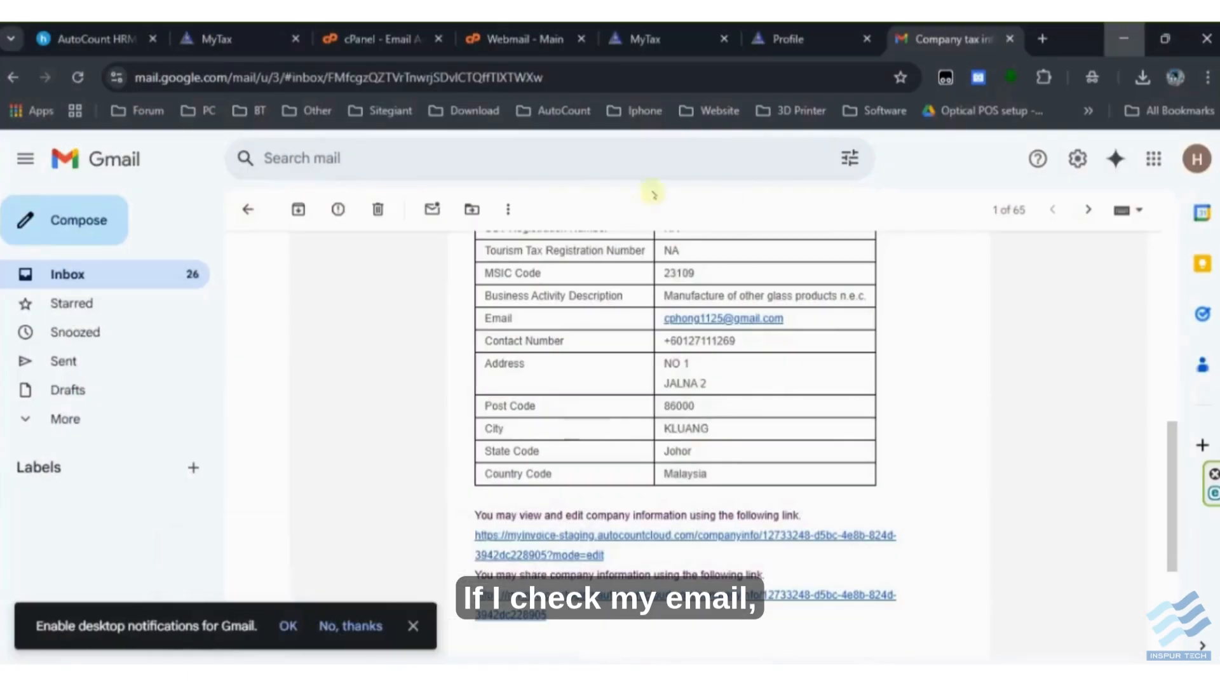
{"action": "left_click", "coordinate": [57, 277]}
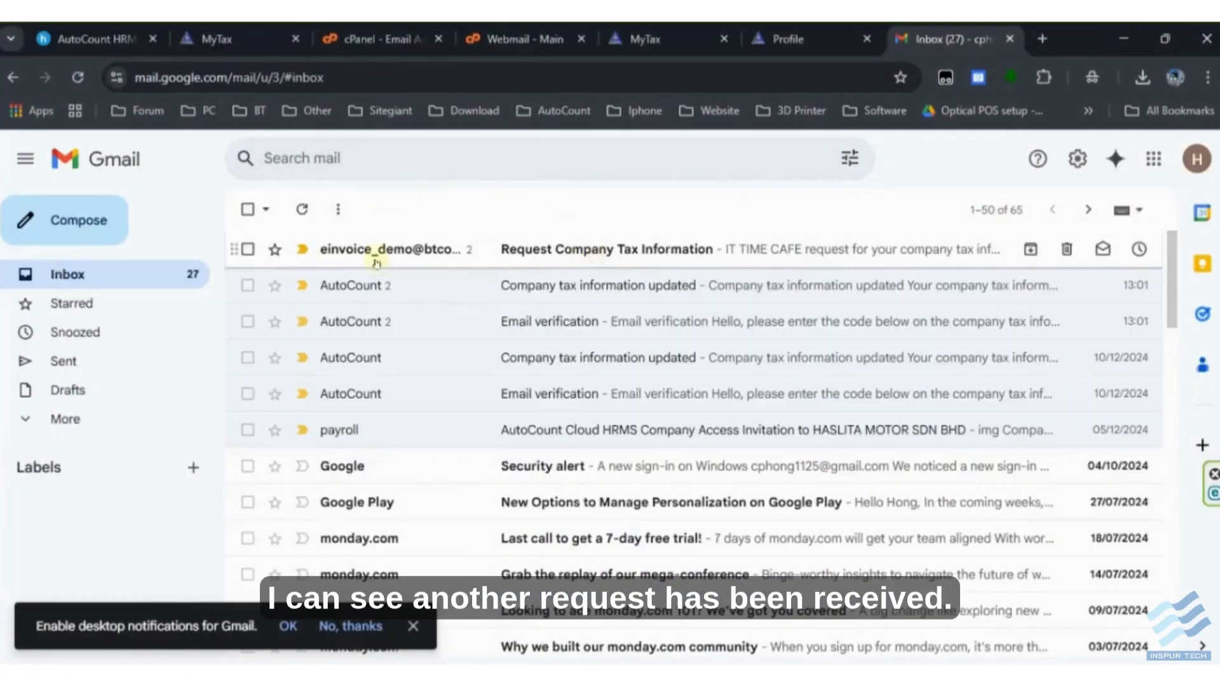
{"action": "left_click", "coordinate": [702, 251]}
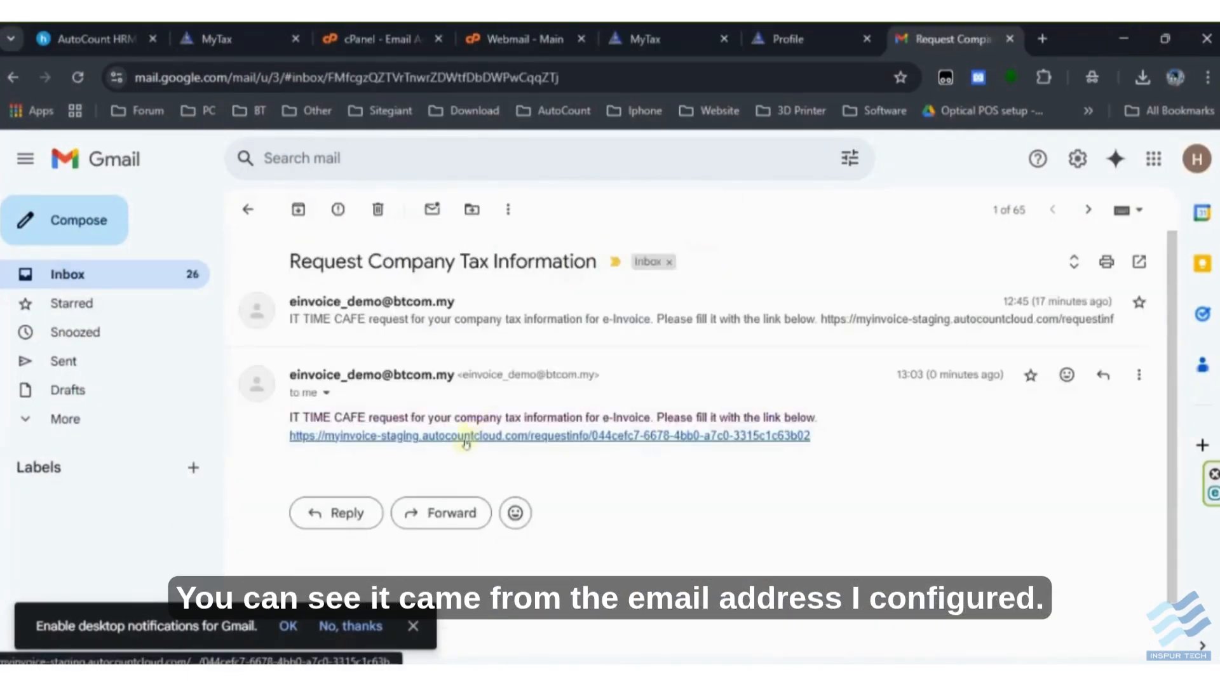
{"action": "left_click", "coordinate": [546, 437]}
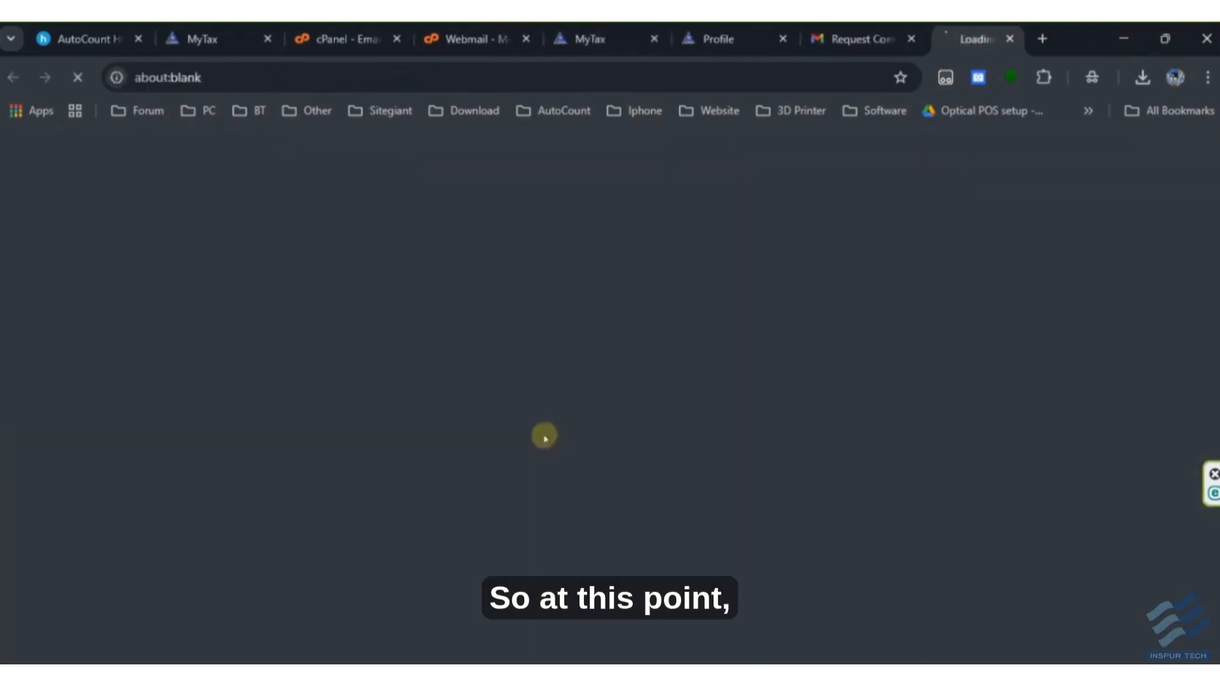
{"action": "scroll", "coordinate": [752, 385], "scroll_direction": "down", "scroll_amount": 3}
{"action": "left_click", "coordinate": [535, 327]}
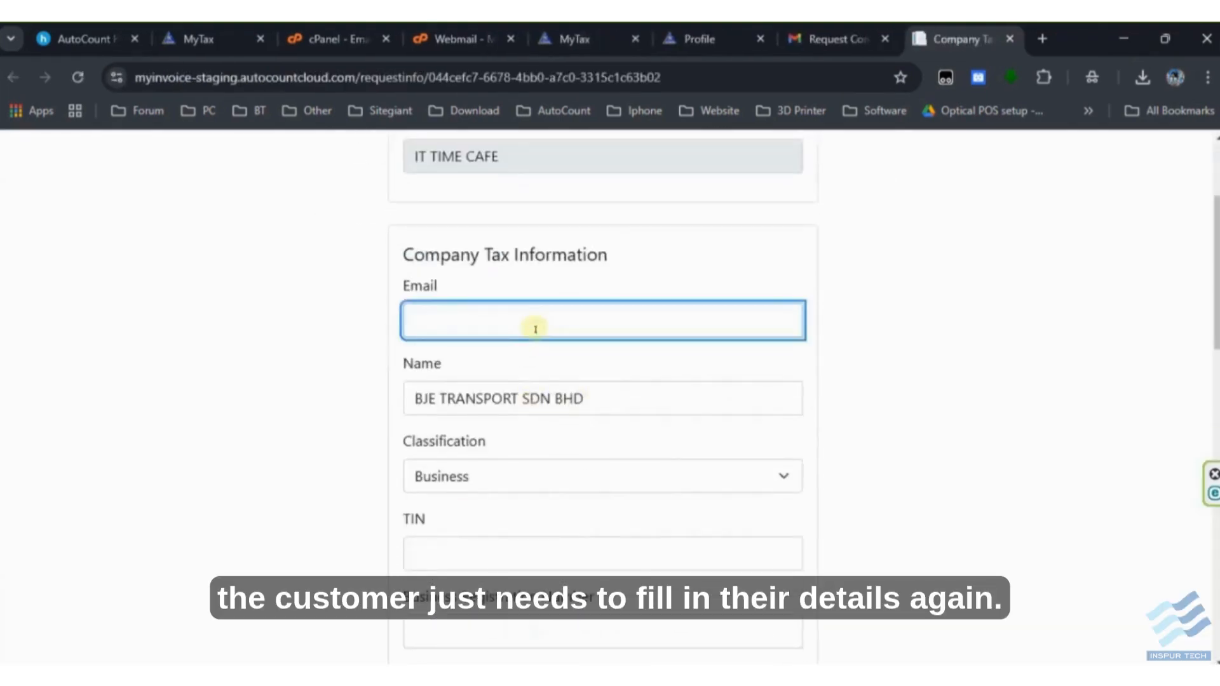
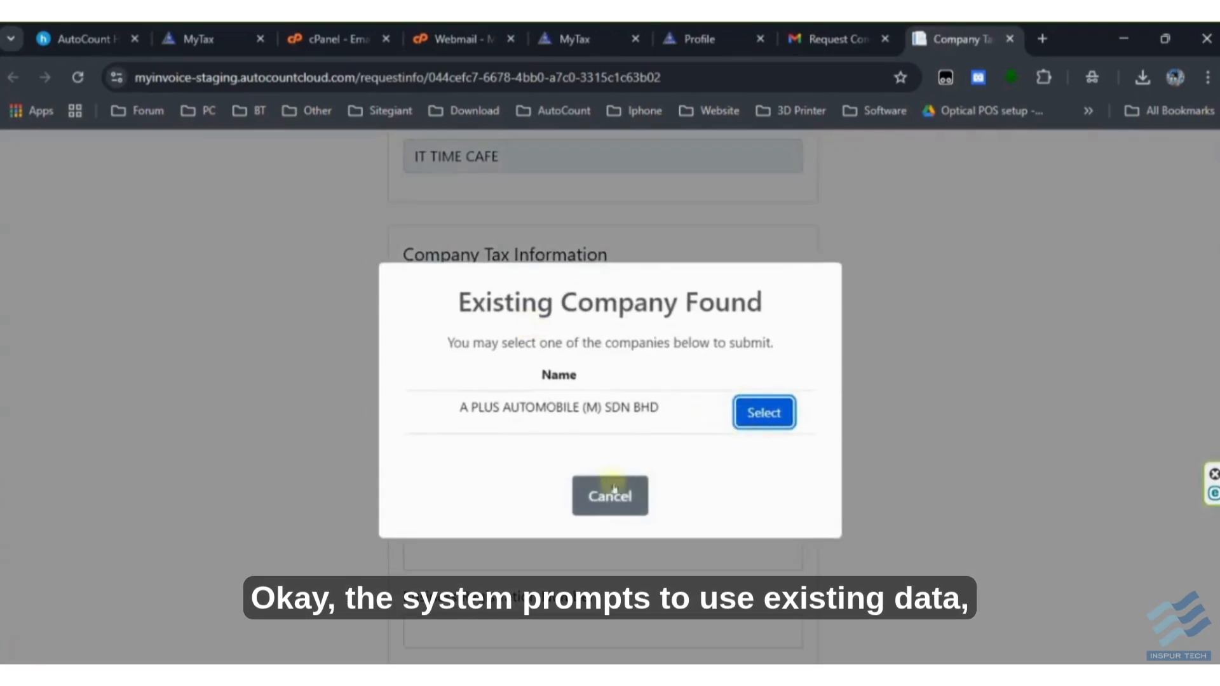
- Enter the contact e-mail, dismiss the existing-company suggestion, and fill in the TIN and BRN
{"action": "left_click", "coordinate": [610, 495]}
{"action": "left_click", "coordinate": [493, 579]}
{"action": "key", "text": "Caps_Lock"}
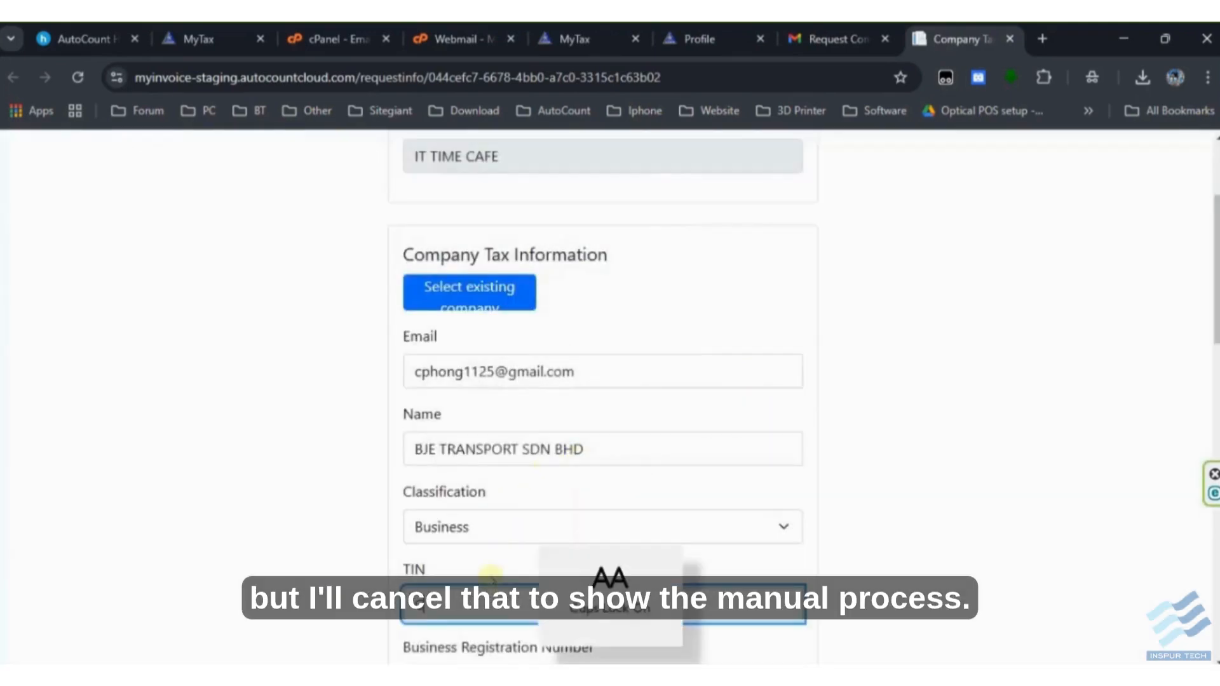
{"action": "key", "text": "Tab"}
{"action": "scroll", "coordinate": [501, 475], "scroll_direction": "down", "scroll_amount": 2}
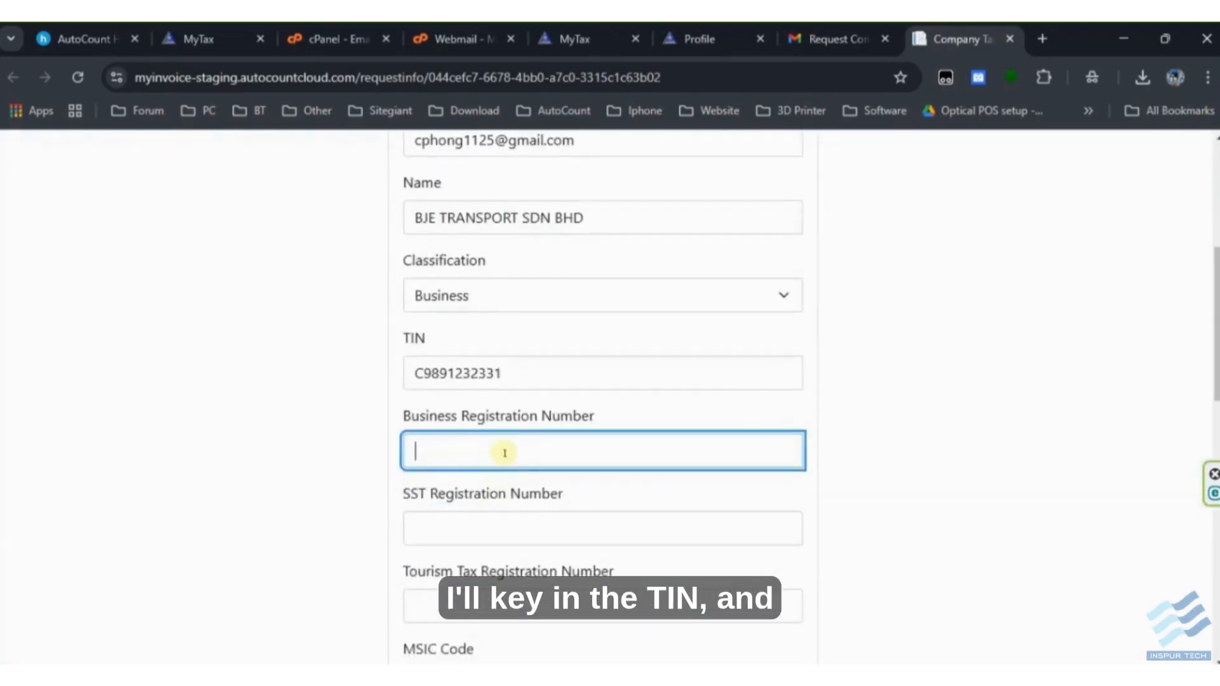
{"action": "type", "text": "1234324"}
- Set SST registration to NA, tourism tax to AN, and MSIC code 01119
{"action": "left_click", "coordinate": [500, 519]}
{"action": "type", "text": "NA"}
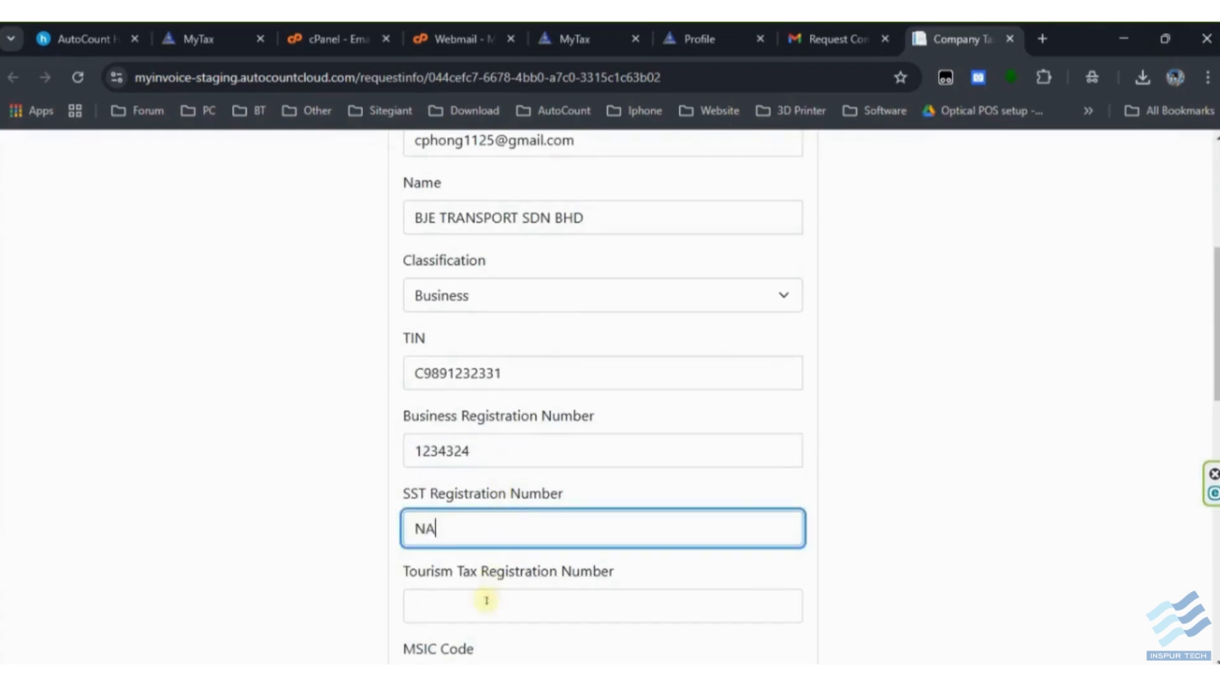
{"action": "left_click", "coordinate": [486, 601]}
{"action": "type", "text": "AN"}
{"action": "scroll", "coordinate": [488, 615], "scroll_direction": "down", "scroll_amount": 4}
{"action": "left_click", "coordinate": [472, 316]}
{"action": "left_click", "coordinate": [489, 471]}
- Enter the company's contact number, removing an extra digit
{"action": "left_click", "coordinate": [461, 474]}
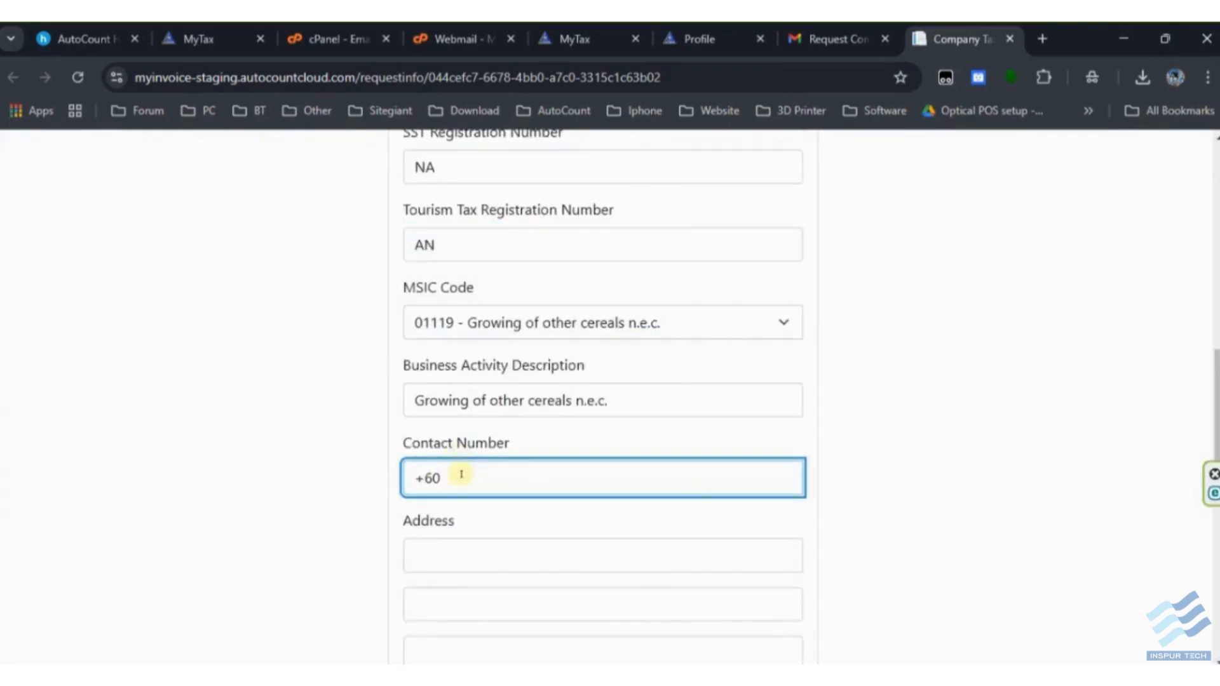
{"action": "left_click", "coordinate": [497, 557]}
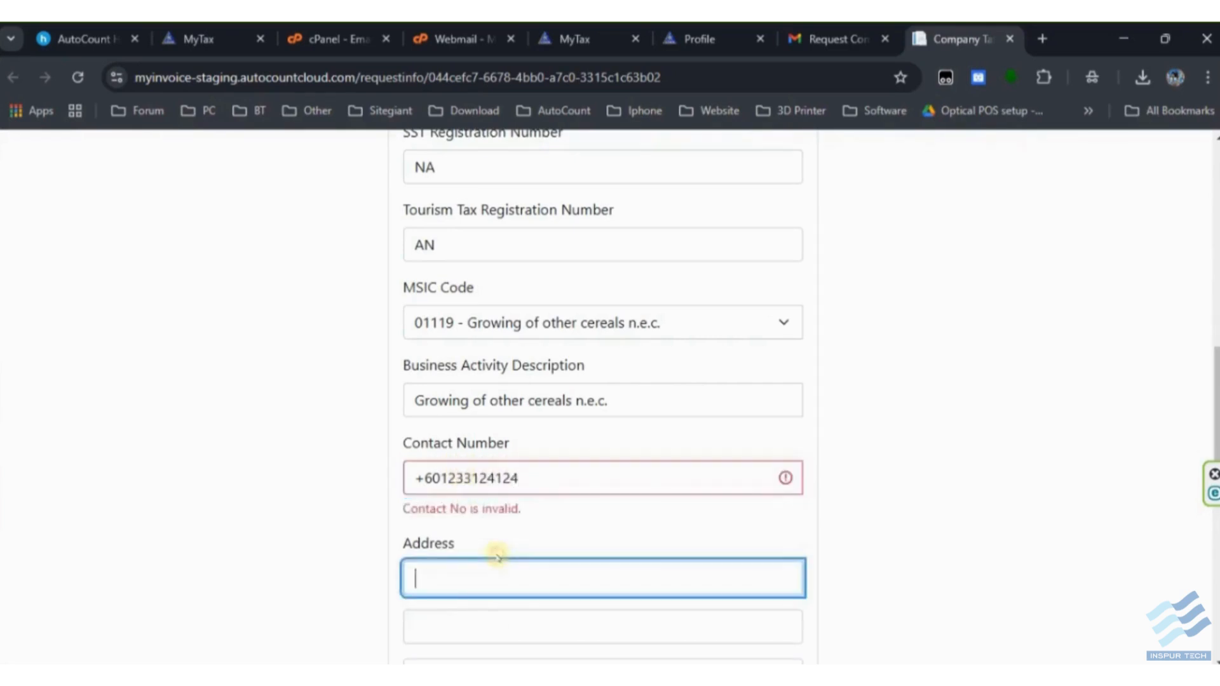
{"action": "left_click", "coordinate": [545, 489]}
{"action": "key", "text": "BackSpace"}
{"action": "key", "text": "Tab"}
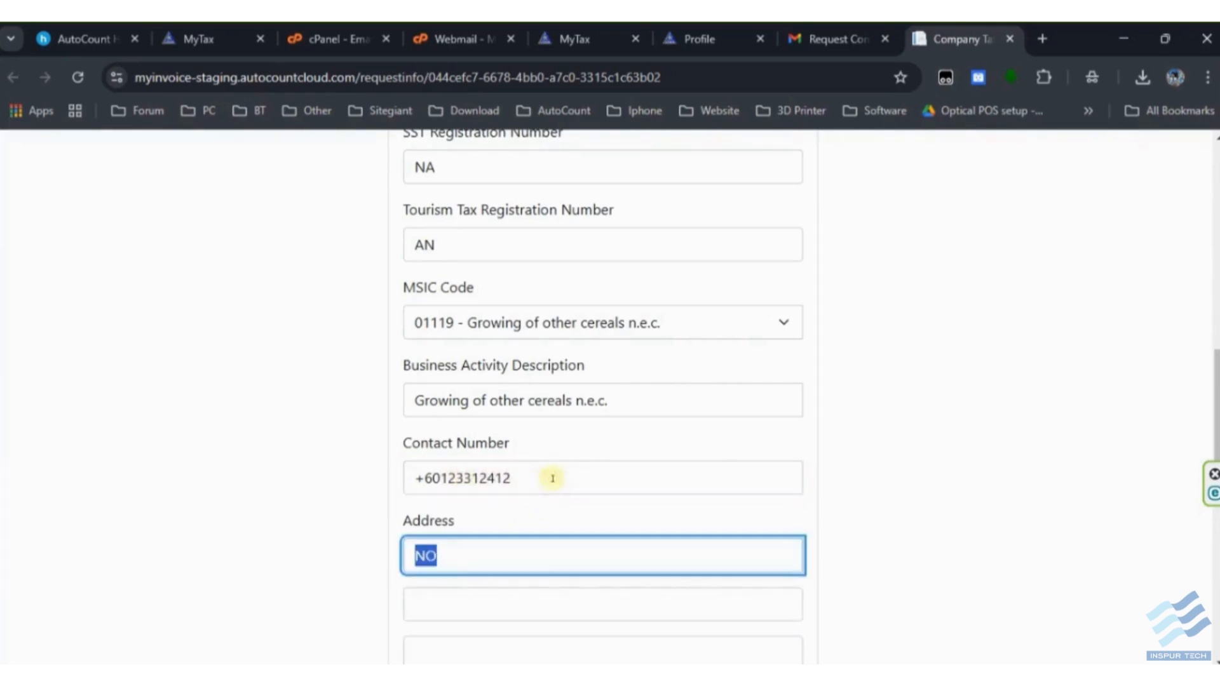
- Fill in the address lines, post code and city, choose state Johor, and submit
{"action": "type", "text": "NO 1"}
{"action": "key", "text": "Tab"}
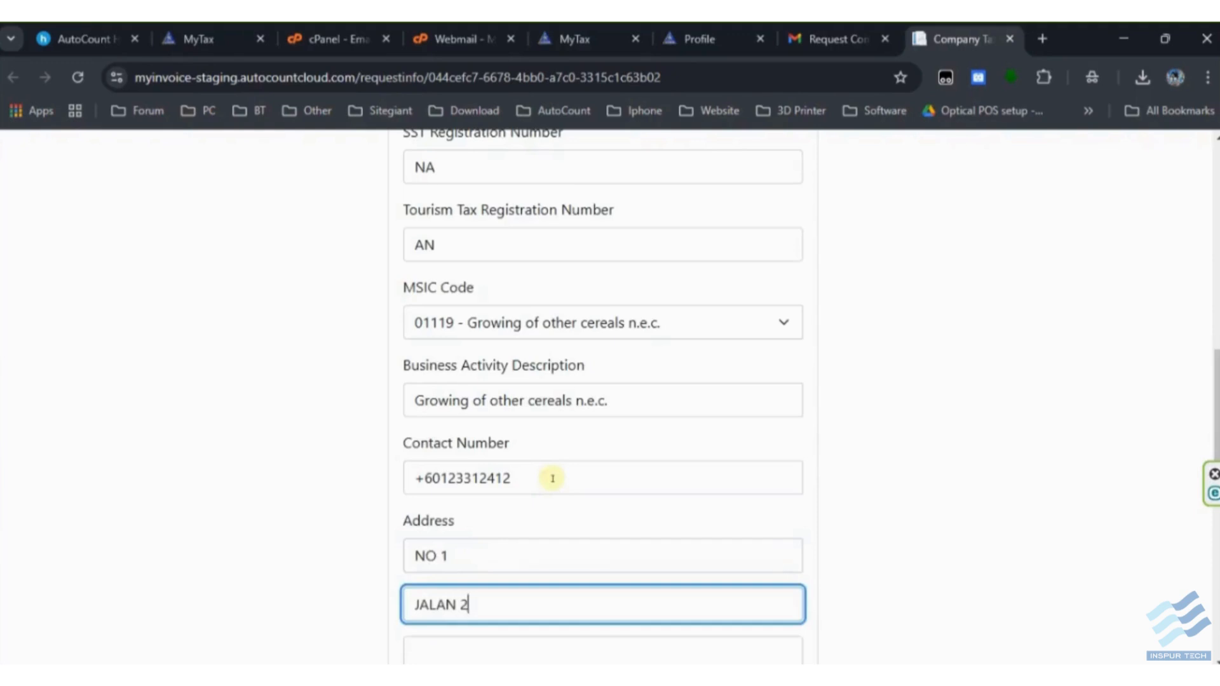
{"action": "type", "text": "JALAN 2"}
{"action": "key", "text": "Tab"}
{"action": "key", "text": "Tab"}
{"action": "type", "text": "86000"}
{"action": "key", "text": "Tab"}
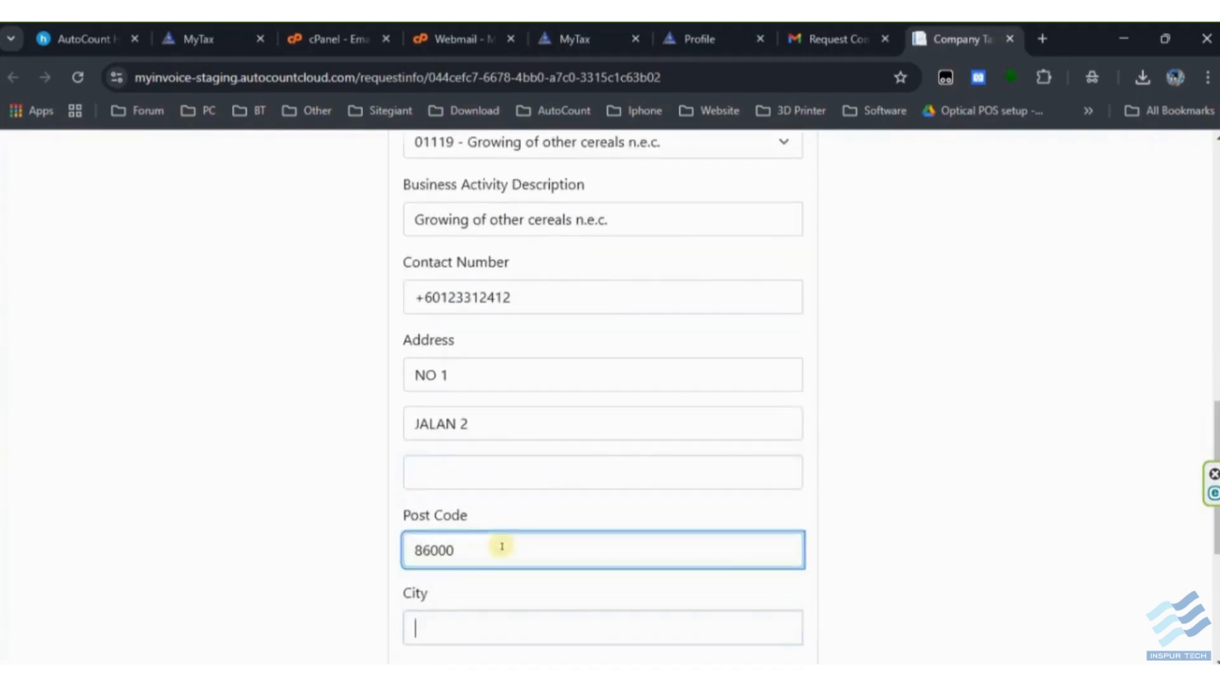
{"action": "type", "text": "KLUANG"}
{"action": "key", "text": "Tab"}
{"action": "scroll", "coordinate": [501, 536], "scroll_direction": "down", "scroll_amount": 3}
{"action": "left_click", "coordinate": [520, 394]}
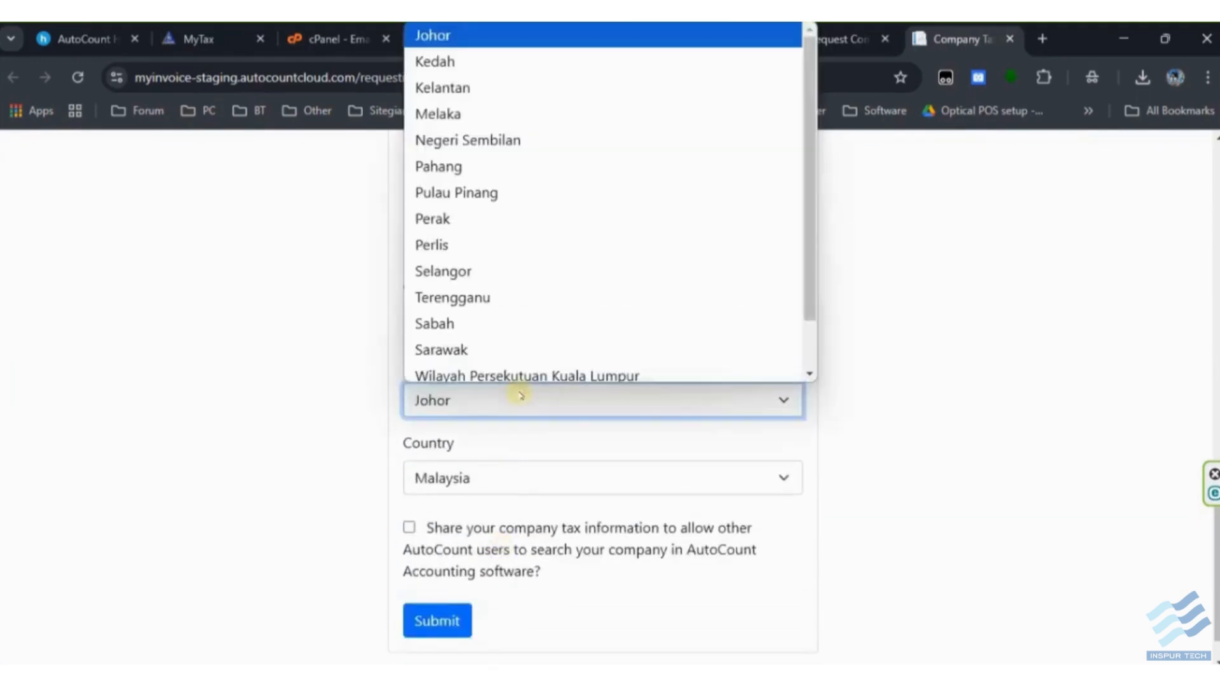
{"action": "left_click", "coordinate": [498, 33]}
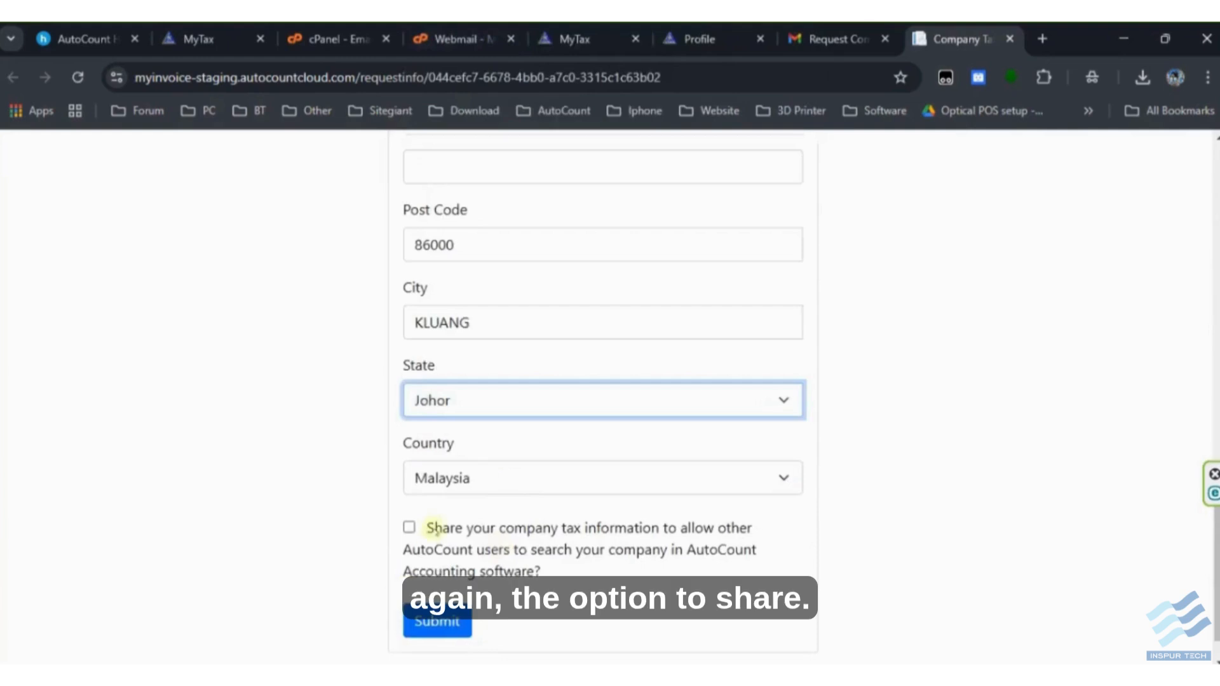
{"action": "left_click", "coordinate": [421, 620]}
- Find the new e-mail verification message in the Gmail inbox and read its code
{"action": "left_click", "coordinate": [837, 29]}
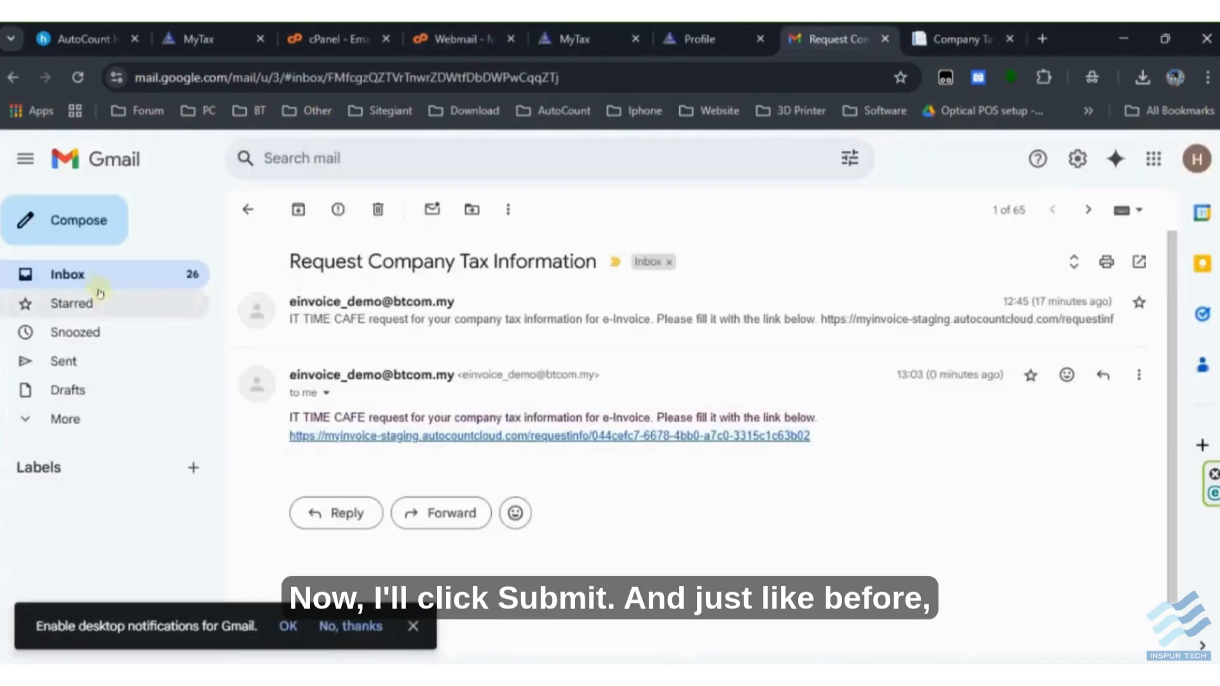
{"action": "left_click", "coordinate": [95, 277]}
{"action": "left_click", "coordinate": [929, 35]}
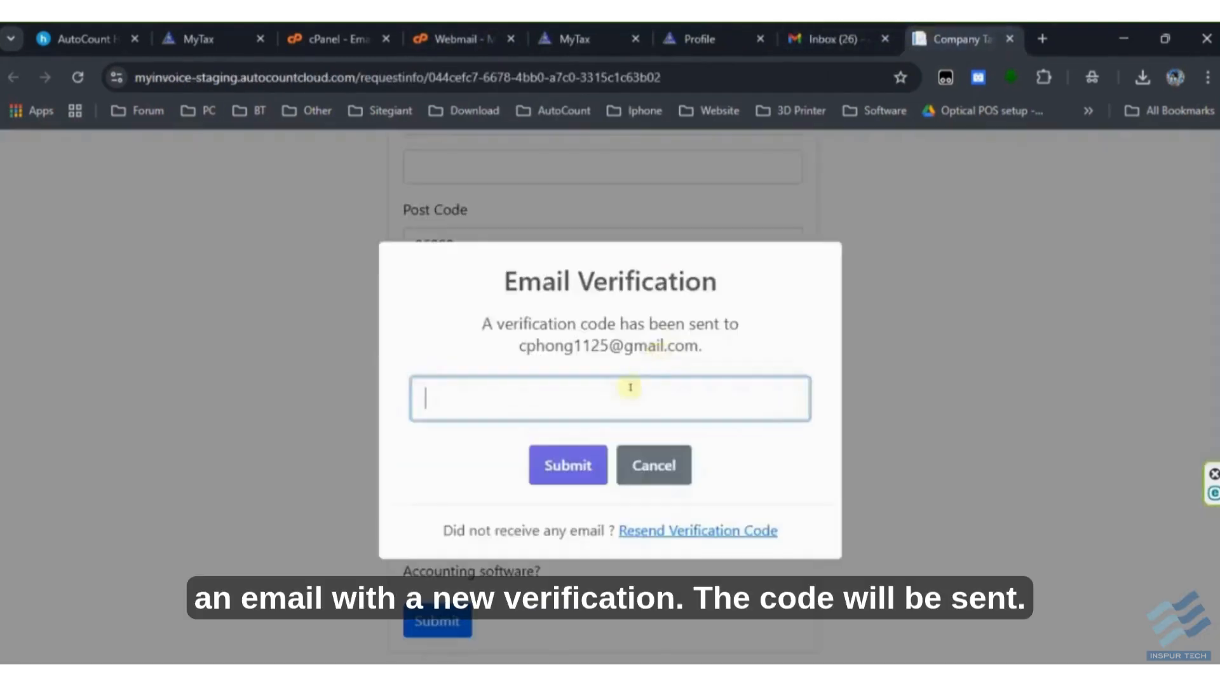
{"action": "left_click", "coordinate": [835, 35]}
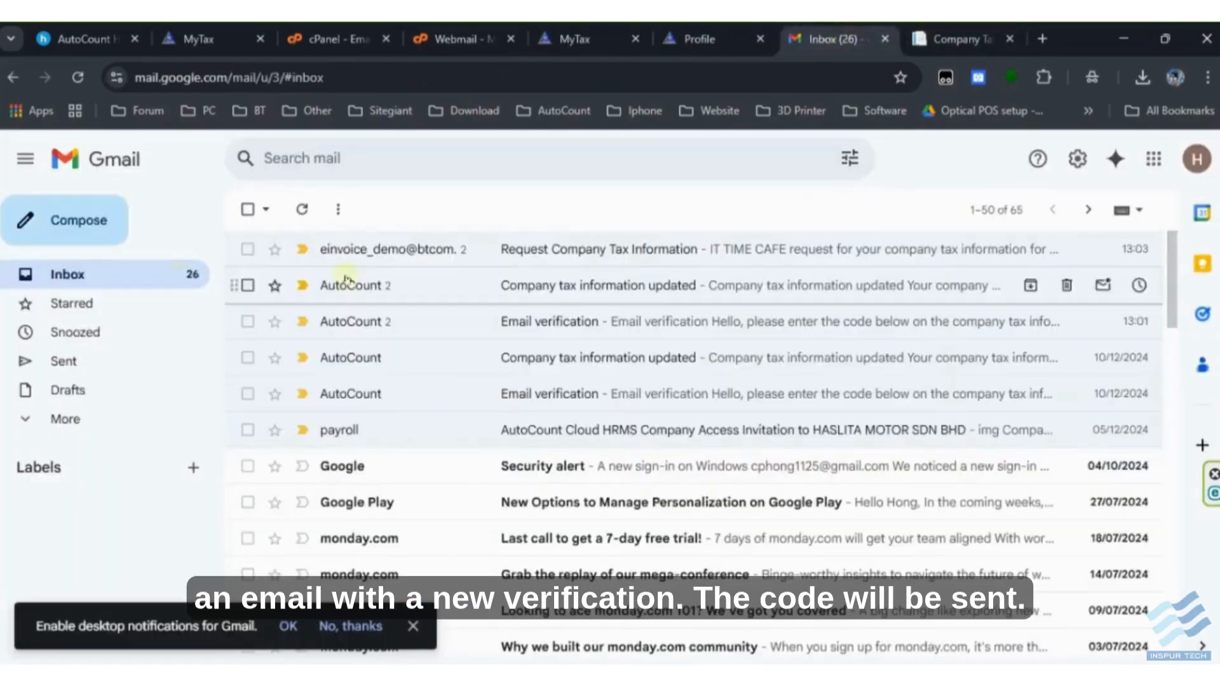
{"action": "left_click", "coordinate": [69, 274]}
{"action": "left_click", "coordinate": [110, 300]}
{"action": "left_click", "coordinate": [107, 279]}
{"action": "left_click", "coordinate": [72, 303]}
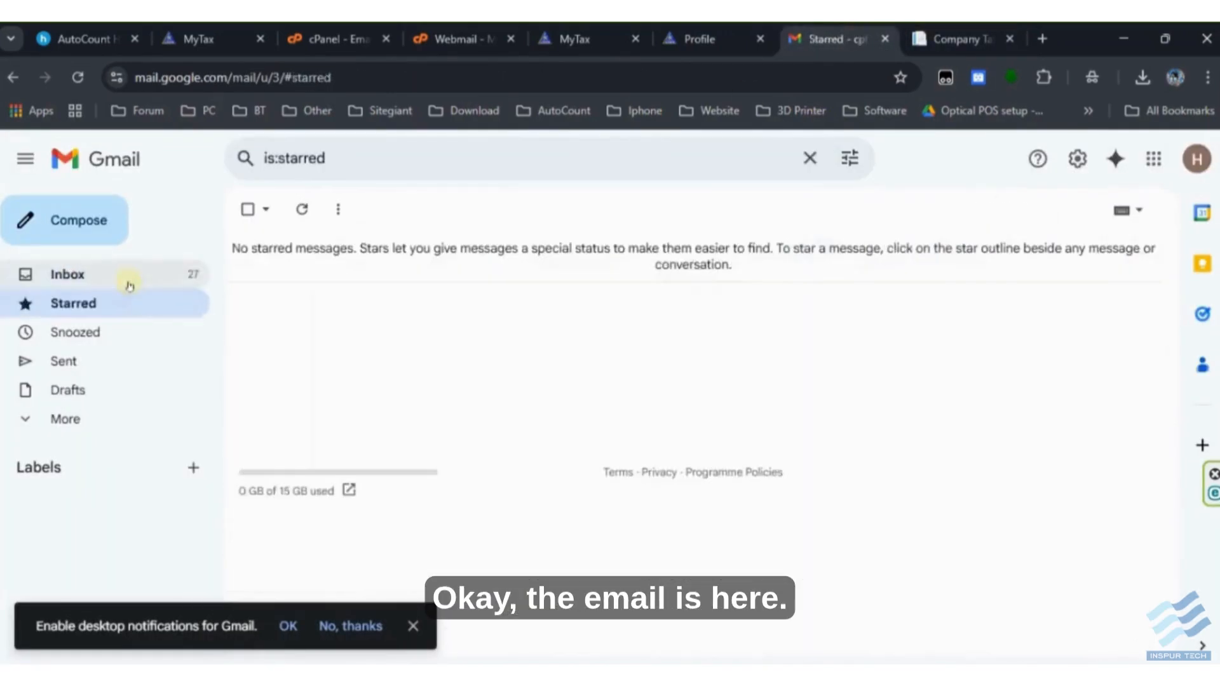
{"action": "left_click", "coordinate": [128, 280]}
{"action": "left_click", "coordinate": [508, 249]}
{"action": "scroll", "coordinate": [569, 502], "scroll_direction": "down", "scroll_amount": 5}
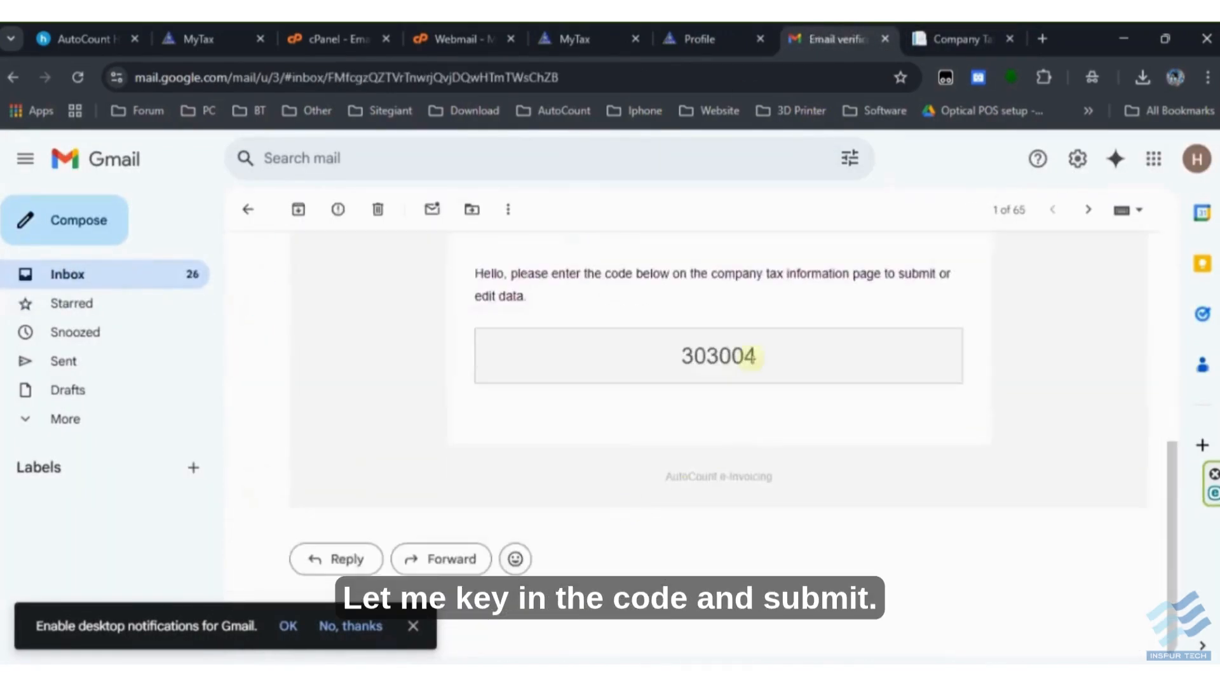
- Enter the e-mailed verification code on the tax form and submit it
{"action": "left_click", "coordinate": [962, 39]}
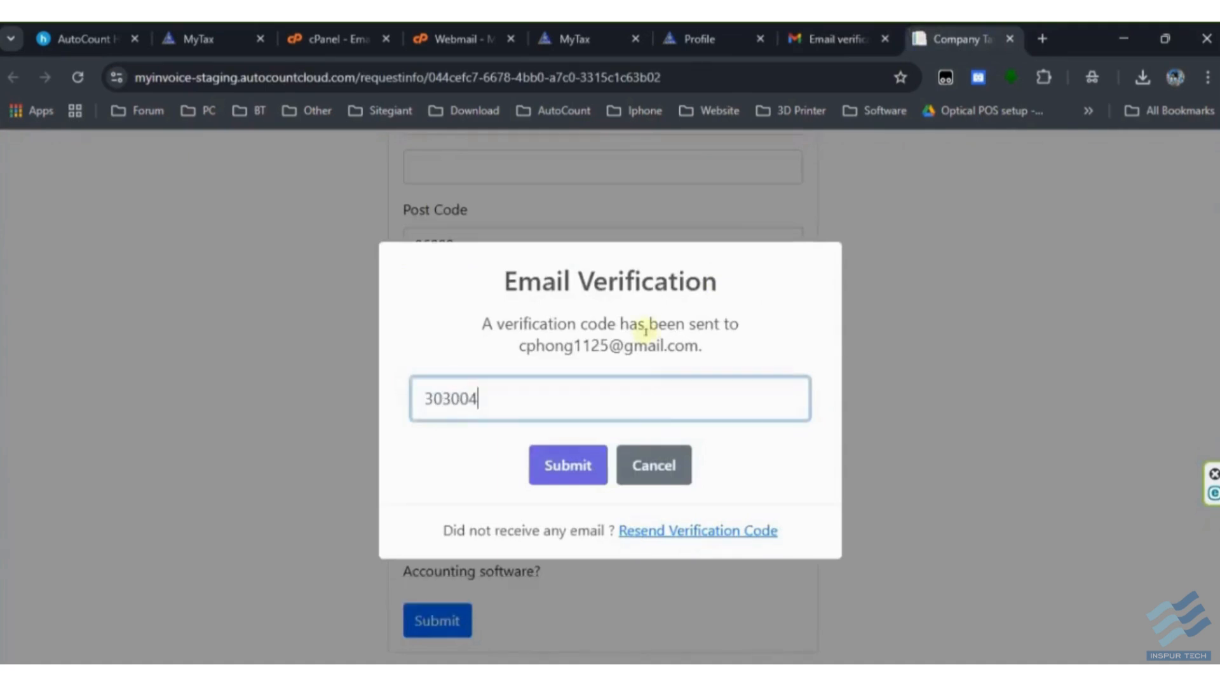
{"action": "left_click", "coordinate": [562, 459]}
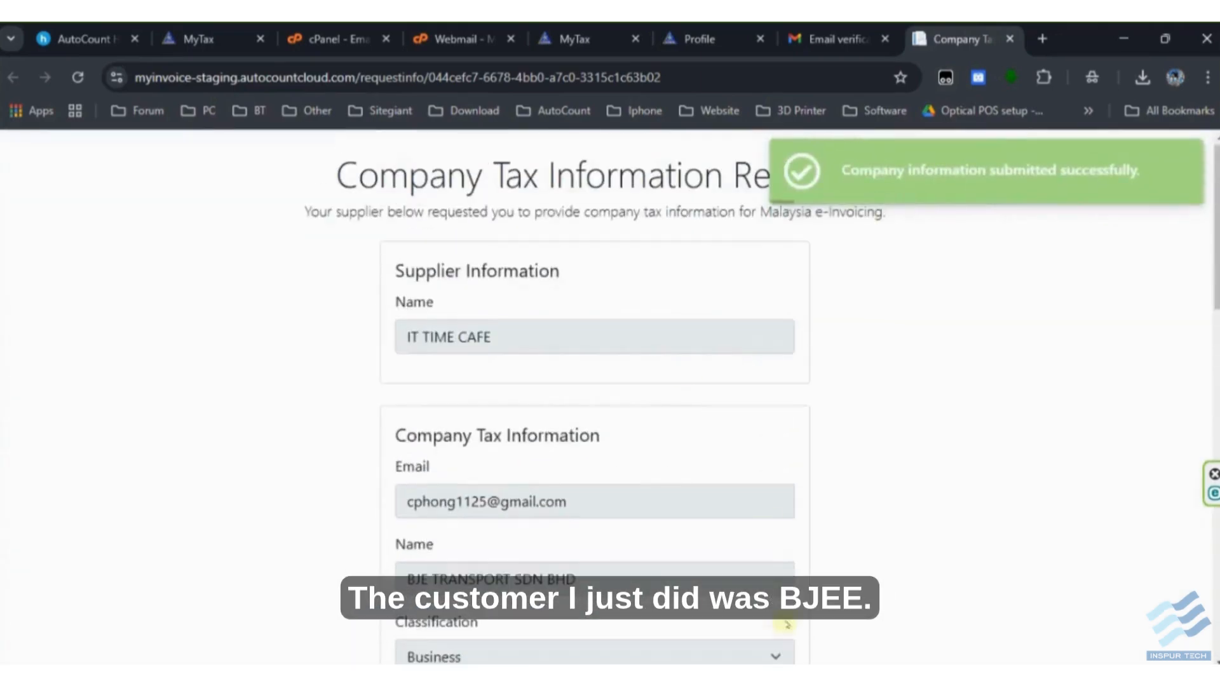
- Locate the BJE TRANSPORT SDN BHD debtor, open it, and close without creating a tax entity
{"action": "mouse_move", "coordinate": [818, 674]}
{"action": "left_click", "coordinate": [914, 572]}
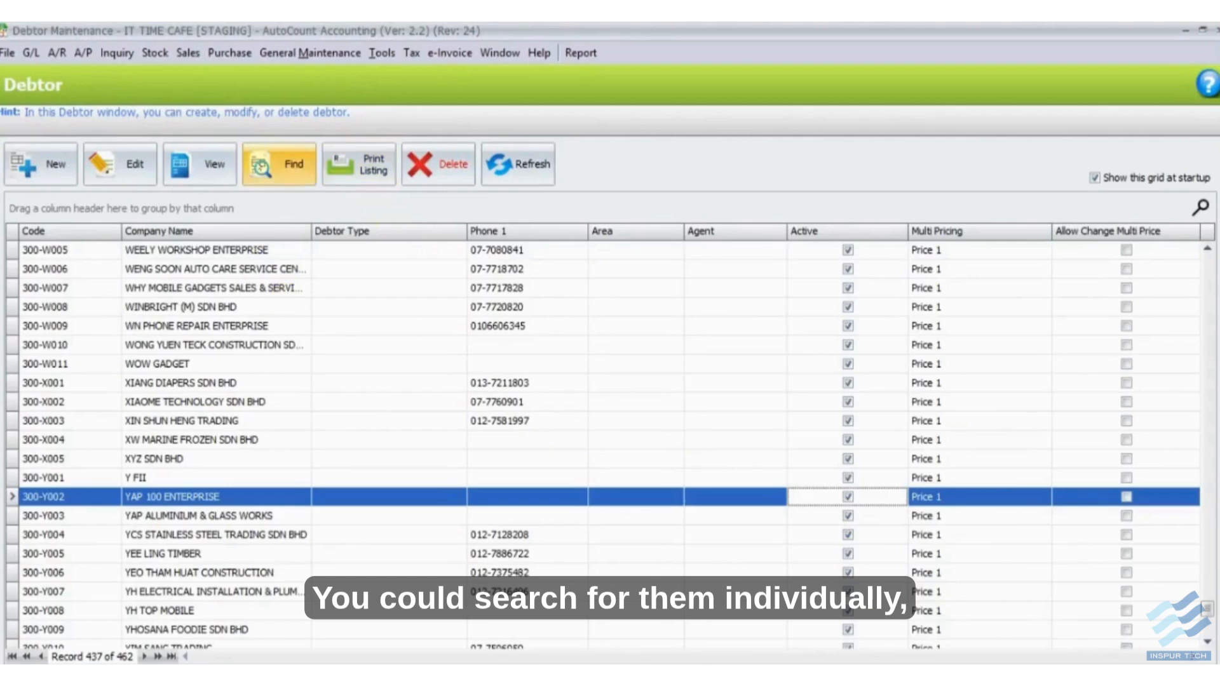
{"action": "left_click", "coordinate": [228, 383]}
{"action": "scroll", "coordinate": [197, 483], "scroll_direction": "down", "scroll_amount": 2}
{"action": "scroll", "coordinate": [197, 483], "scroll_direction": "up", "scroll_amount": 2}
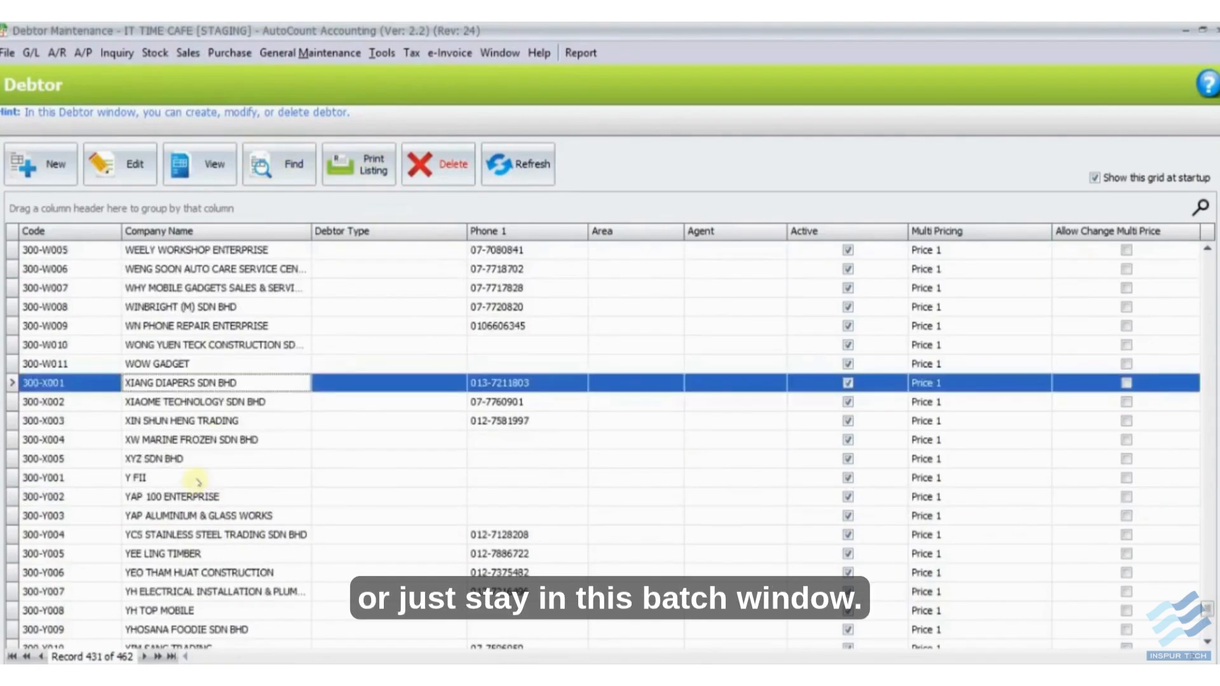
{"action": "left_click", "coordinate": [220, 439]}
{"action": "type", "text": "bje"}
{"action": "double_click", "coordinate": [232, 249]}
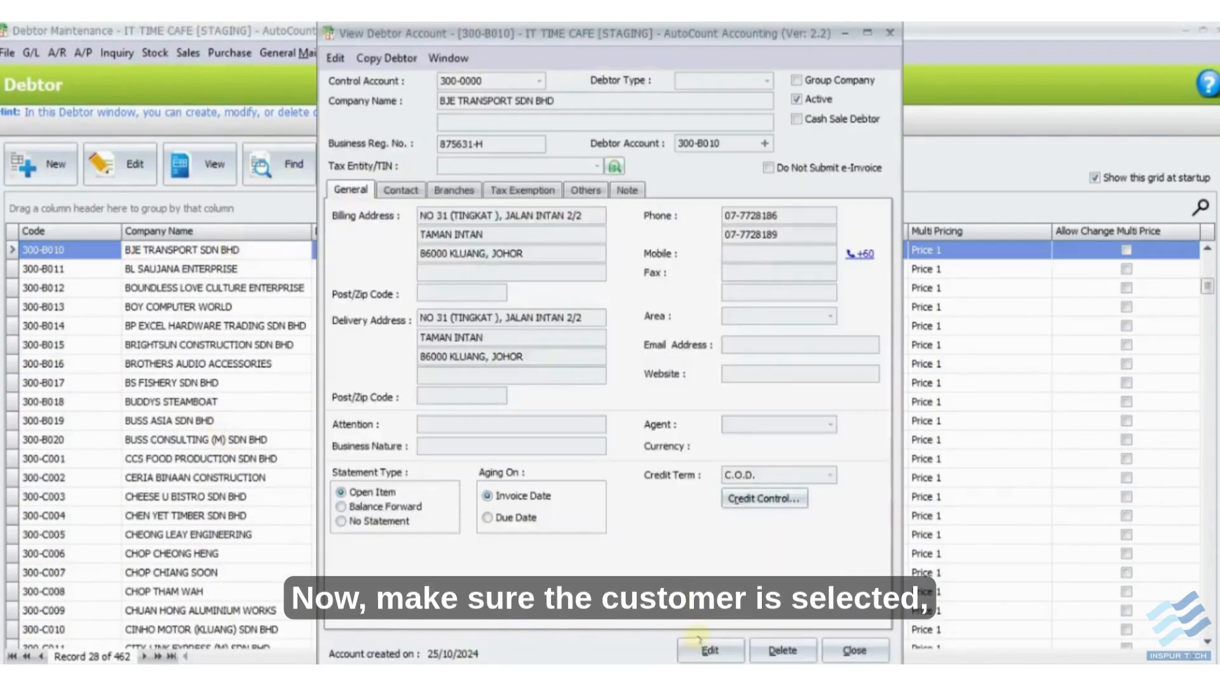
{"action": "left_click", "coordinate": [674, 166]}
{"action": "left_click", "coordinate": [870, 527]}
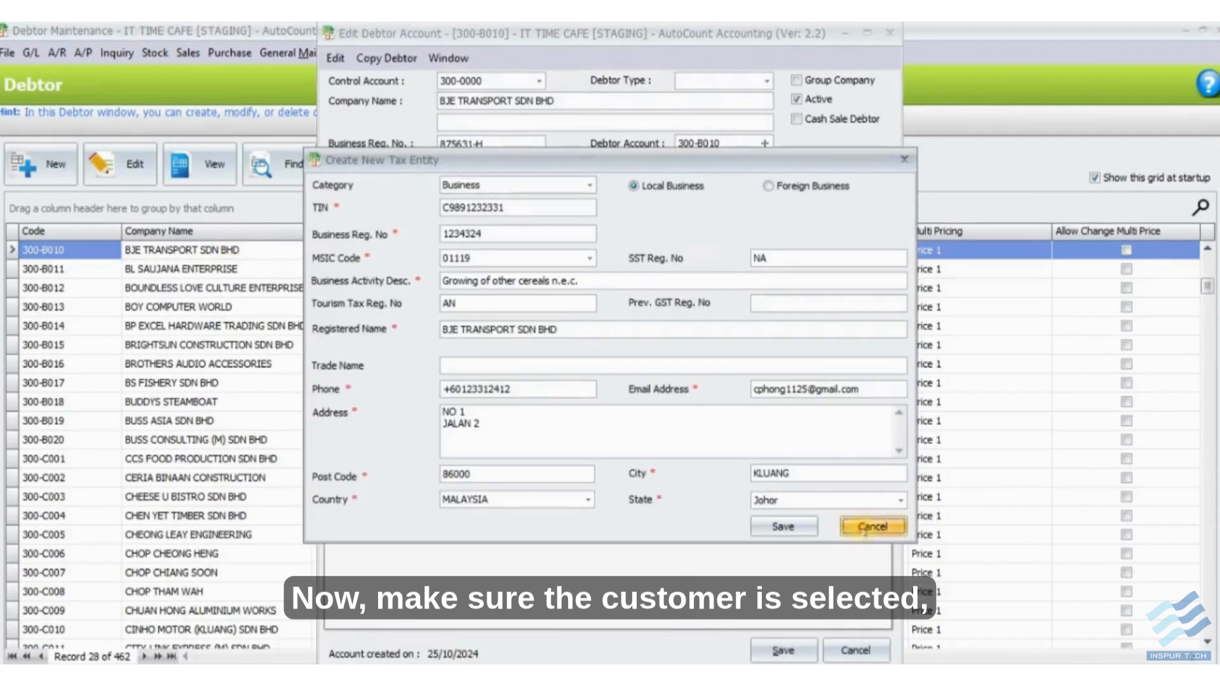
{"action": "left_click", "coordinate": [536, 381]}
{"action": "left_click", "coordinate": [855, 650]}
- Tick BJE TRANSPORT SDN BHD in Find, run Batch Get TIN, and include records with links
{"action": "left_click", "coordinate": [304, 174]}
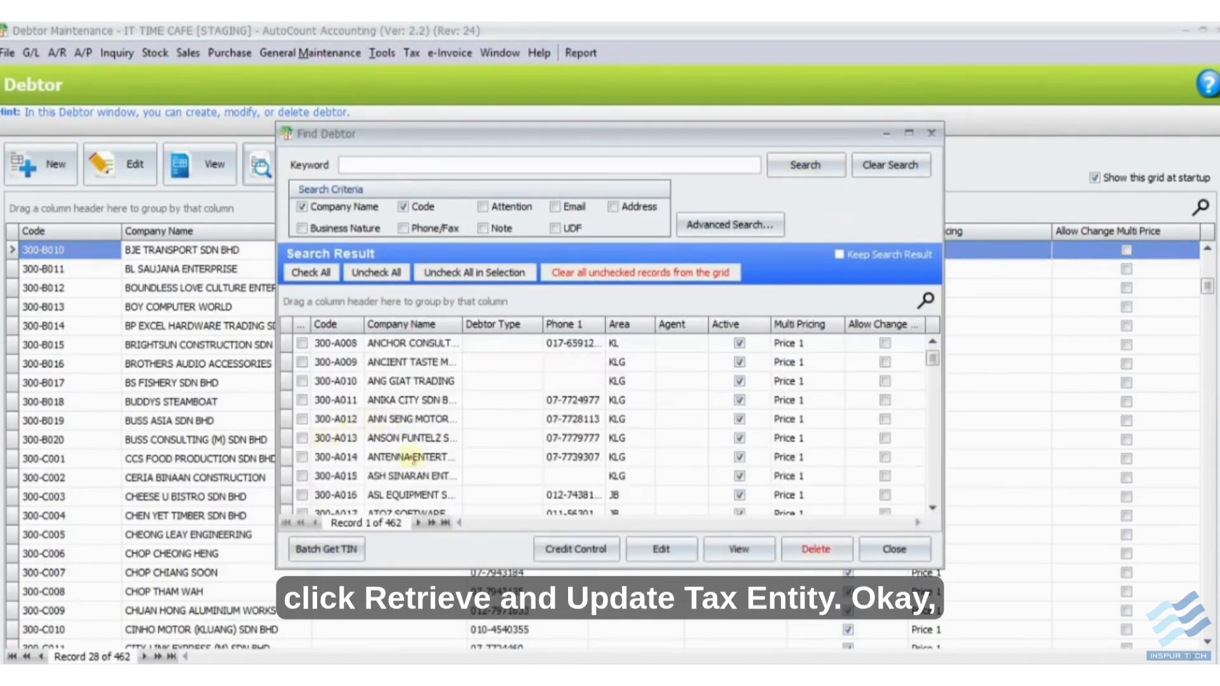
{"action": "left_click", "coordinate": [302, 495]}
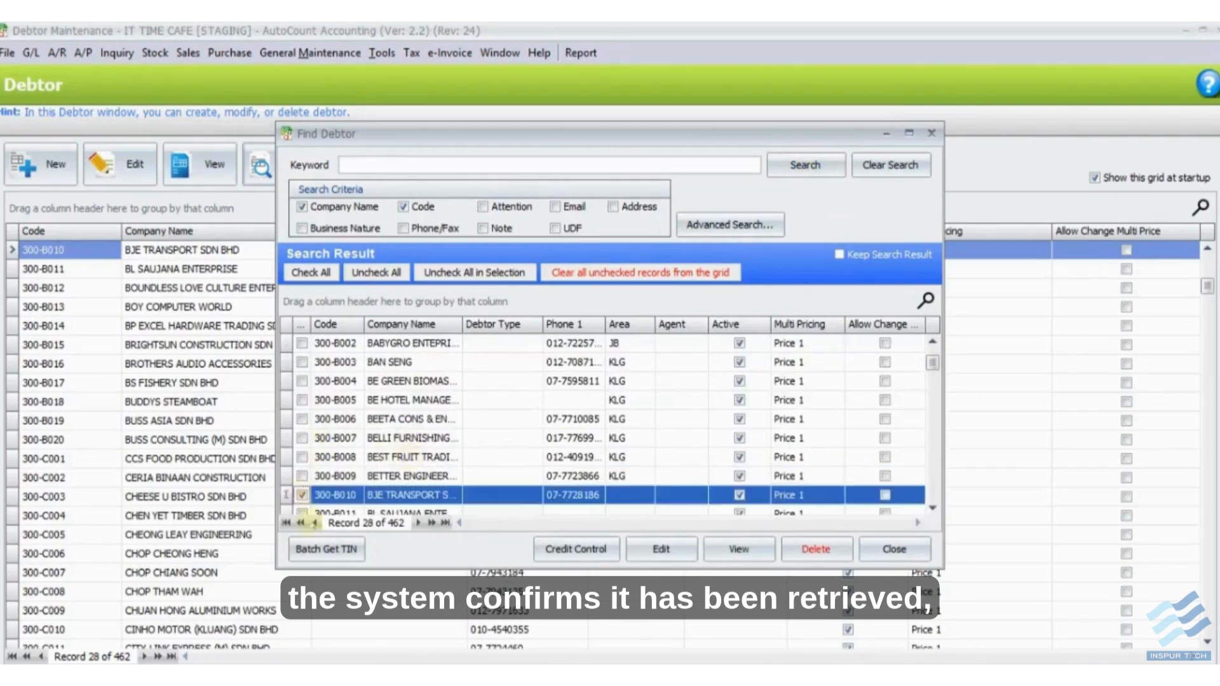
{"action": "left_click", "coordinate": [326, 549]}
{"action": "left_click", "coordinate": [105, 171]}
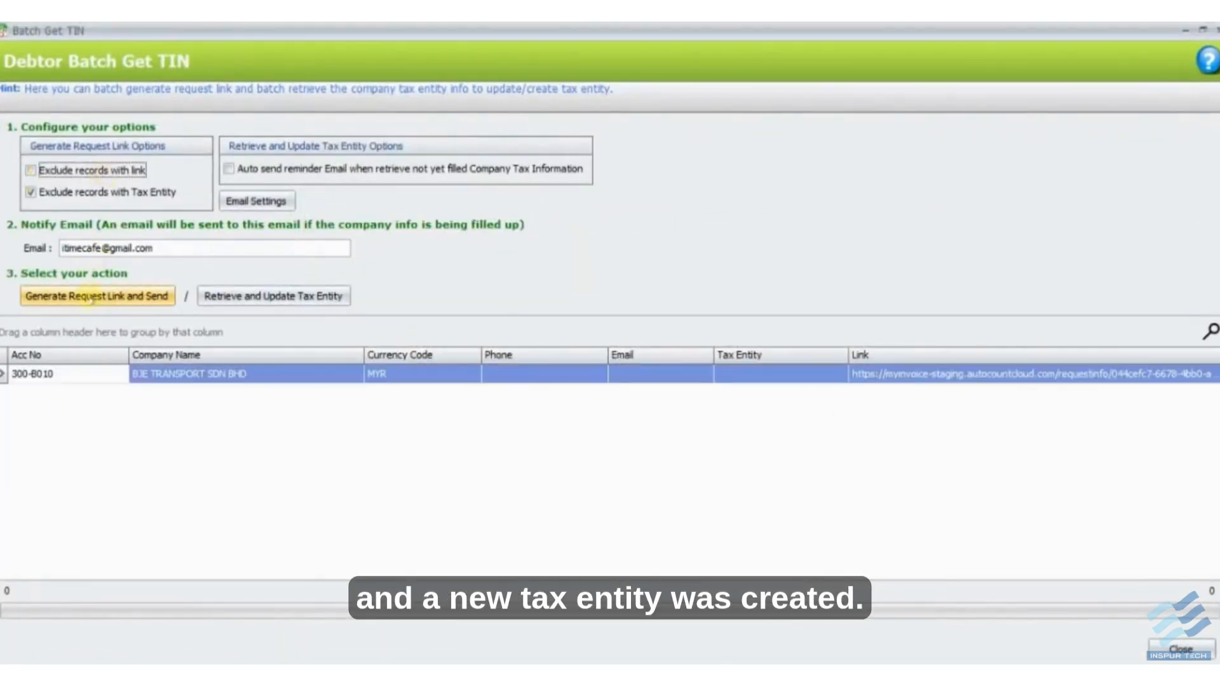
- Retrieve and update the tax entity for BJE TRANSPORT, confirming Yes and viewing the log
{"action": "left_click", "coordinate": [228, 298]}
{"action": "left_click", "coordinate": [568, 377]}
{"action": "left_click", "coordinate": [571, 377]}
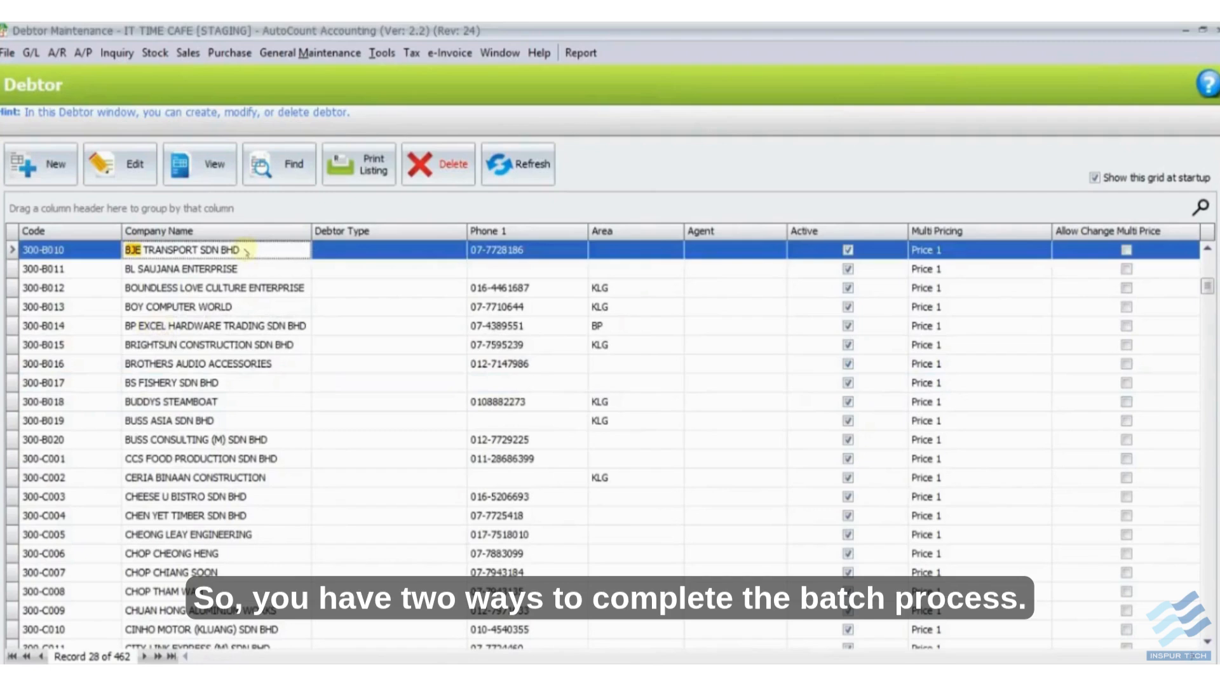
- Open the BJE TRANSPORT SDN BHD debtor to check its TIN, then select BP EXCEL HARDWARE TRADING
{"action": "double_click", "coordinate": [246, 252]}
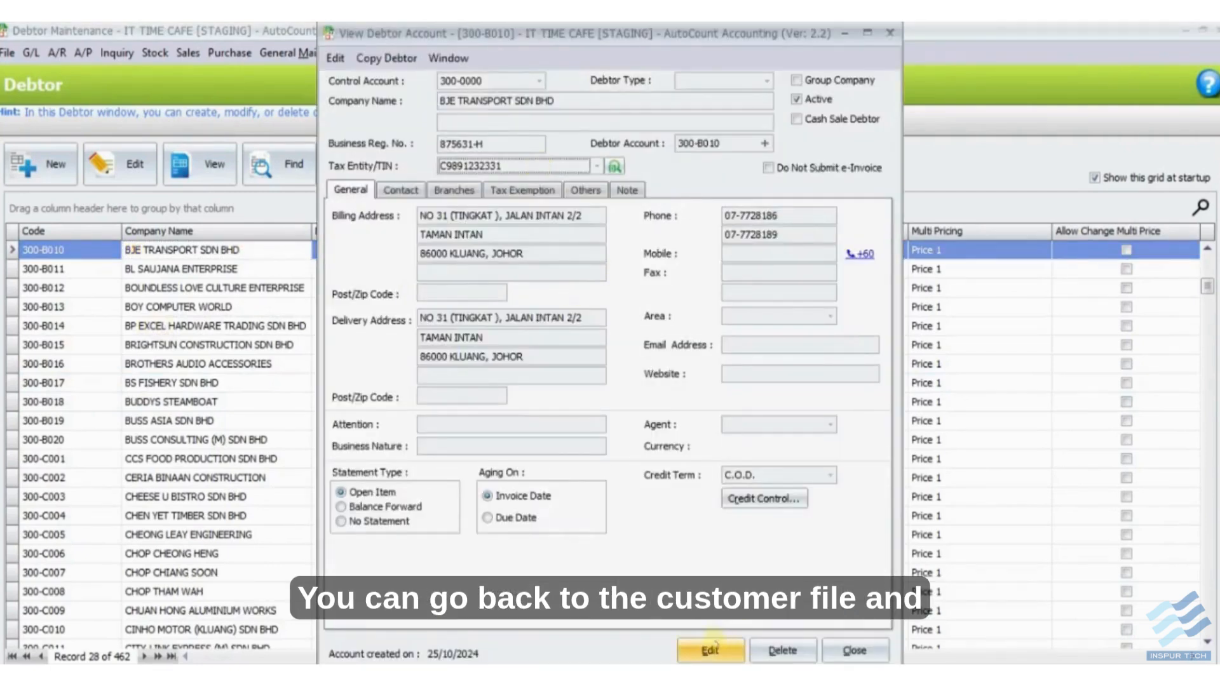
{"action": "left_click", "coordinate": [715, 644]}
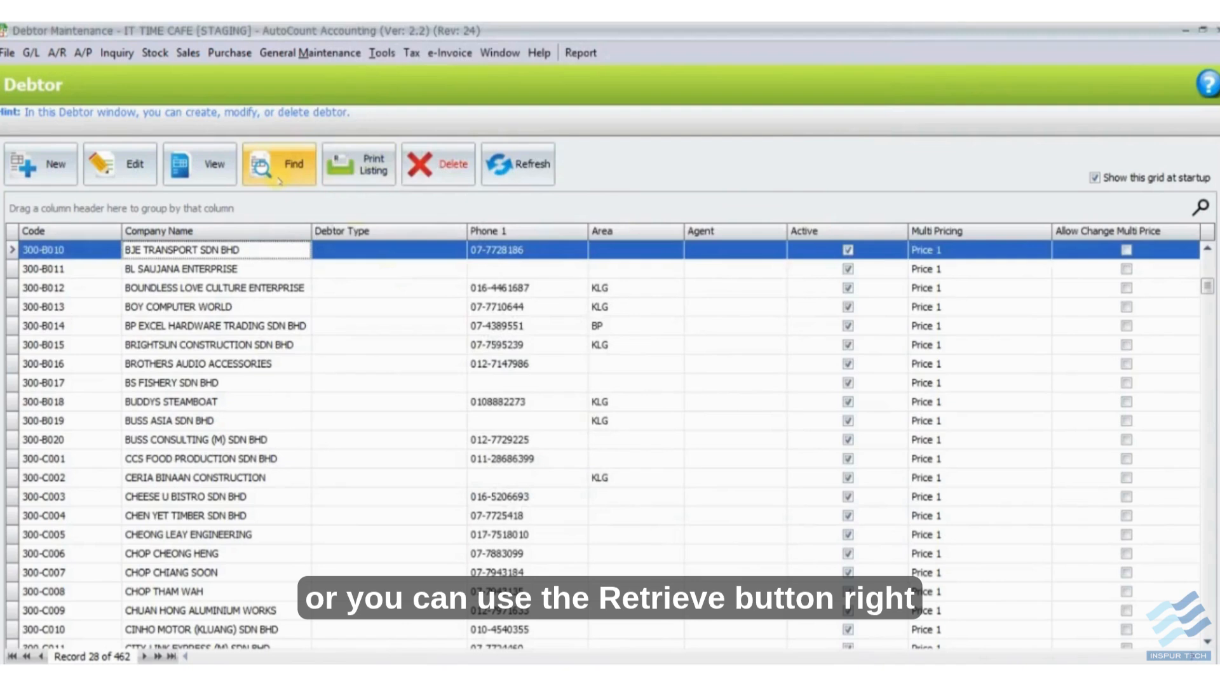
{"action": "left_click", "coordinate": [384, 327]}
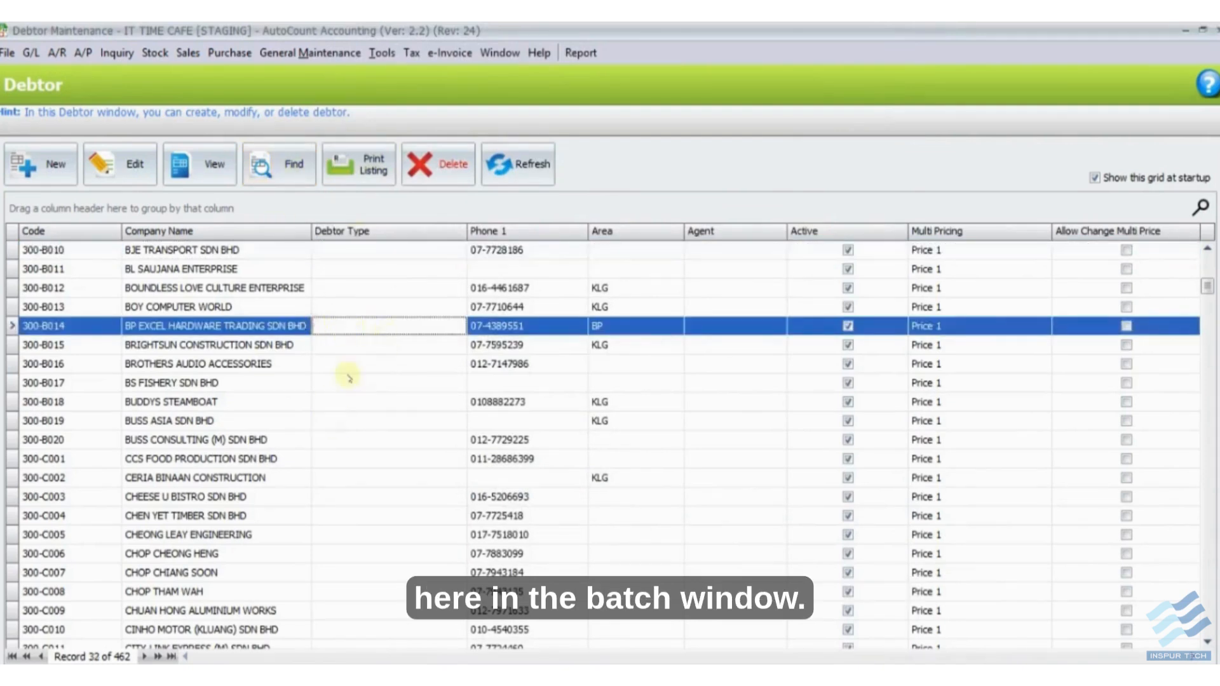